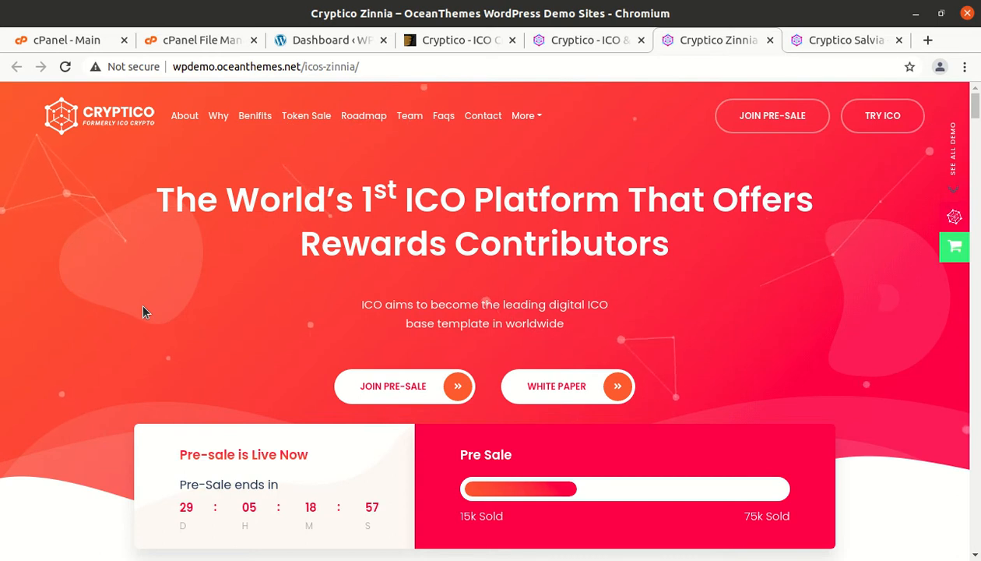
# Look over the Cryptico Zinnia demo page from the hero banner to the About ICO section
pyautogui.scroll(-2, 142, 312)
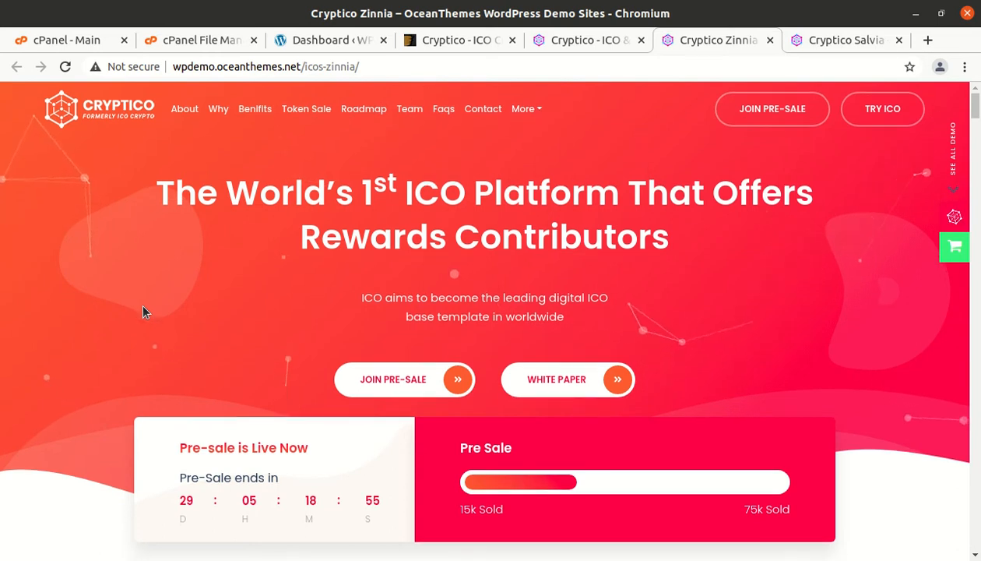
pyautogui.scroll(-3, 143, 312)
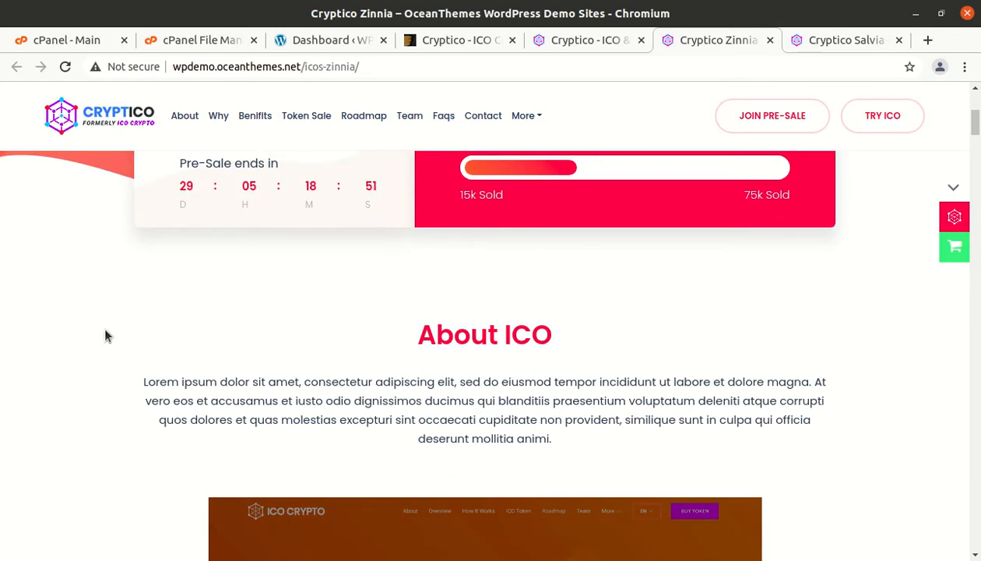
pyautogui.scroll(-1, 106, 332)
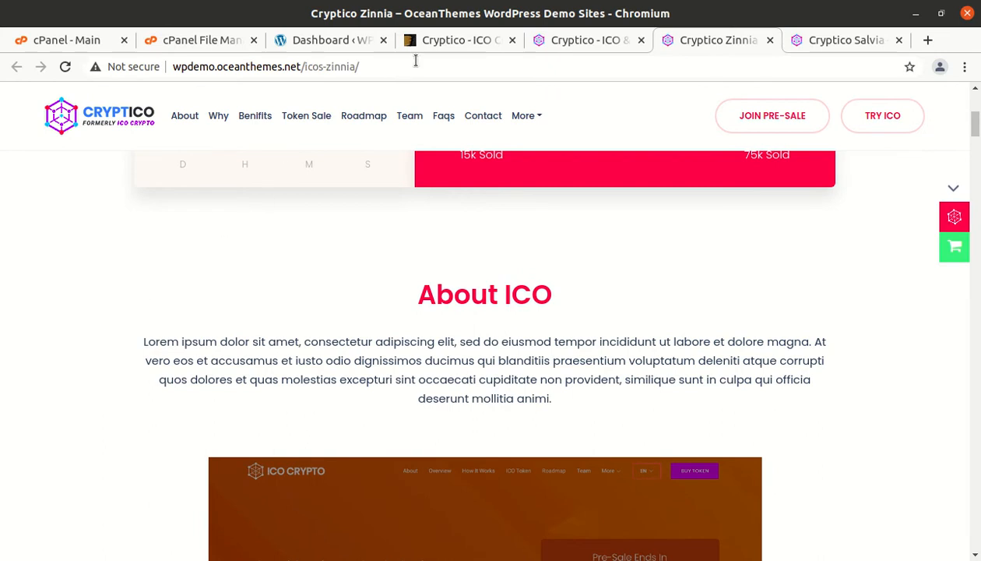
# Review the Cryptico theme's ThemeForest item page, highlighting the Power Elite Author label and reading on through the theme description
pyautogui.click(438, 43)
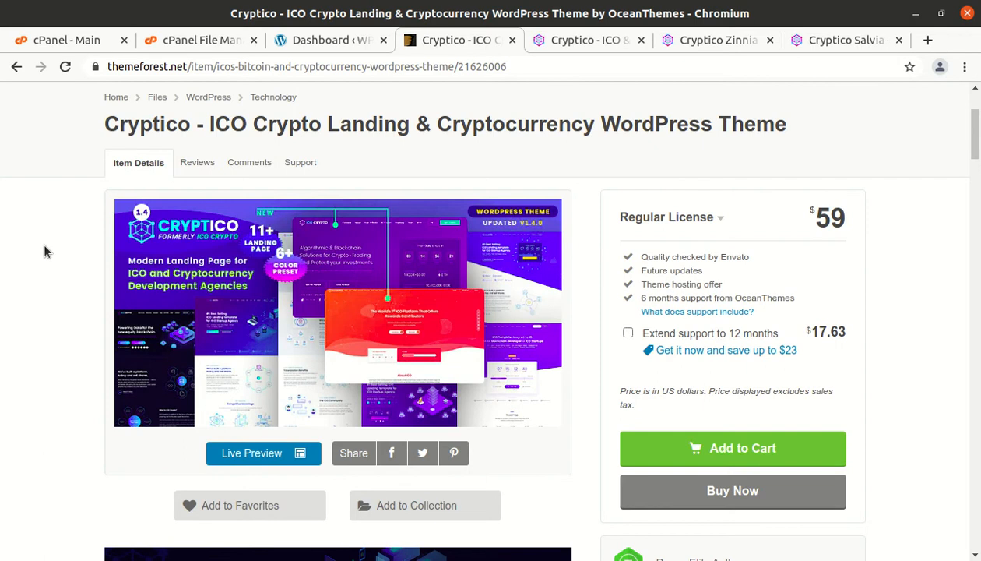
pyautogui.scroll(-4, 54, 436)
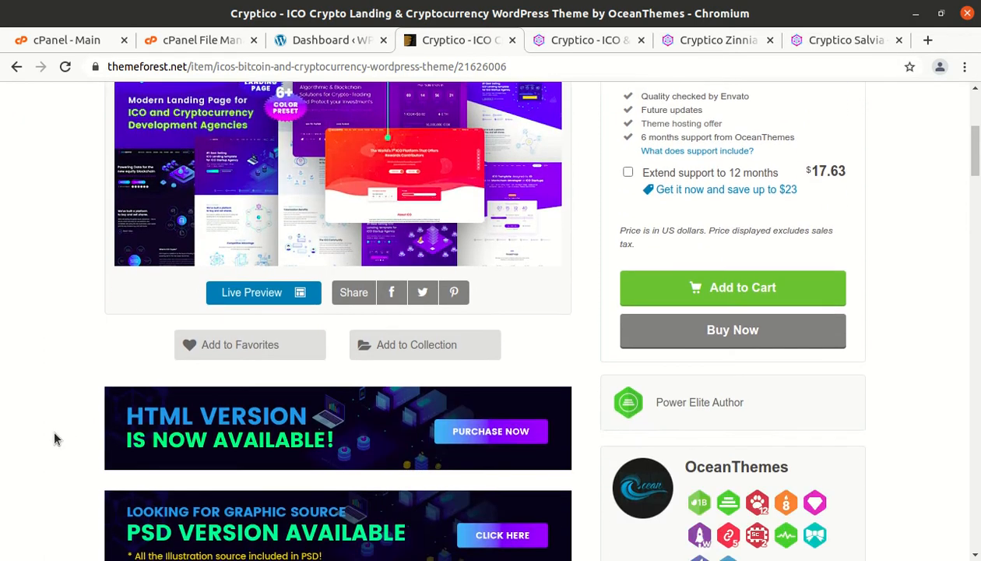
pyautogui.scroll(-1, 55, 438)
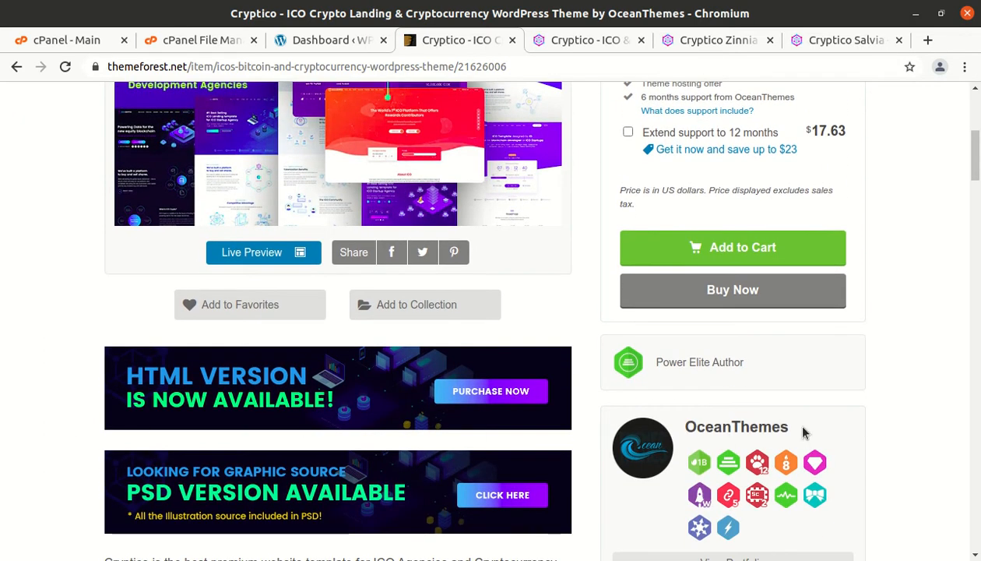
pyautogui.moveTo(794, 429); pyautogui.dragTo(670, 399)
pyautogui.moveTo(753, 376); pyautogui.dragTo(659, 359)
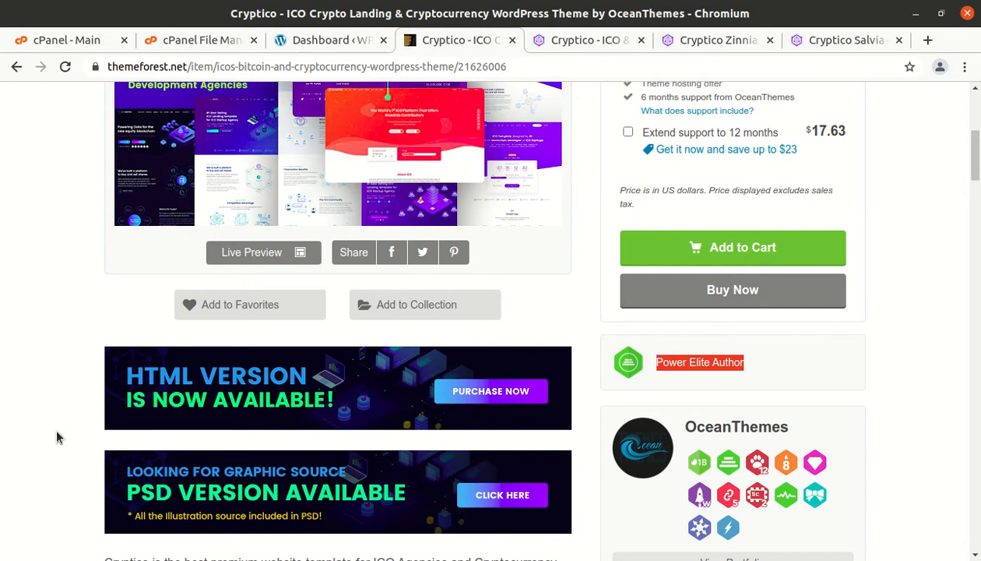
pyautogui.scroll(-2, 57, 437)
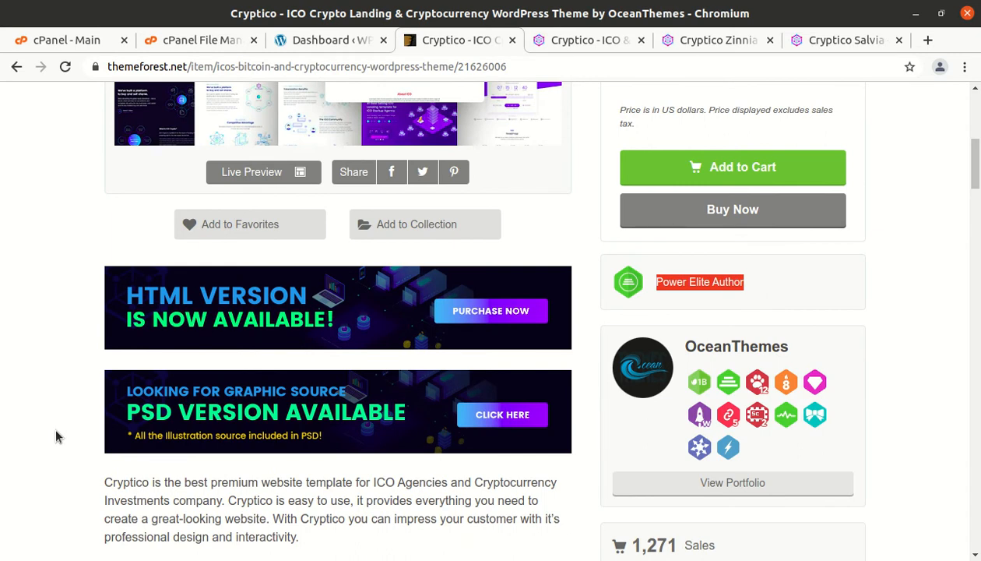
pyautogui.scroll(-3, 56, 436)
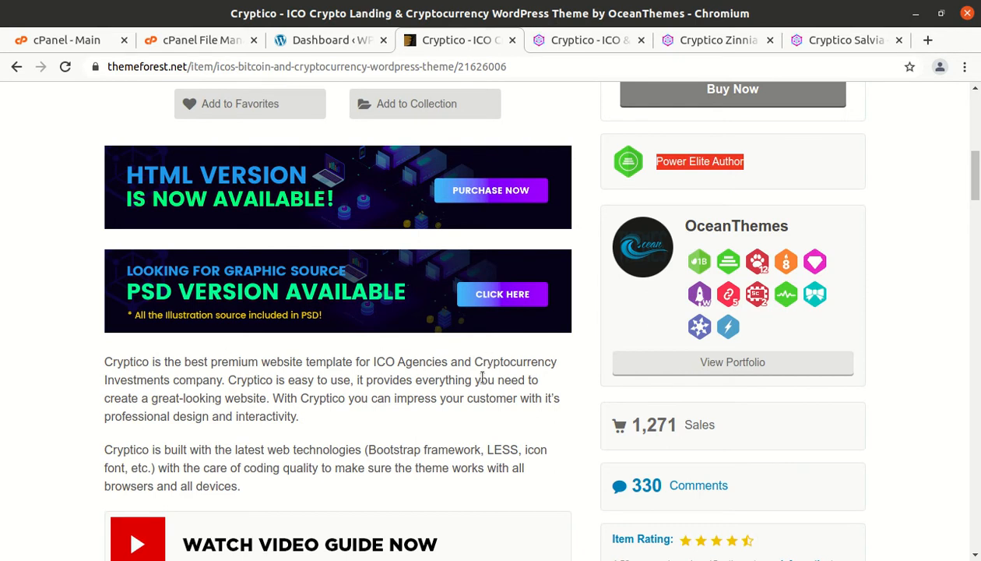
pyautogui.scroll(-1, 471, 382)
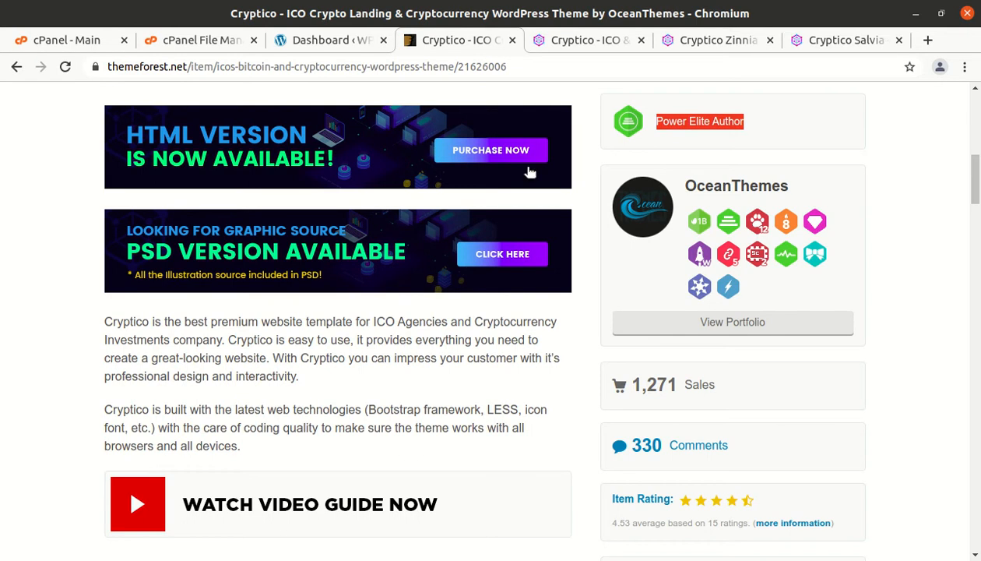
# Return to the Cryptico Zinnia demo and examine it from the hero banner through the ICO Tokens Details section
pyautogui.click(568, 43)
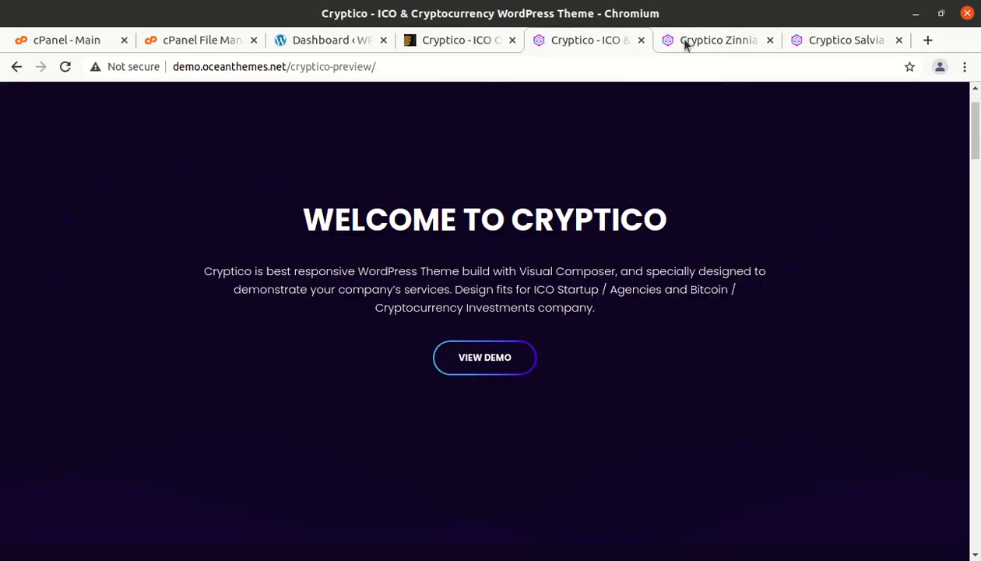
pyautogui.click(713, 39)
pyautogui.scroll(5, 366, 246)
pyautogui.scroll(4, 368, 267)
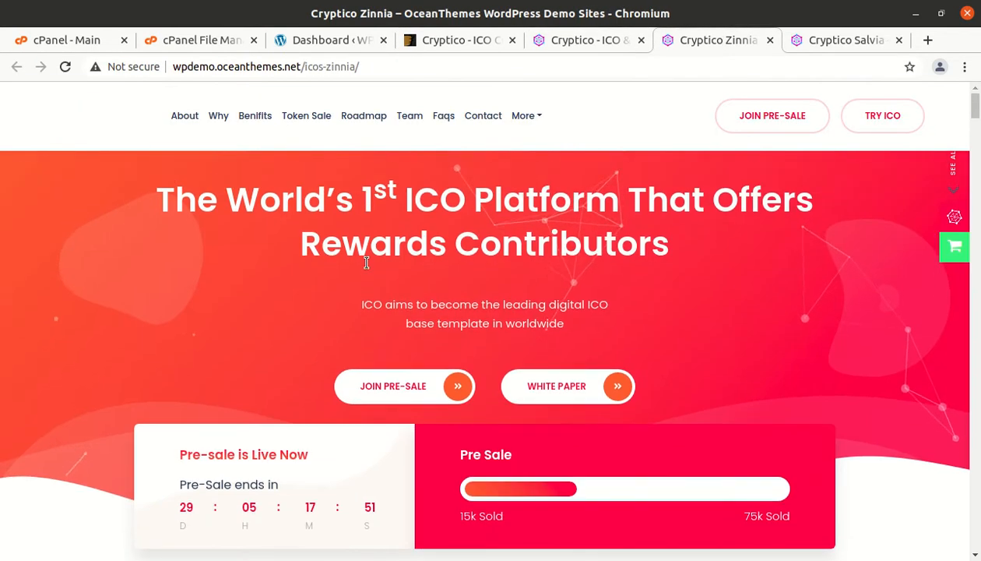
pyautogui.scroll(-8, 240, 248)
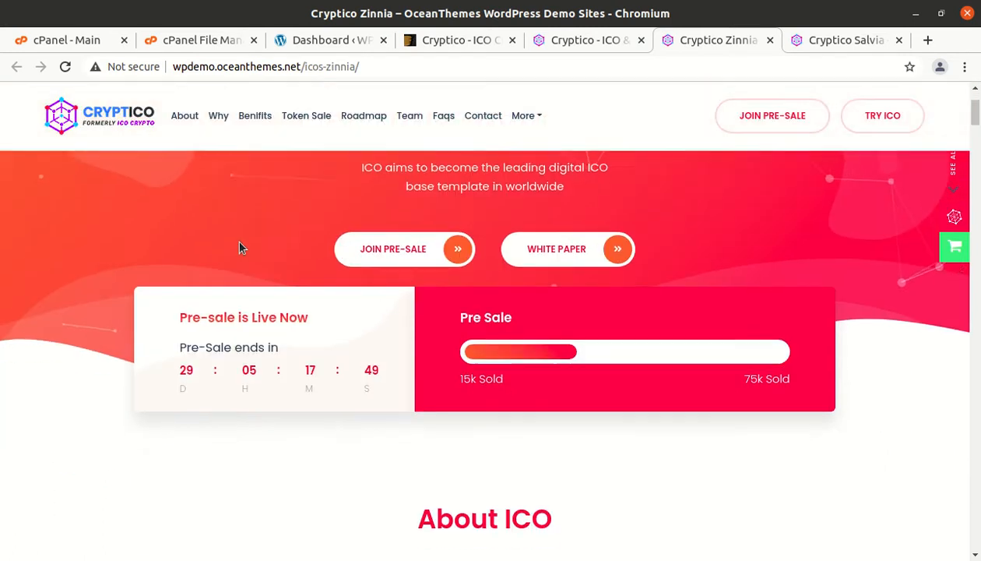
pyautogui.scroll(-10, 240, 251)
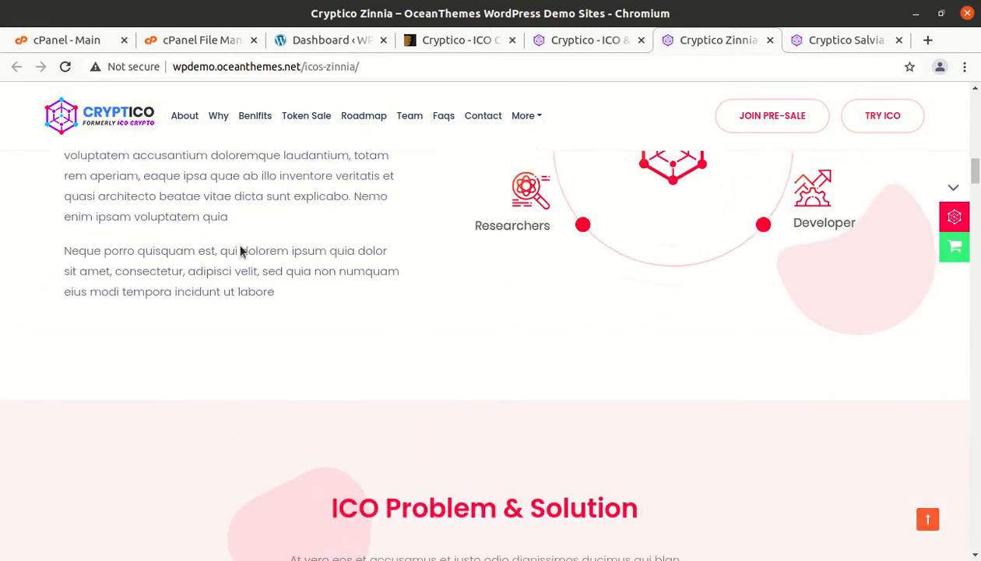
pyautogui.scroll(4, 240, 250)
pyautogui.scroll(-10, 240, 248)
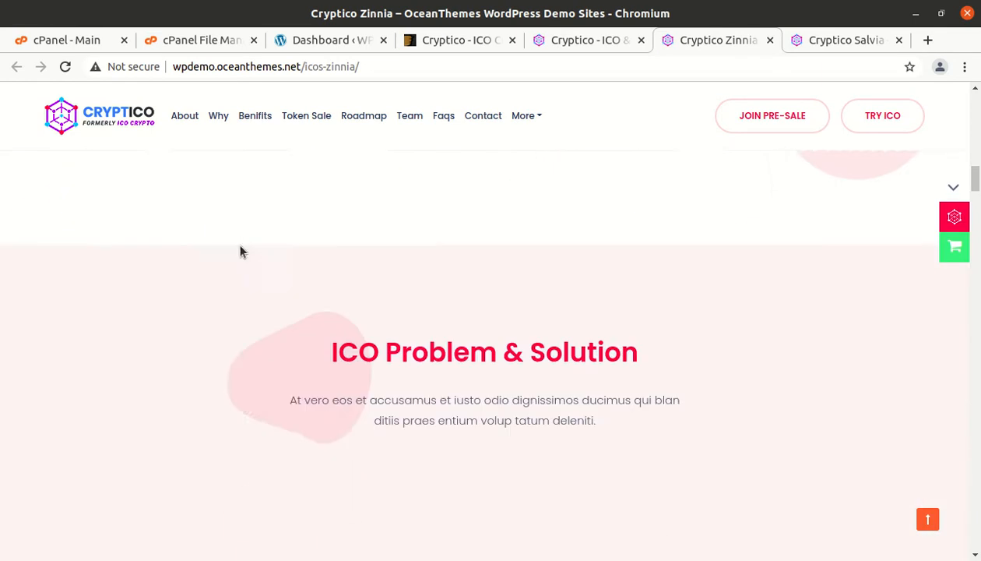
pyautogui.scroll(-8, 239, 251)
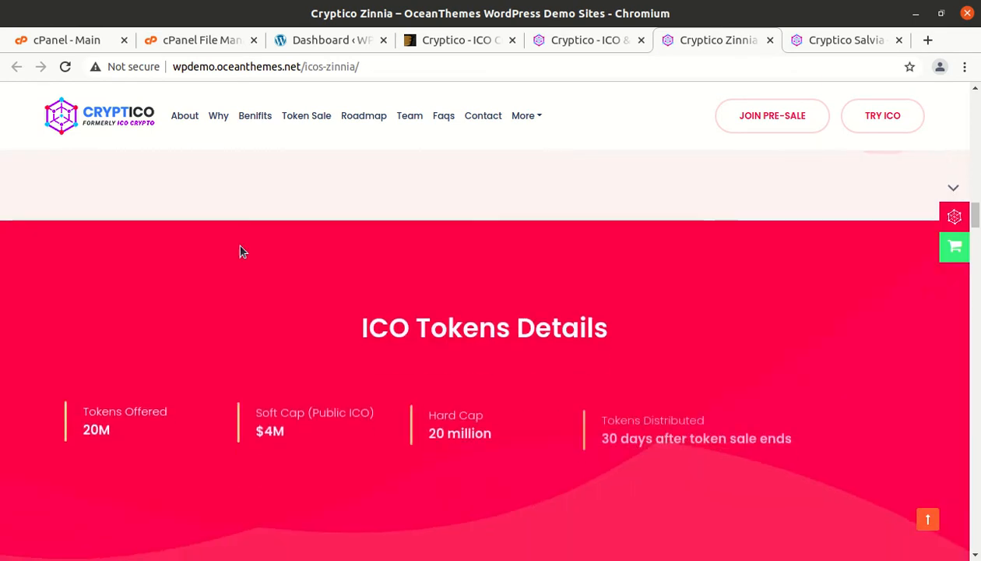
pyautogui.scroll(-3, 240, 248)
pyautogui.scroll(-3, 240, 247)
# Examine the Cryptico Salvia demo from its hero banner through the solutions, token allocation, roadmap and team sections
pyautogui.click(838, 40)
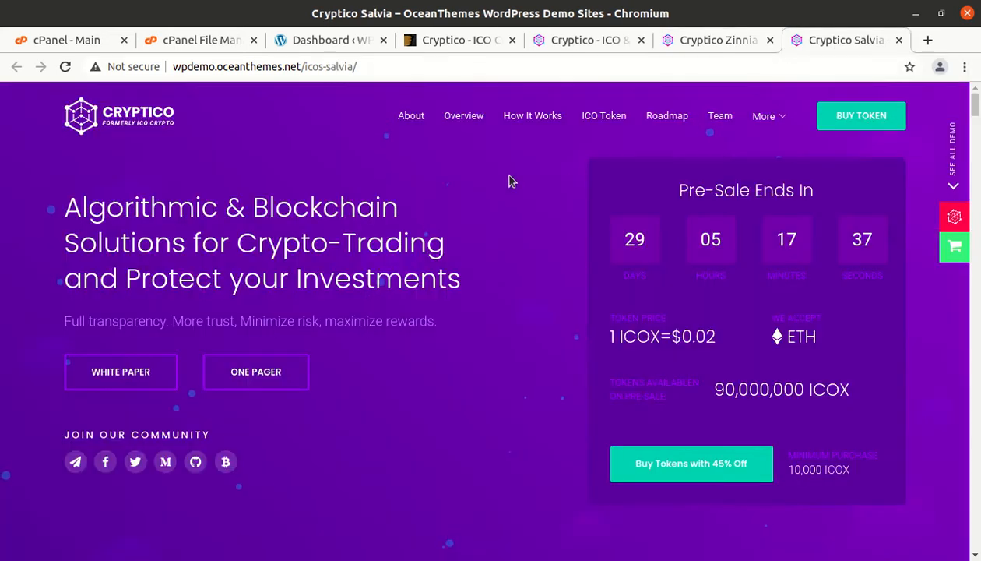
pyautogui.scroll(-2, 383, 242)
pyautogui.scroll(-5, 313, 257)
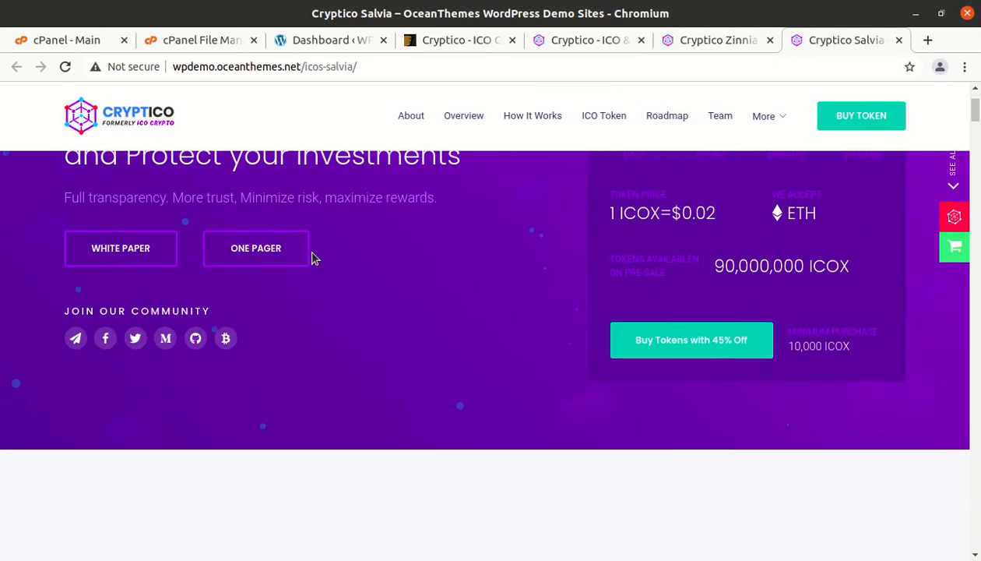
pyautogui.scroll(-2, 298, 255)
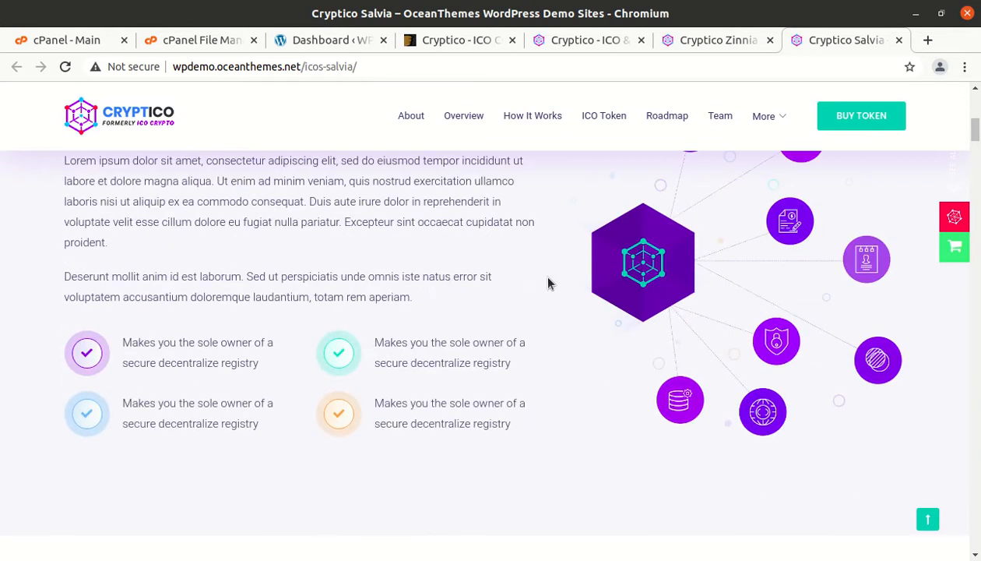
pyautogui.scroll(2, 599, 319)
pyautogui.scroll(-6, 570, 310)
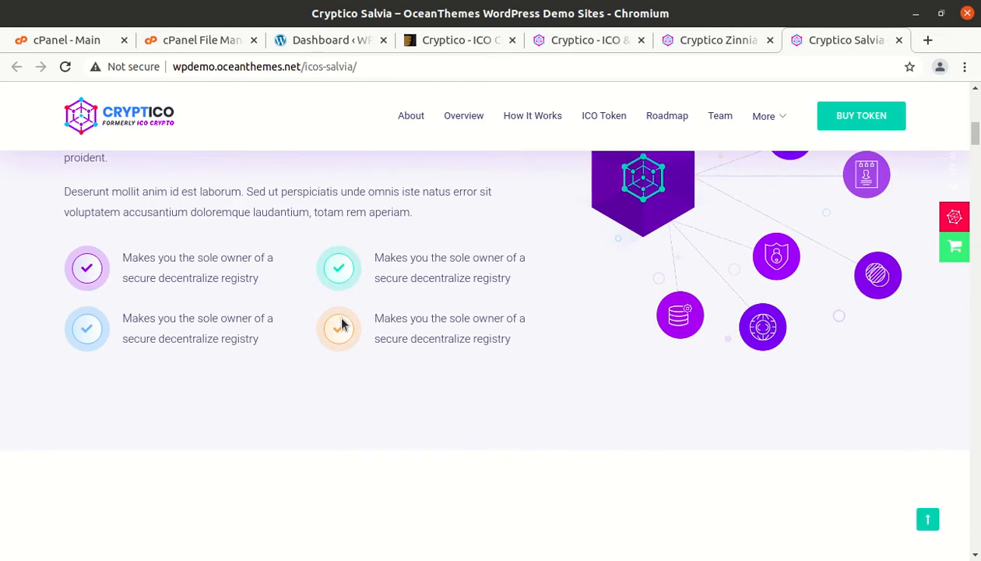
pyautogui.scroll(-4, 280, 313)
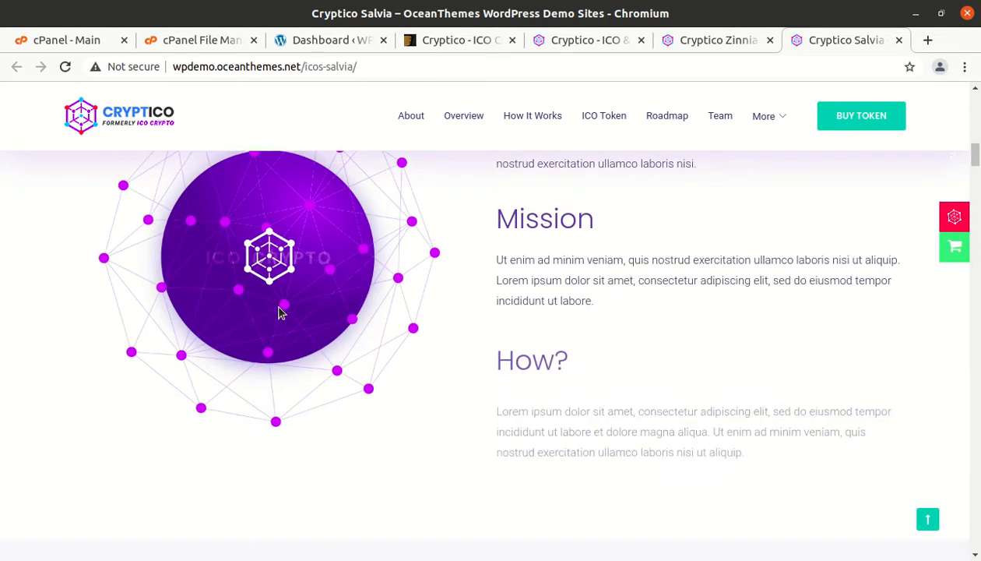
pyautogui.scroll(-10, 284, 303)
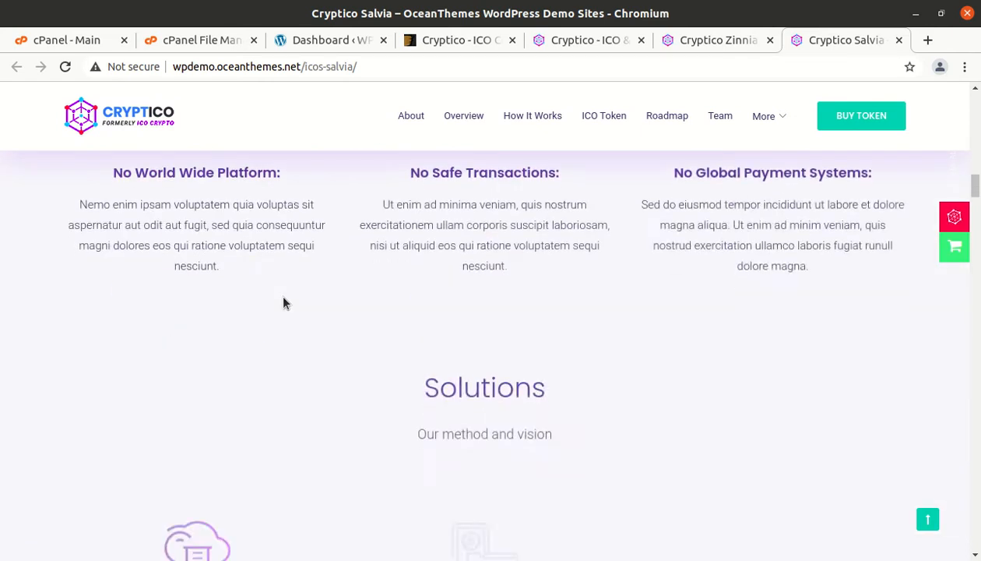
pyautogui.scroll(-10, 284, 302)
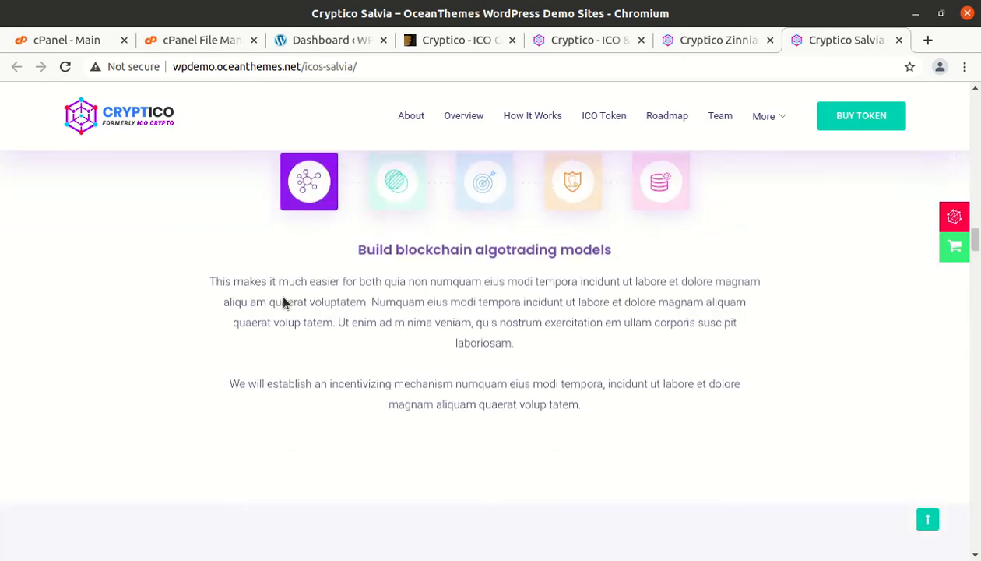
pyautogui.scroll(-8, 283, 303)
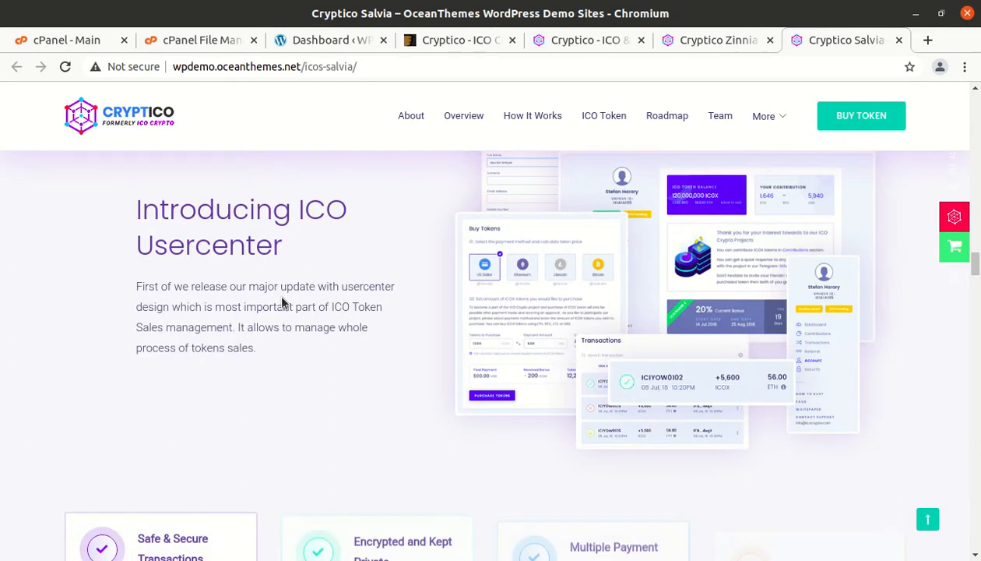
pyautogui.scroll(-10, 280, 291)
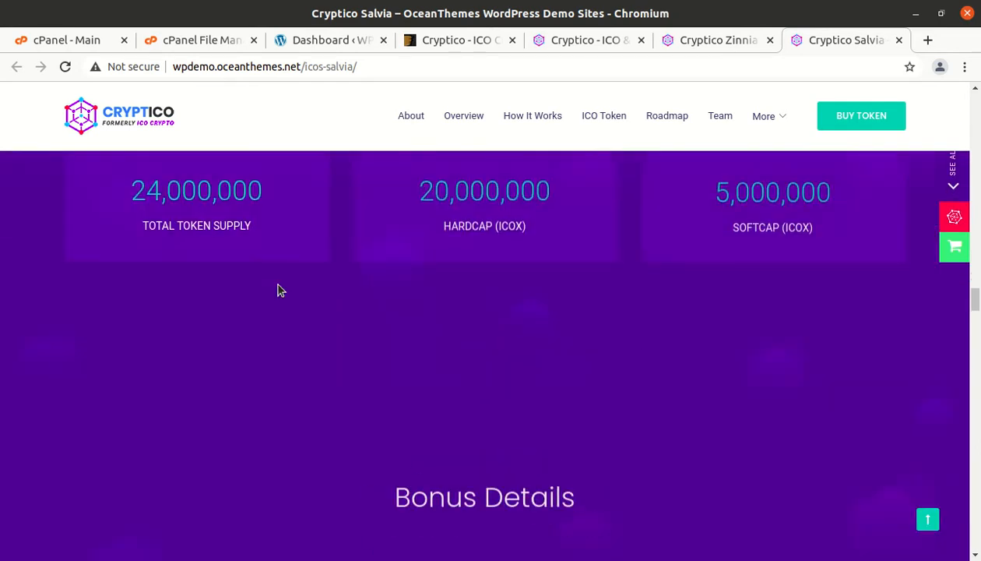
pyautogui.scroll(-10, 280, 291)
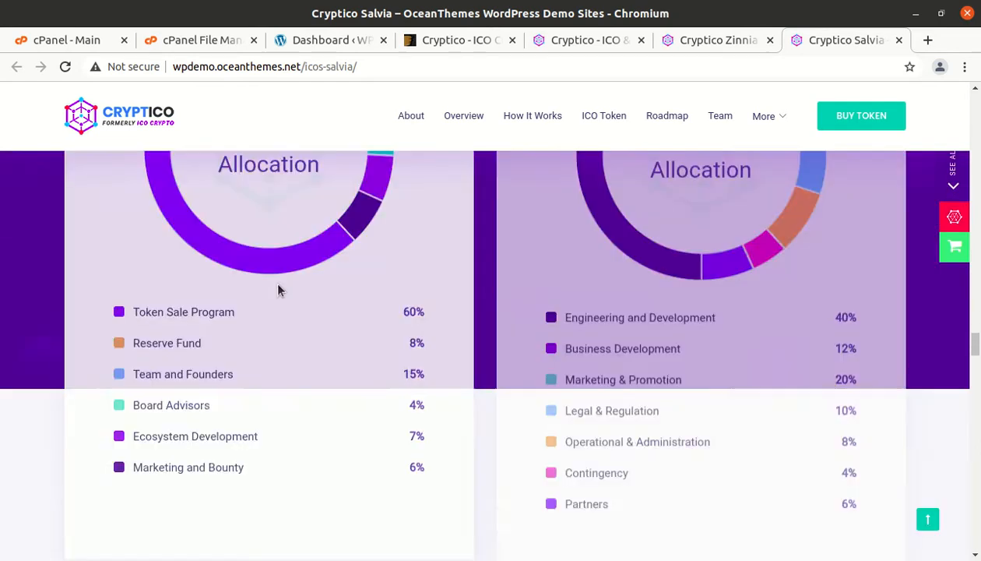
pyautogui.scroll(-8, 306, 314)
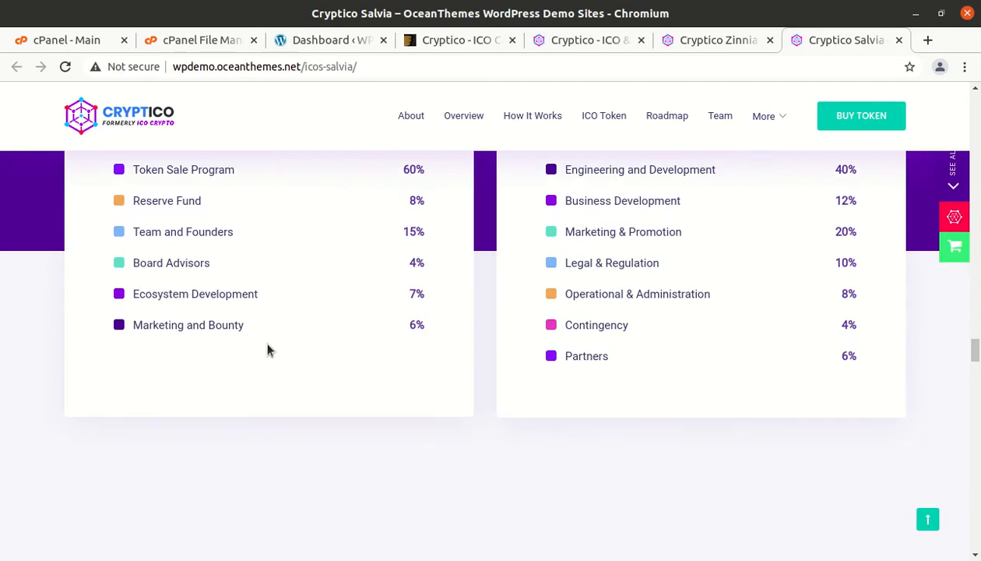
pyautogui.scroll(-9, 347, 296)
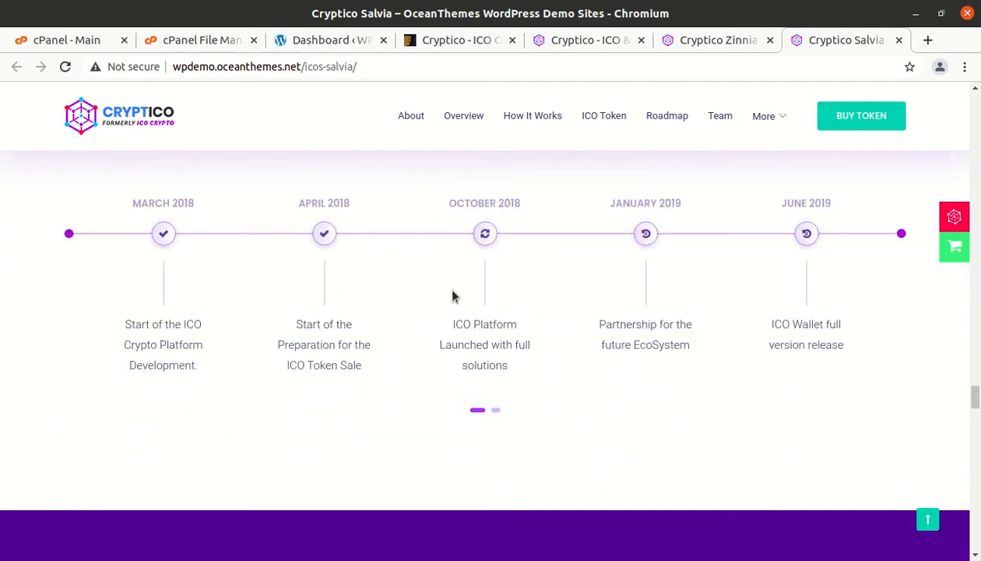
pyautogui.scroll(-7, 375, 303)
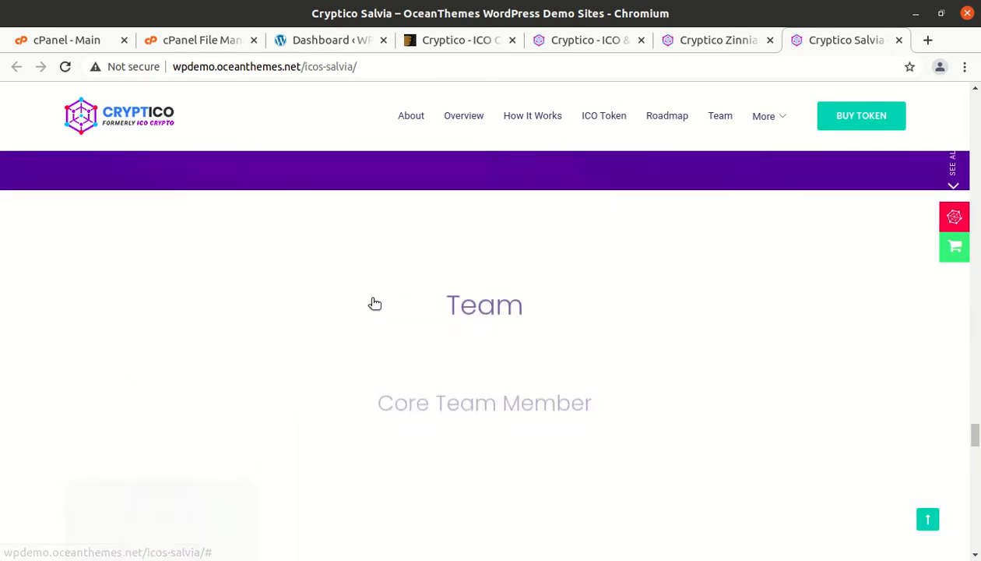
pyautogui.scroll(-4, 591, 175)
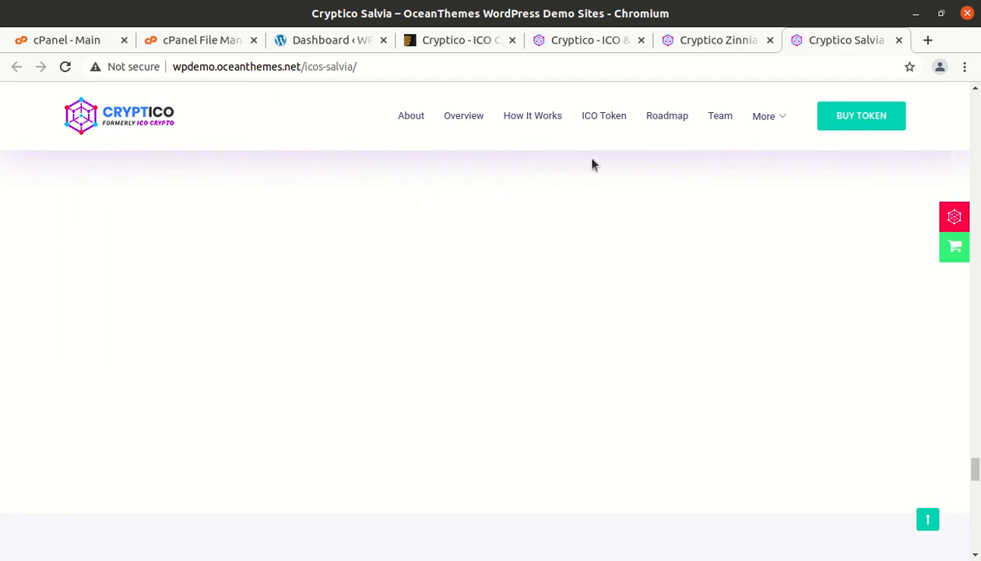
# Browse the Home Page Demos on the Cryptico preview page, from Home Zinnia down to the rows below Home Jasmine
pyautogui.click(577, 44)
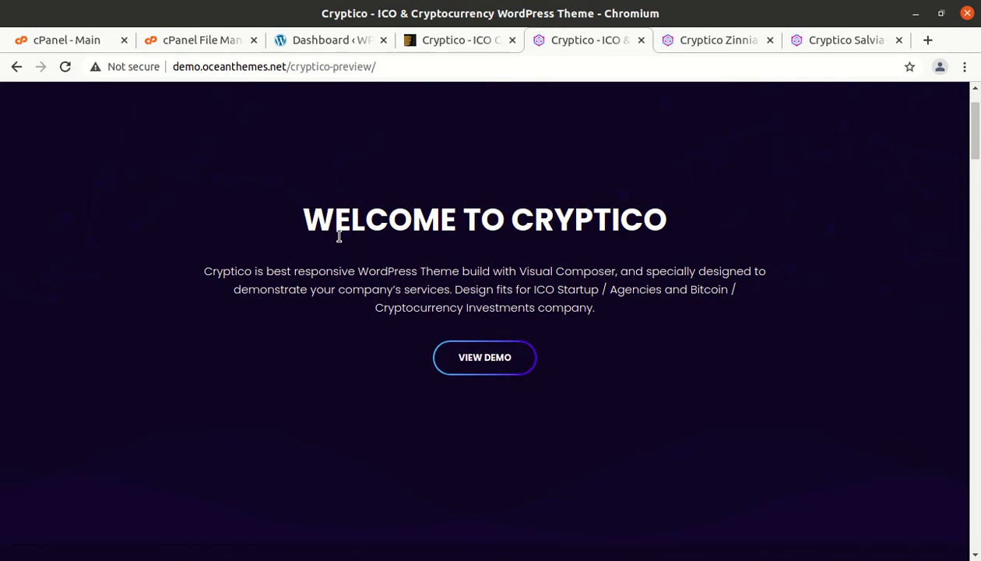
pyautogui.scroll(-5, 339, 236)
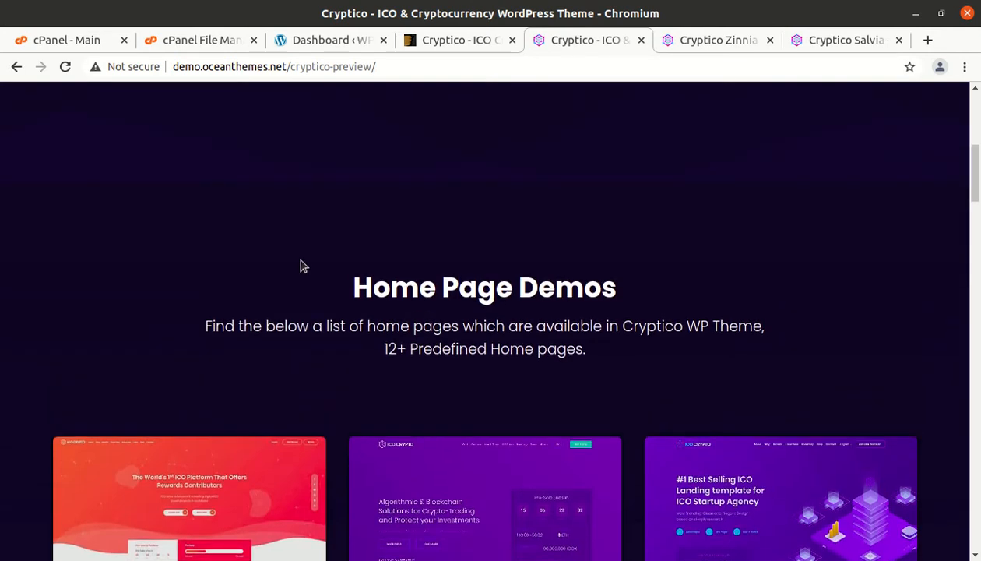
pyautogui.scroll(-3, 303, 266)
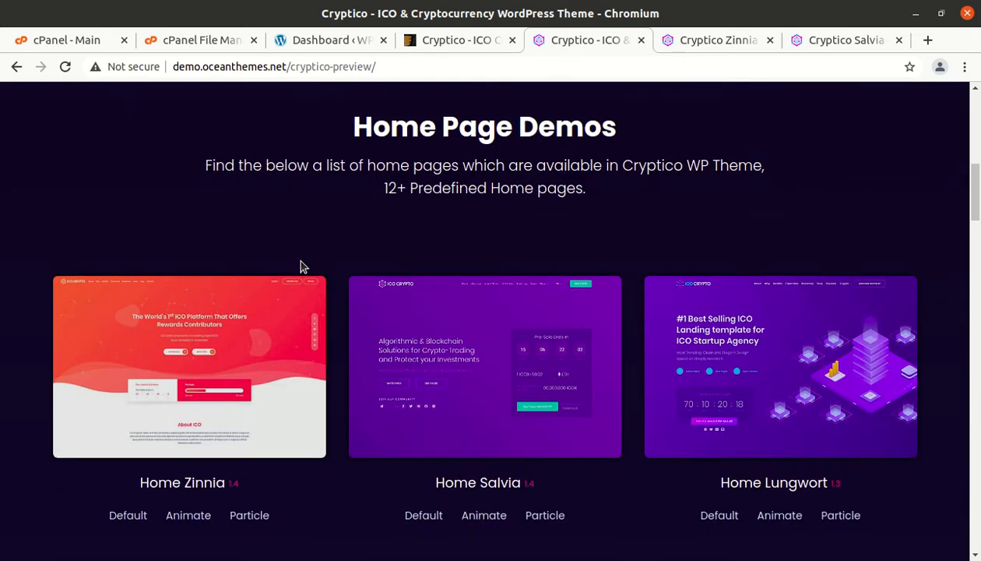
pyautogui.scroll(-2, 179, 371)
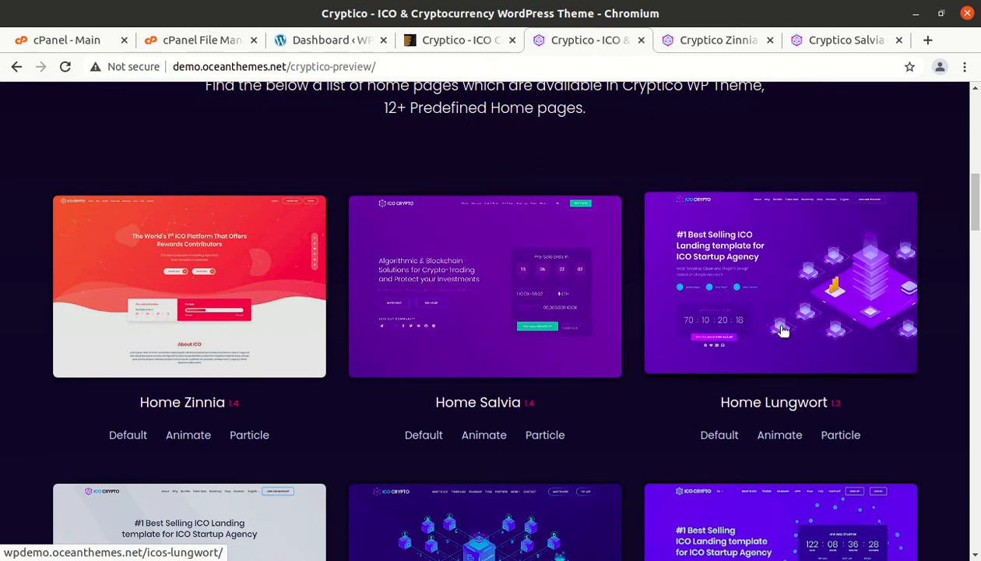
pyautogui.scroll(-5, 783, 331)
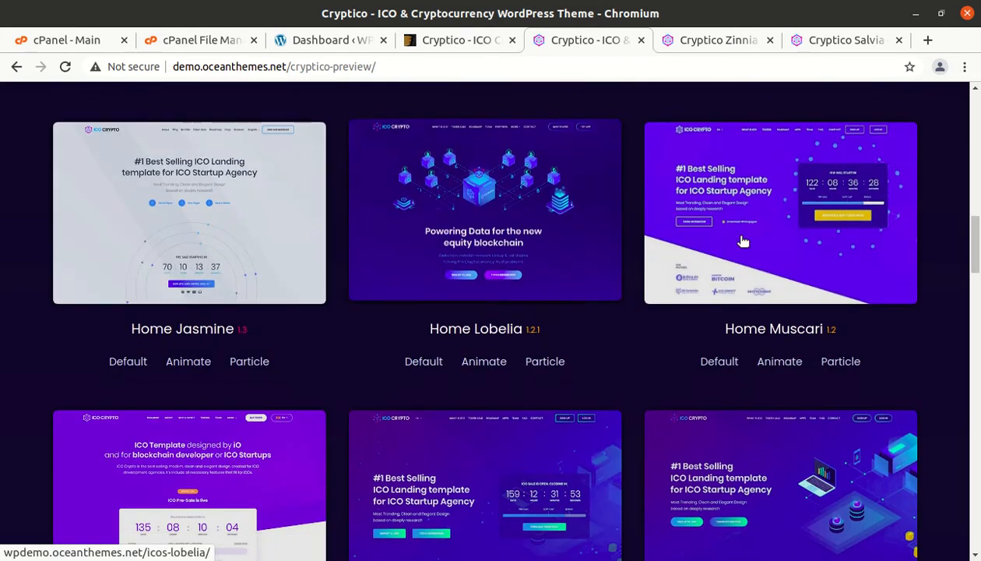
# Browse the remaining Home Page Demos from Home Lavender to Home Light, and return to the start of the Cryptico preview page
pyautogui.scroll(-3, 718, 245)
pyautogui.scroll(-2, 727, 312)
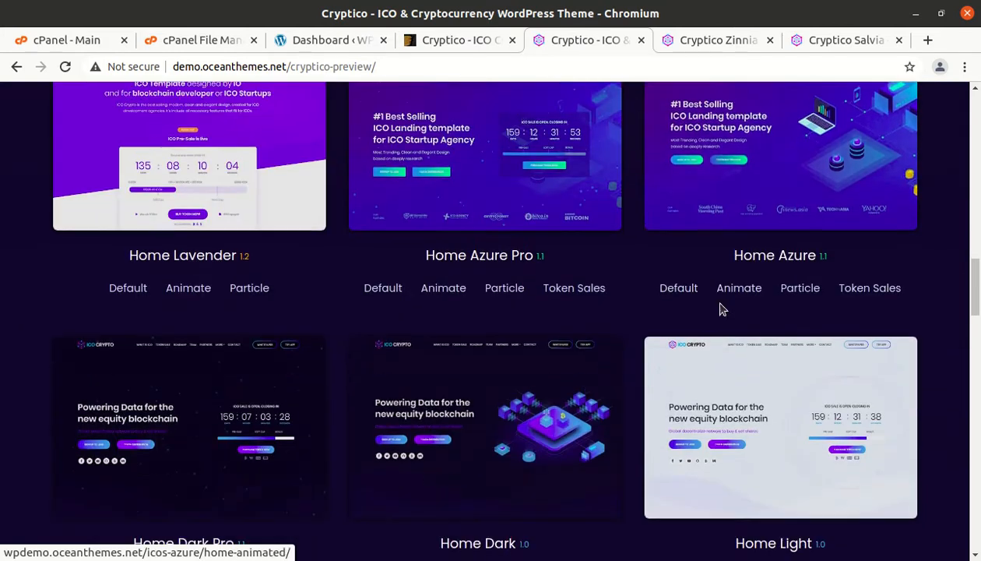
pyautogui.scroll(-2, 165, 334)
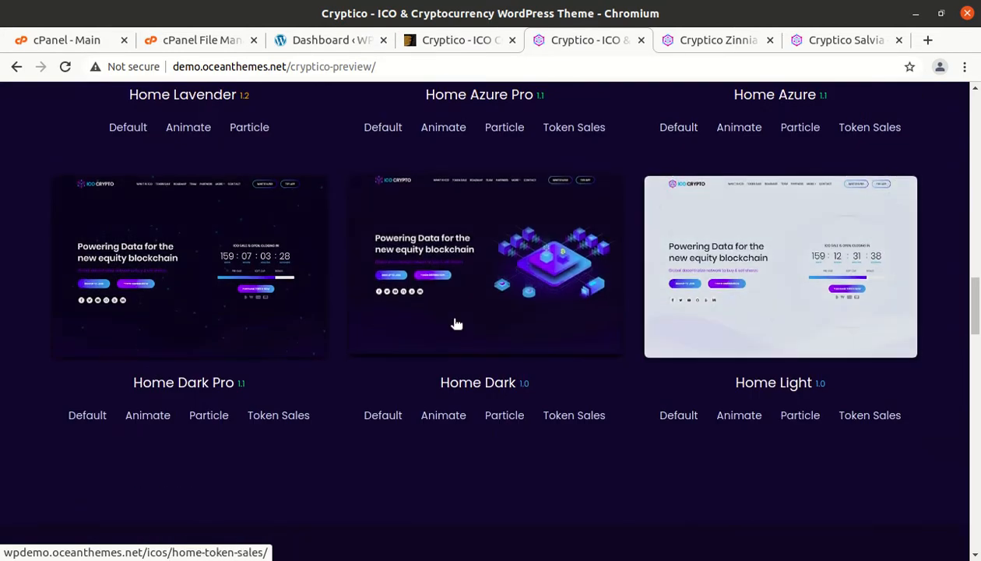
pyautogui.scroll(6, 457, 324)
pyautogui.scroll(3, 457, 324)
pyautogui.scroll(7, 668, 274)
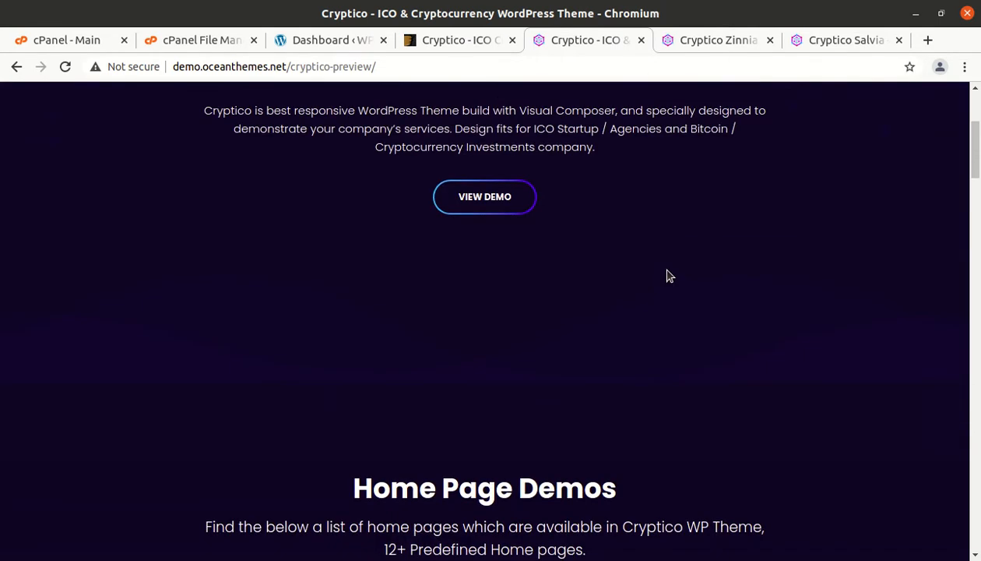
pyautogui.scroll(3, 668, 274)
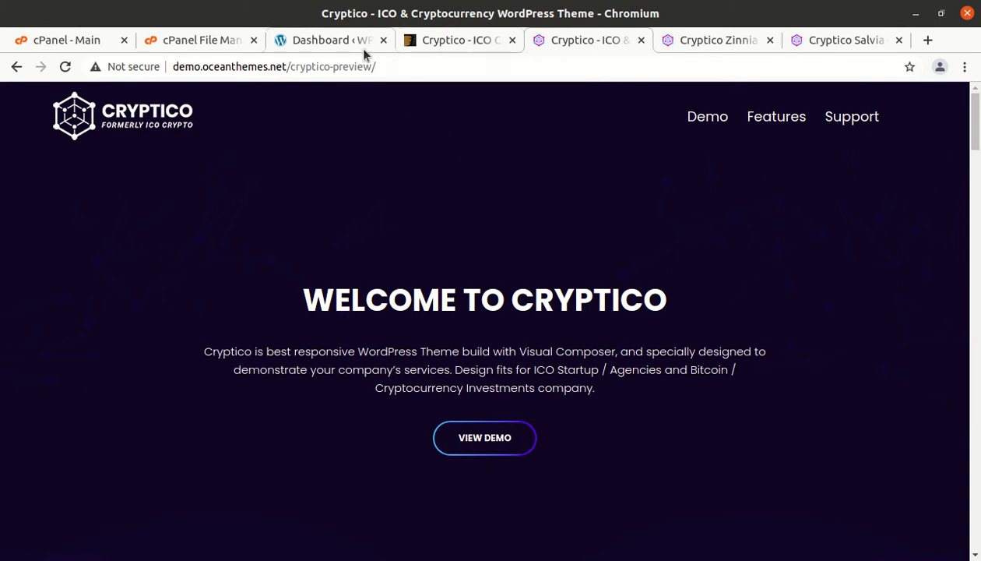
# Switch to the WordPress dashboard and visit the site's front page to view its current default appearance
pyautogui.click(309, 42)
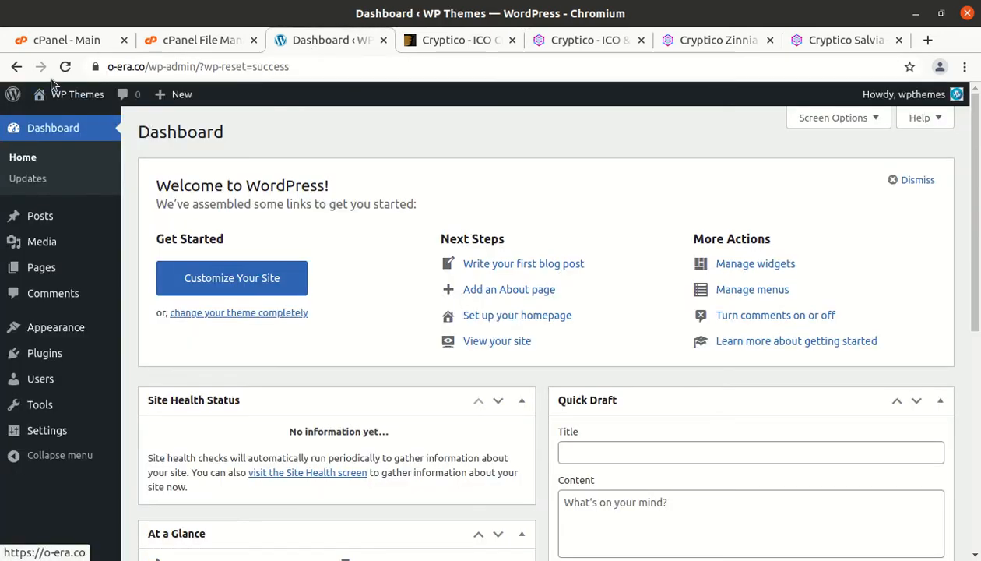
pyautogui.moveTo(56, 103)
pyautogui.click(54, 125)
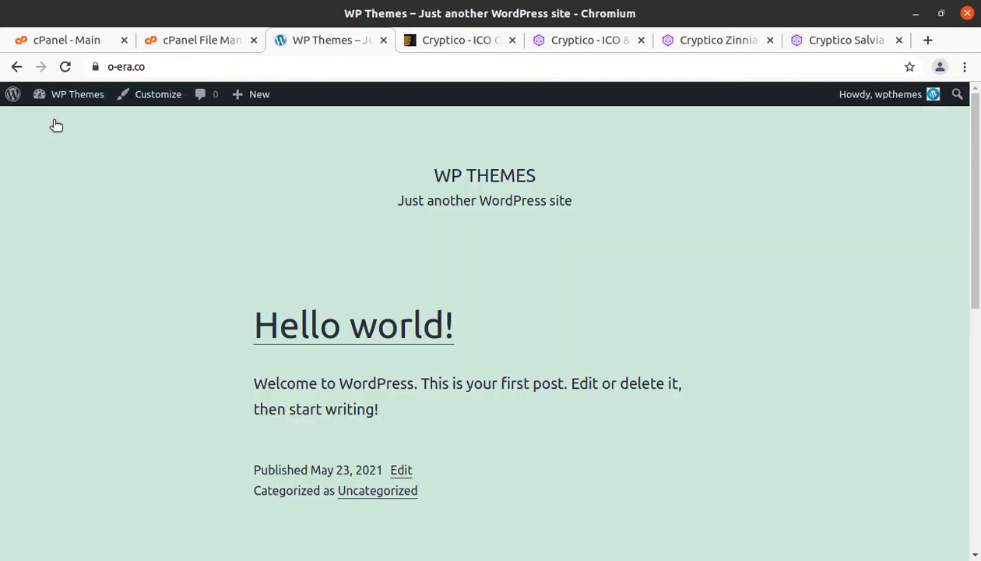
# Switch to the file manager's cryptico_v1.4.9 folder, open data-export and look over its demo folders, including zinnia, salvia, muscari and azure
pyautogui.click(0, 28)
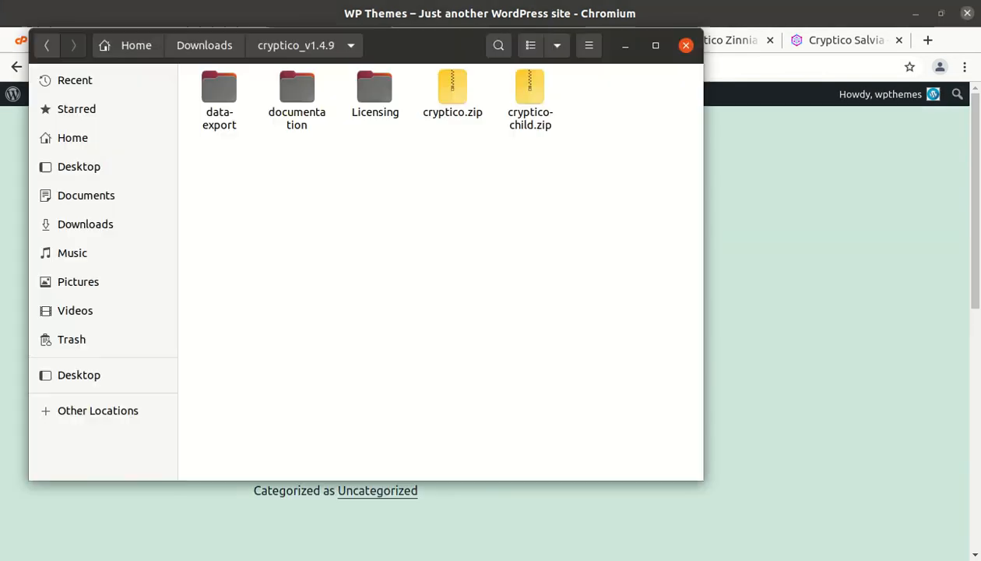
pyautogui.doubleClick(217, 95)
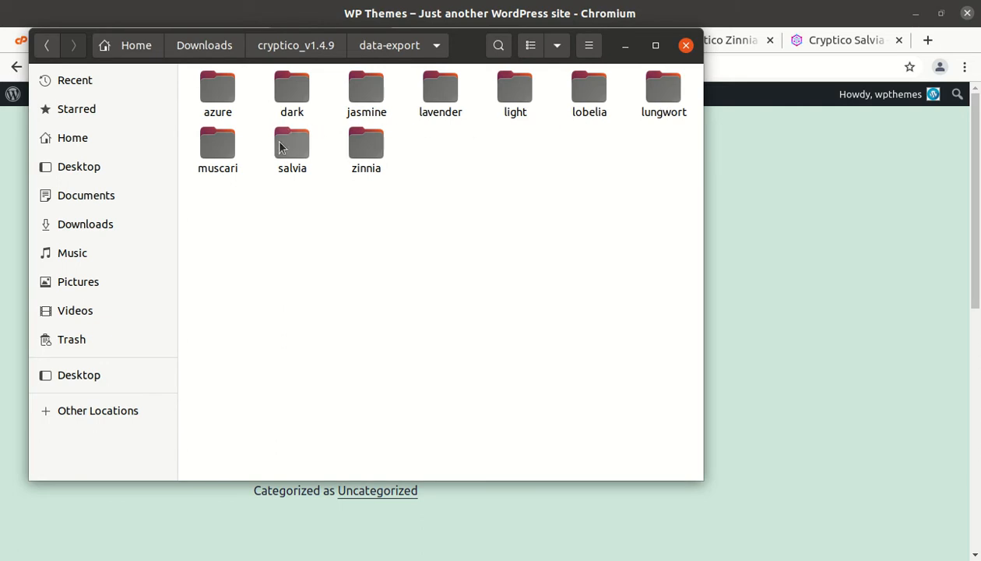
pyautogui.click(369, 148)
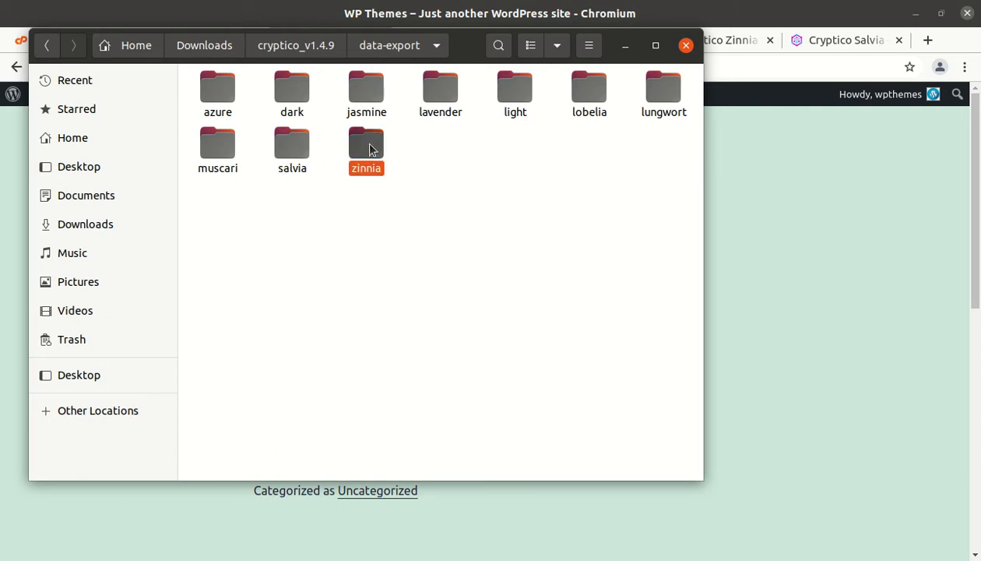
pyautogui.click(316, 149)
pyautogui.click(290, 150)
pyautogui.click(194, 152)
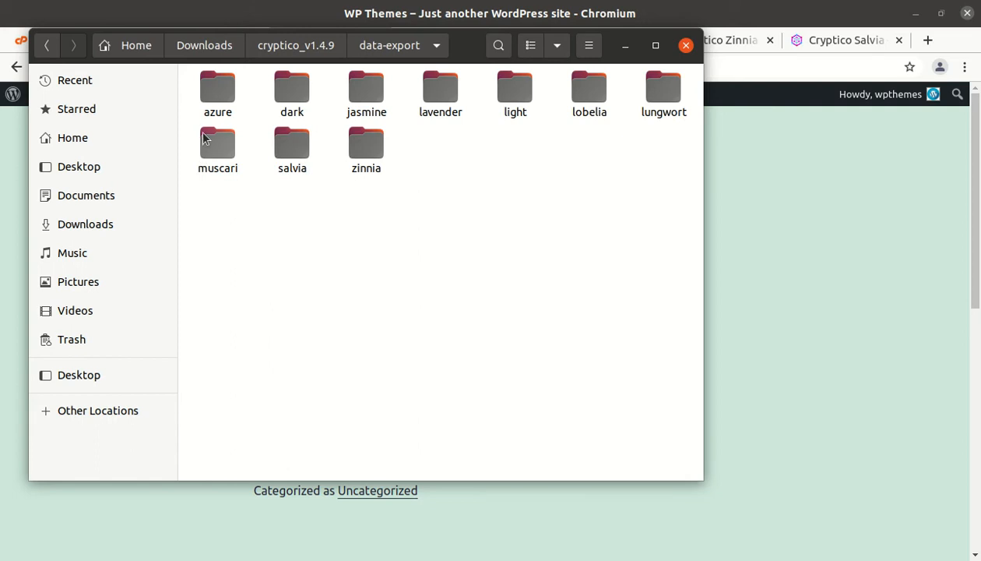
pyautogui.click(212, 140)
pyautogui.click(212, 104)
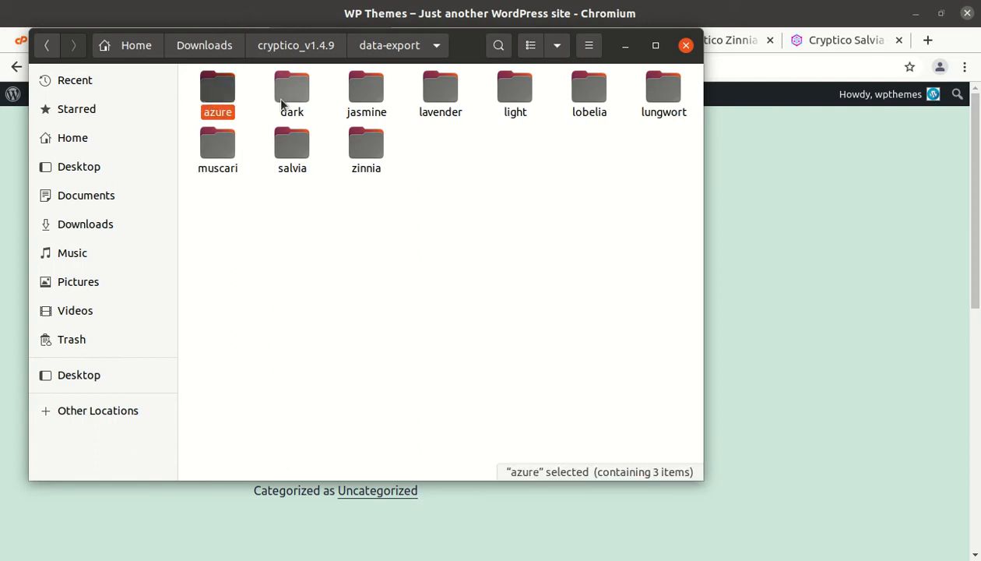
# Open the zinnia demo folder and go over its files widgets.wie, demo-content.xml and customizer.dat
pyautogui.doubleClick(371, 148)
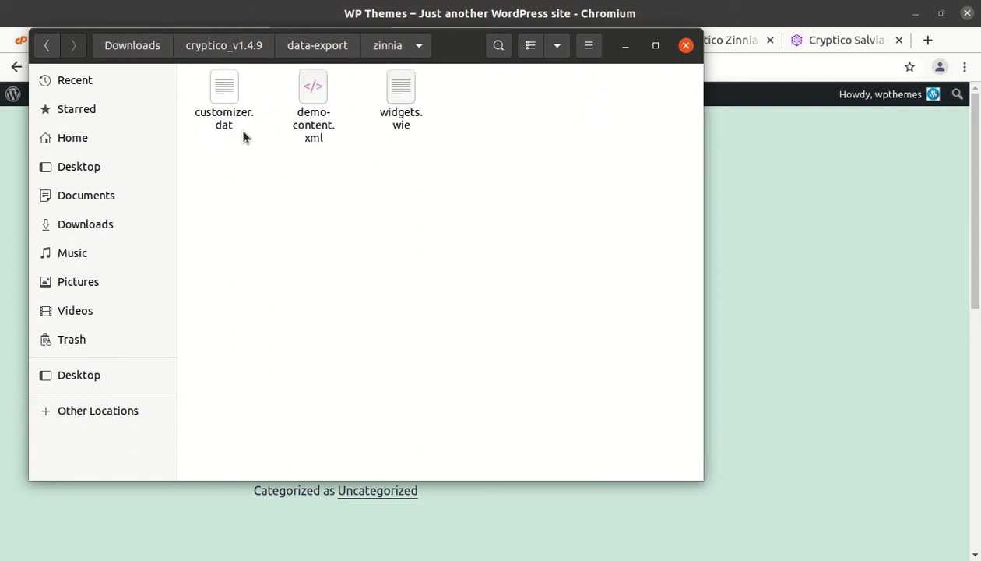
pyautogui.click(309, 127)
pyautogui.click(385, 126)
pyautogui.click(303, 126)
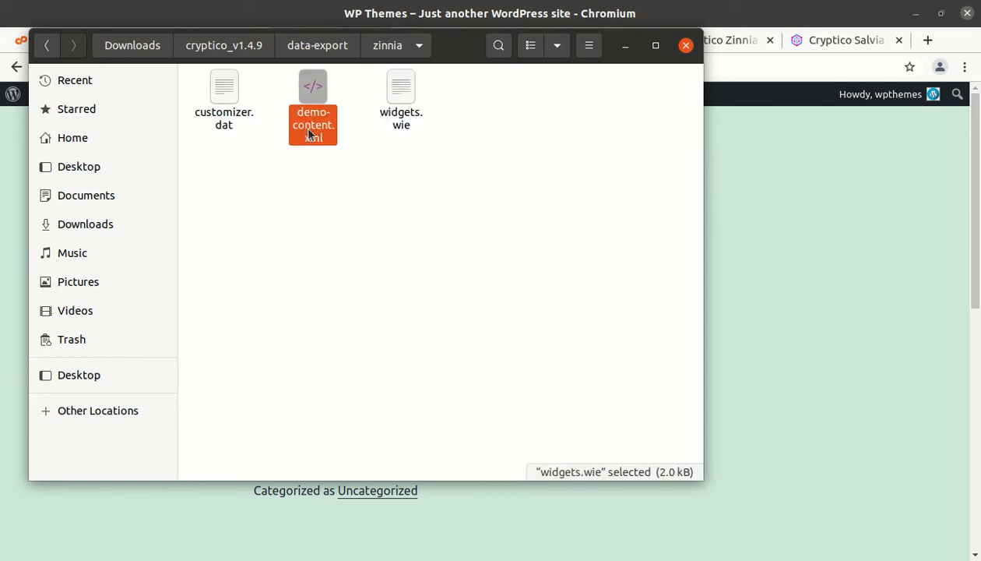
pyautogui.click(228, 115)
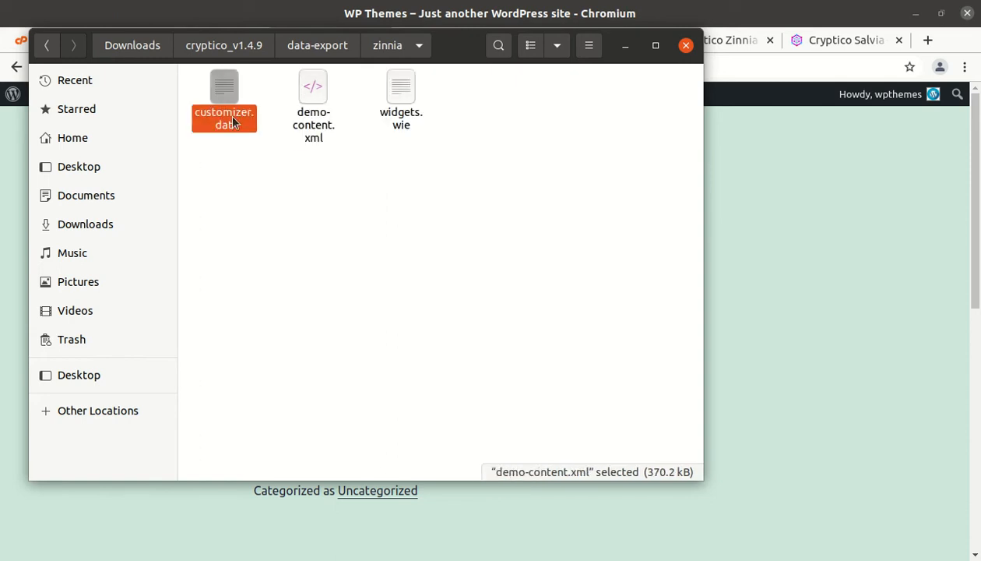
# Return to the cryptico_v1.4.9 folder, go over its documentation, Licensing, cryptico.zip and cryptico-child.zip items, and put the file window away
pyautogui.click(253, 53)
pyautogui.click(302, 121)
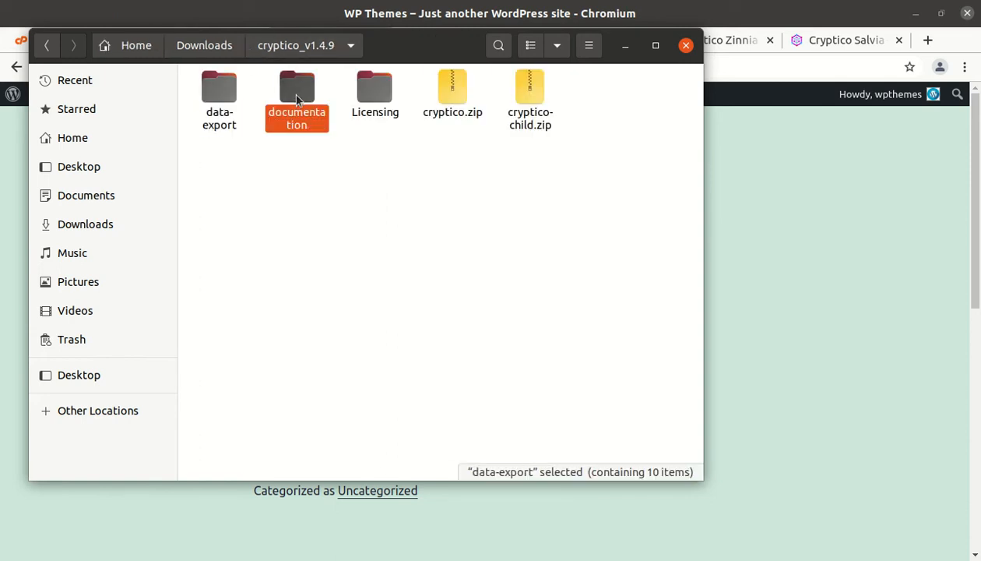
pyautogui.click(362, 117)
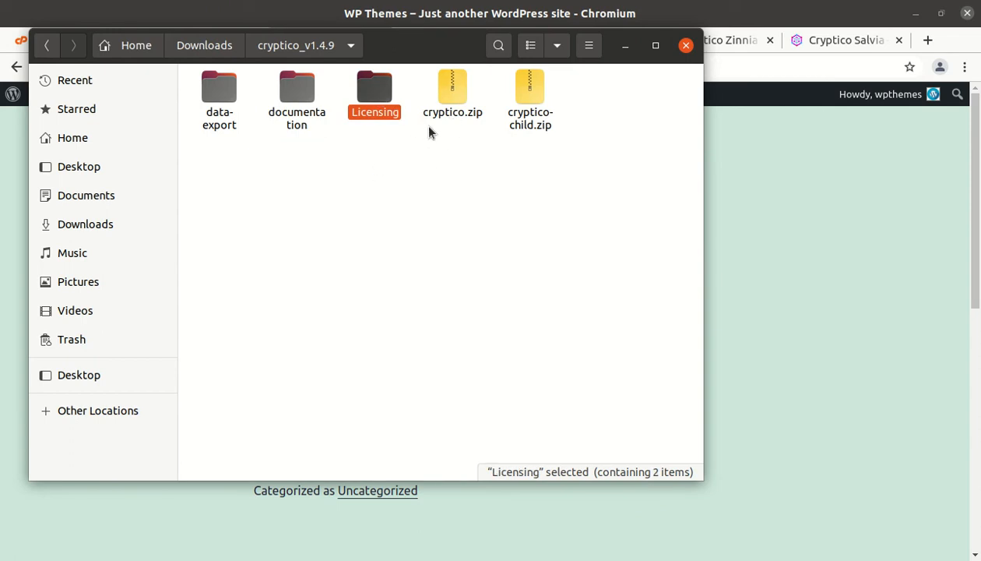
pyautogui.click(438, 92)
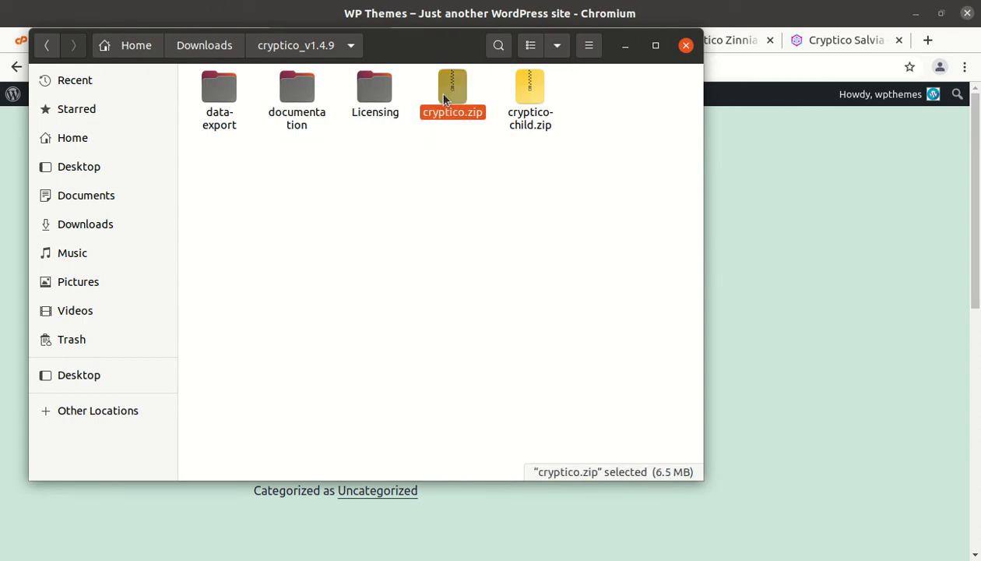
pyautogui.click(533, 111)
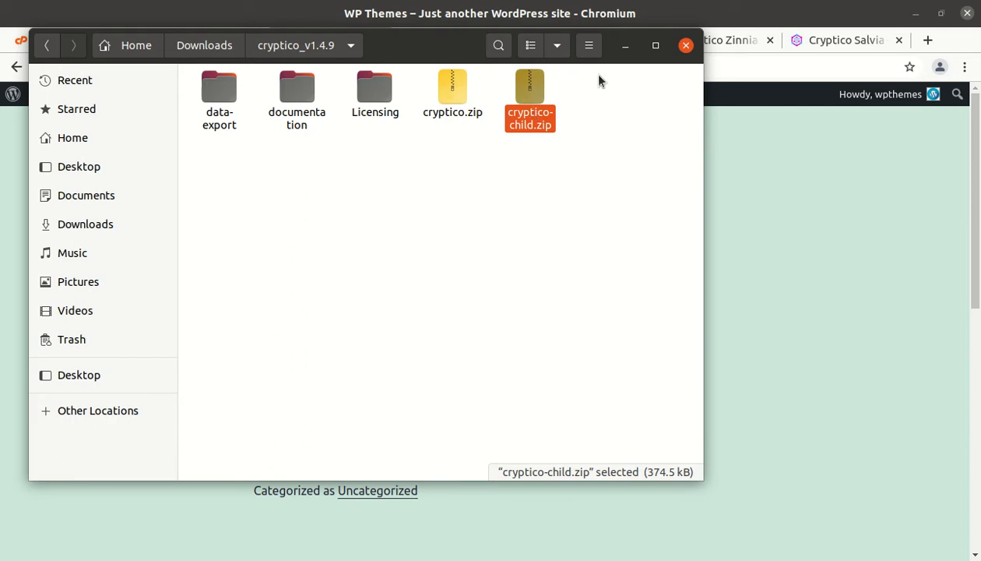
pyautogui.moveTo(589, 124); pyautogui.dragTo(232, 155)
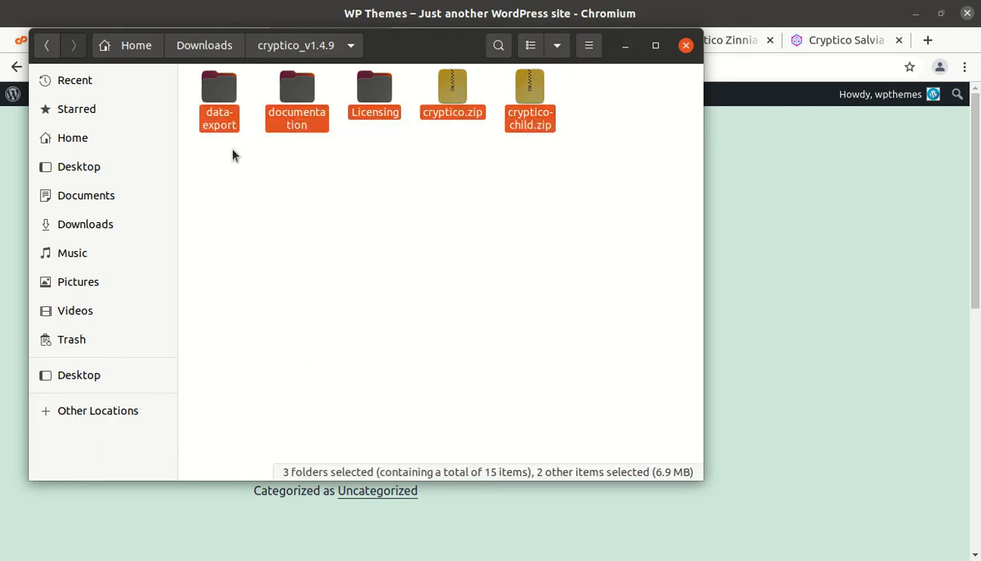
pyautogui.click(627, 46)
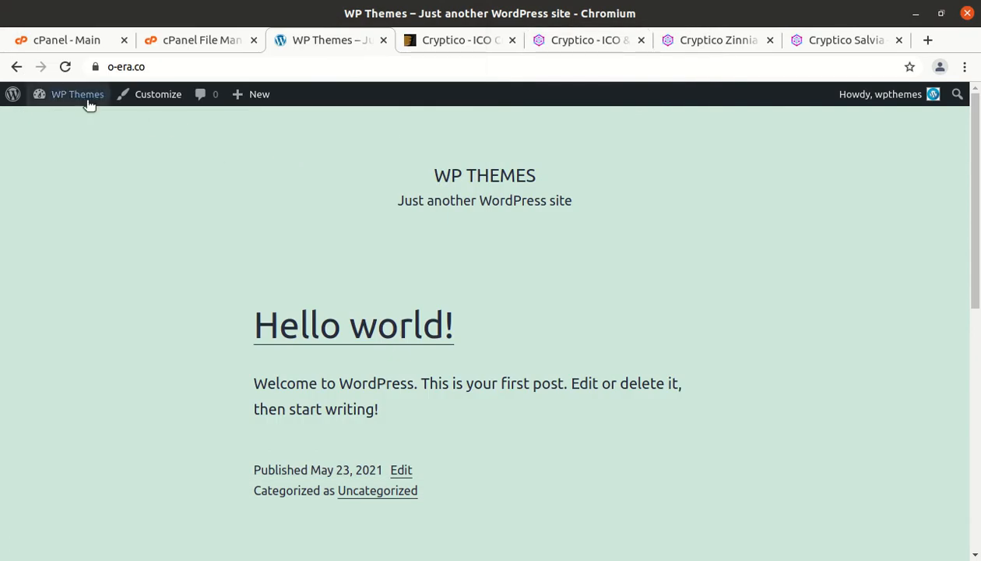
# Open the site's Themes page in the WordPress admin and view the details of the active Twenty Twenty-One theme
pyautogui.moveTo(87, 100)
pyautogui.click(56, 144)
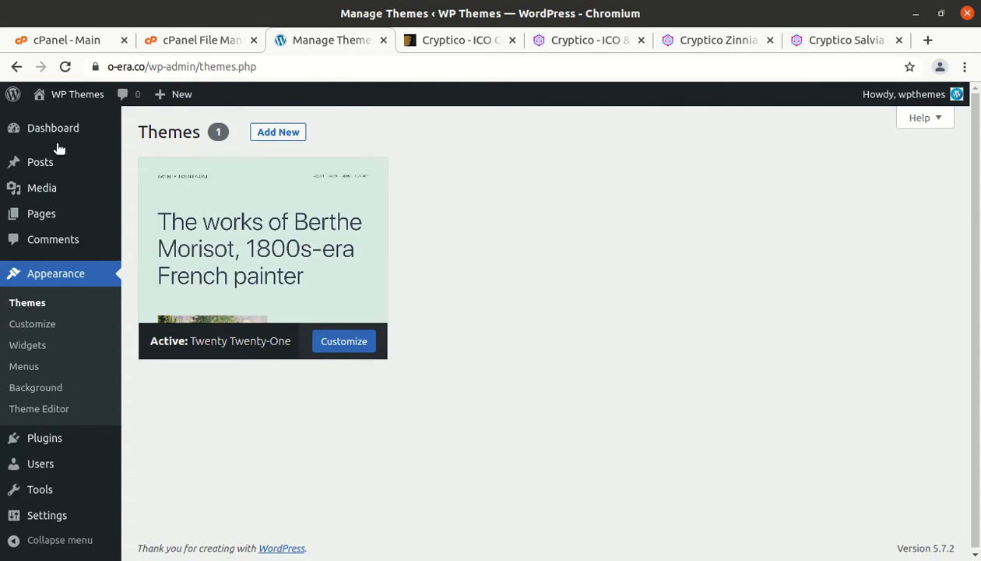
pyautogui.click(279, 238)
pyautogui.scroll(2, 296, 249)
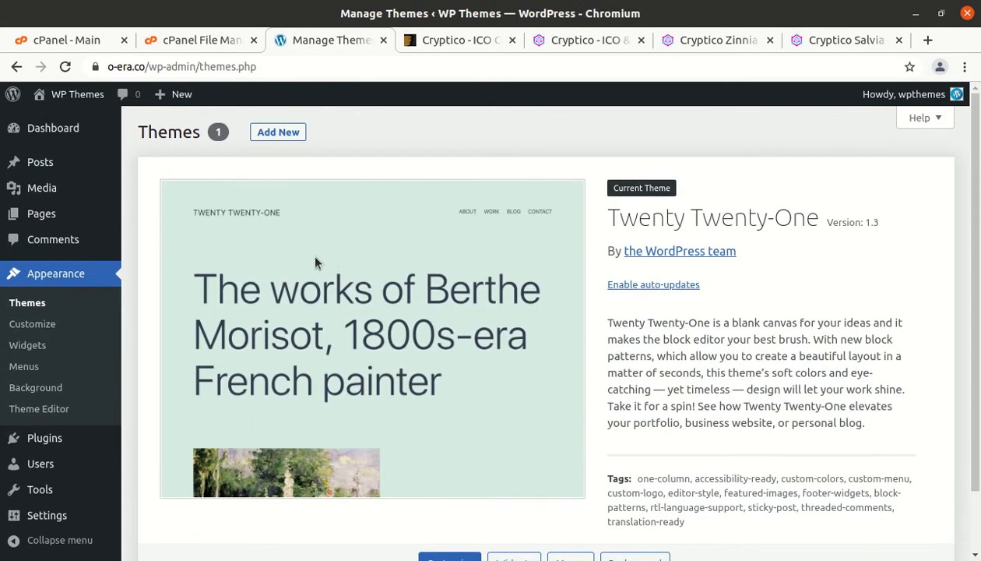
# Open the WordPress theme upload form and select cryptico.zip from the cryptico_v1.4.9 folder
pyautogui.click(275, 139)
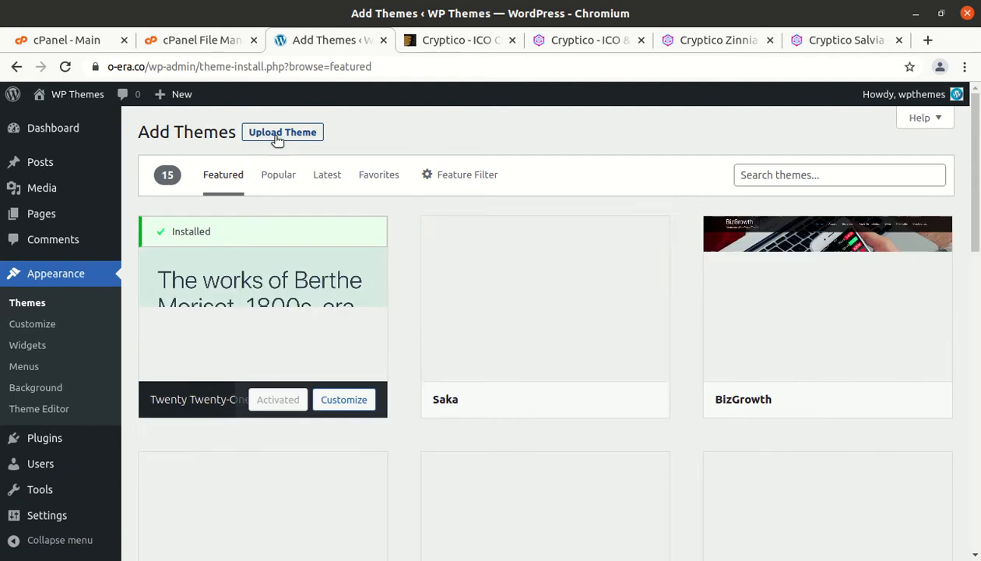
pyautogui.click(276, 136)
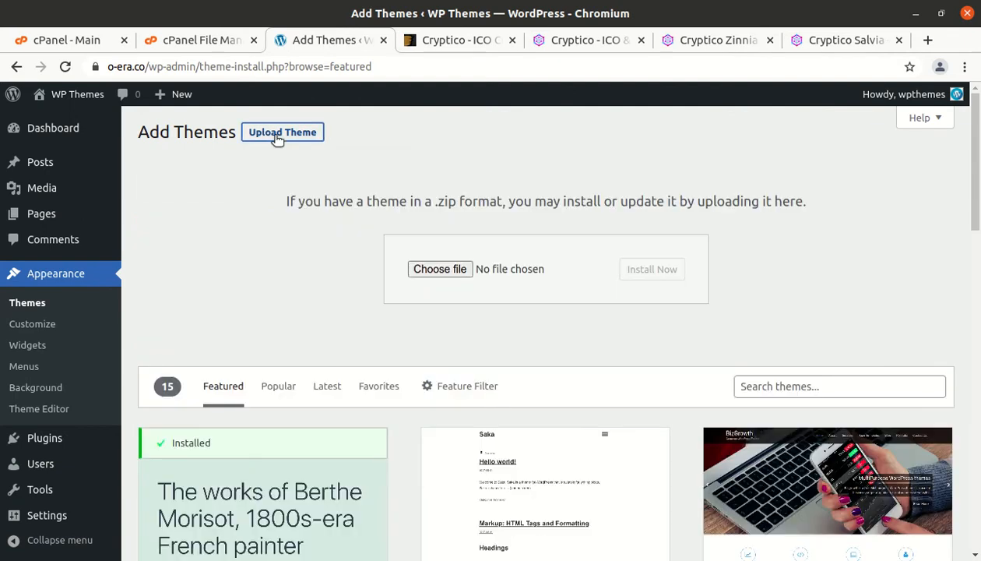
pyautogui.click(440, 268)
pyautogui.doubleClick(206, 99)
pyautogui.click(197, 152)
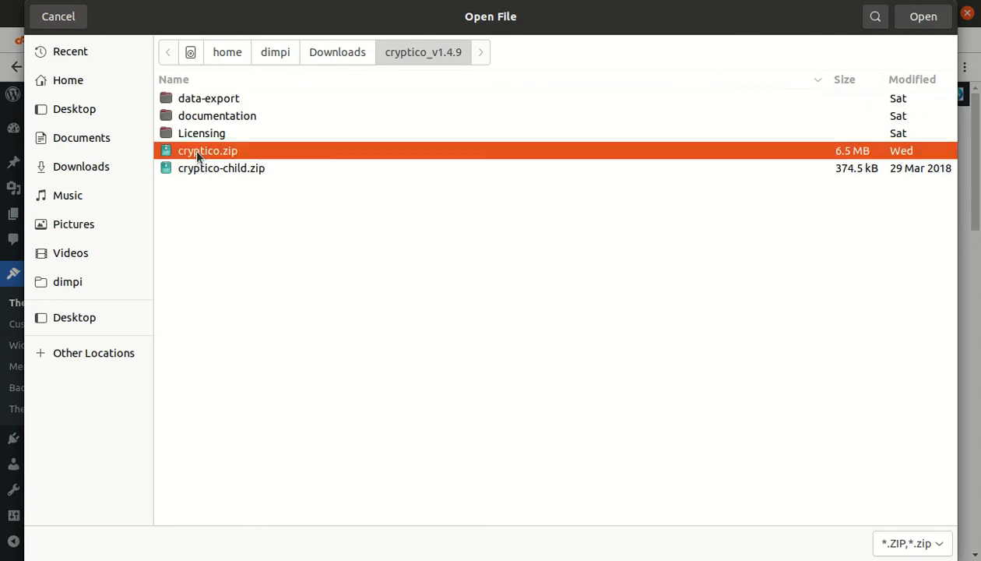
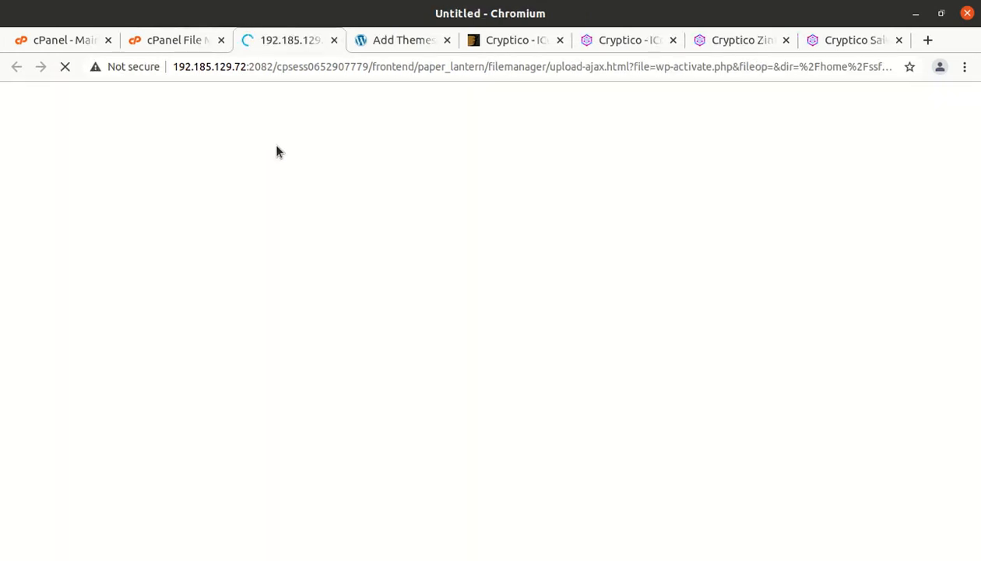
# Upload cryptico.zip from the cryptico_v1.4.9 folder to the site's wp-content/themes directory through cPanel File Upload
pyautogui.click(495, 347)
pyautogui.doubleClick(242, 97)
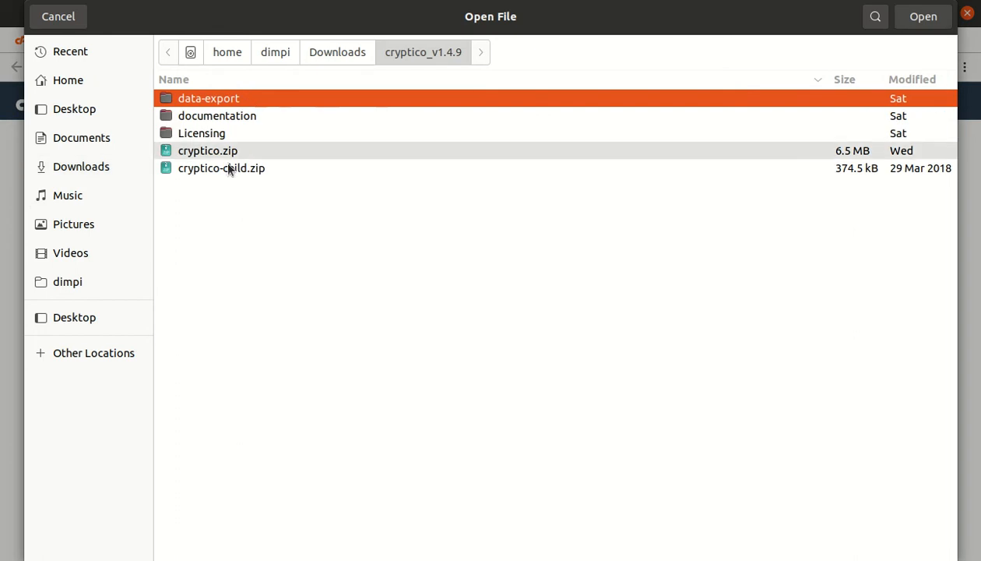
pyautogui.click(229, 151)
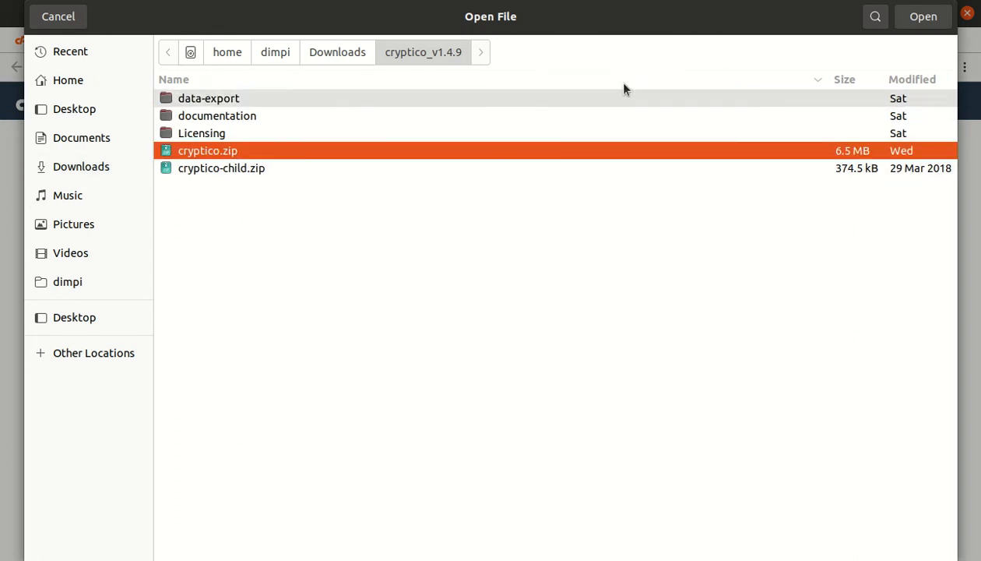
pyautogui.click(925, 18)
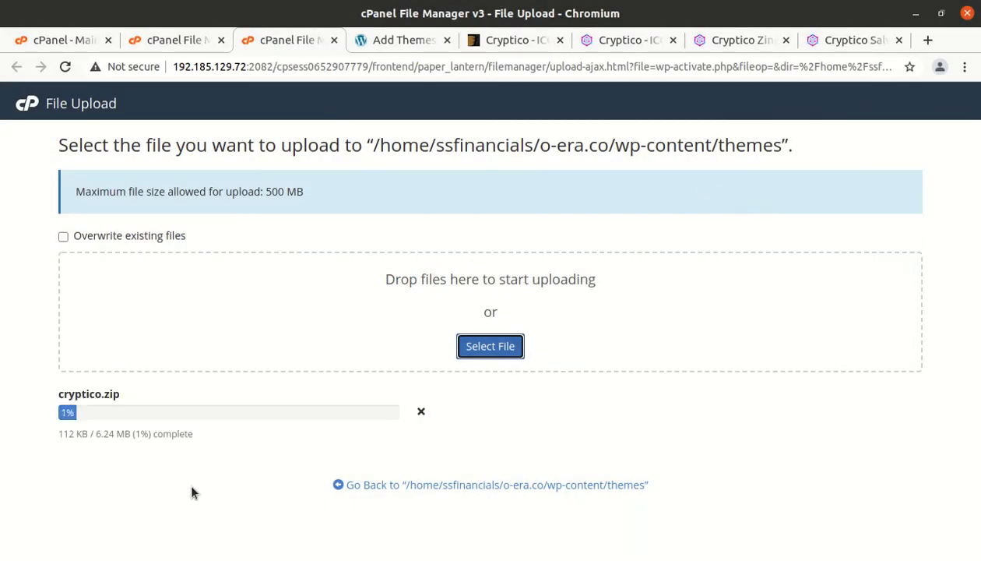
pyautogui.moveTo(97, 434); pyautogui.dragTo(123, 434)
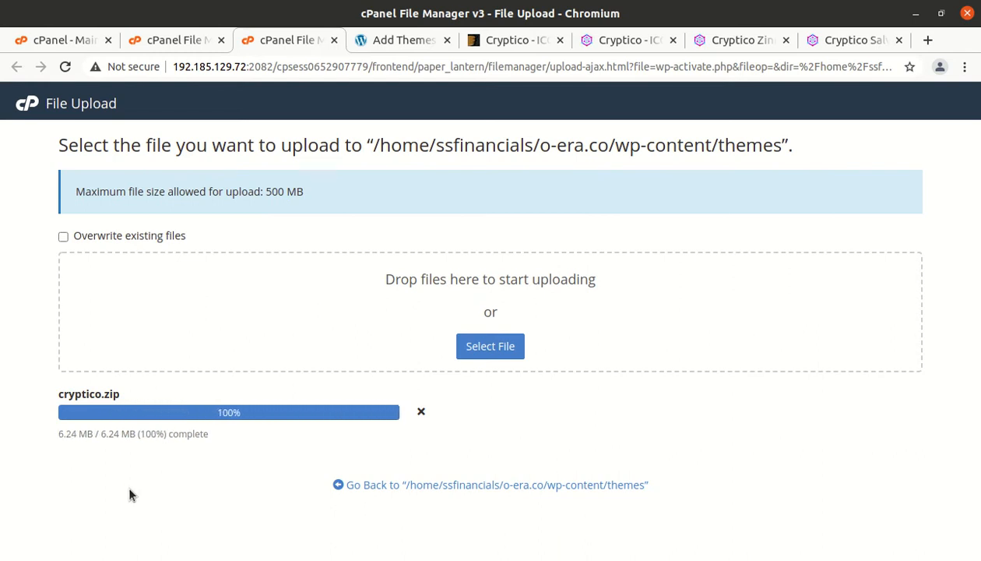
pyautogui.doubleClick(247, 413)
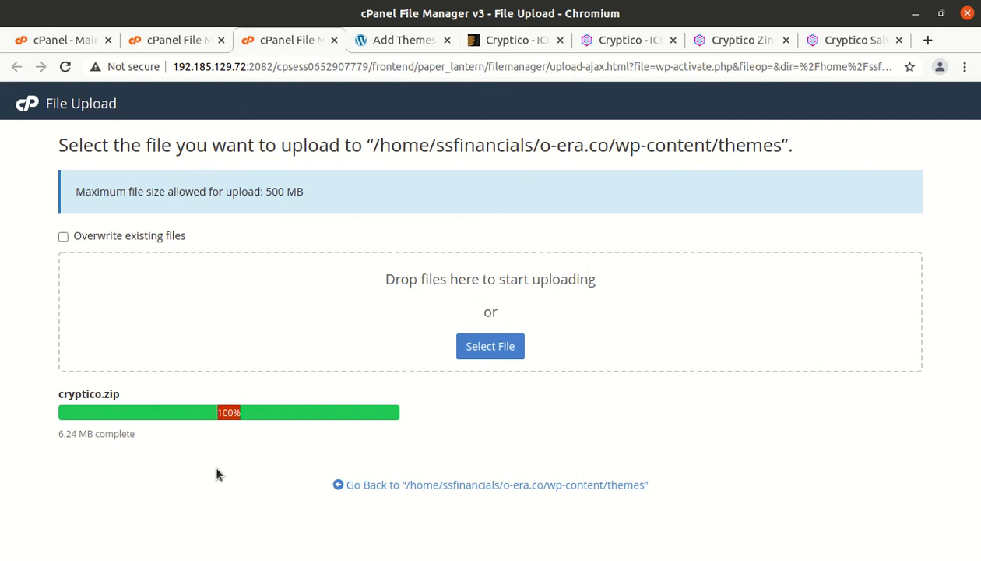
# Go back to the themes directory in cPanel File Manager and extract cryptico.zip there, closing the extraction results
pyautogui.click(406, 485)
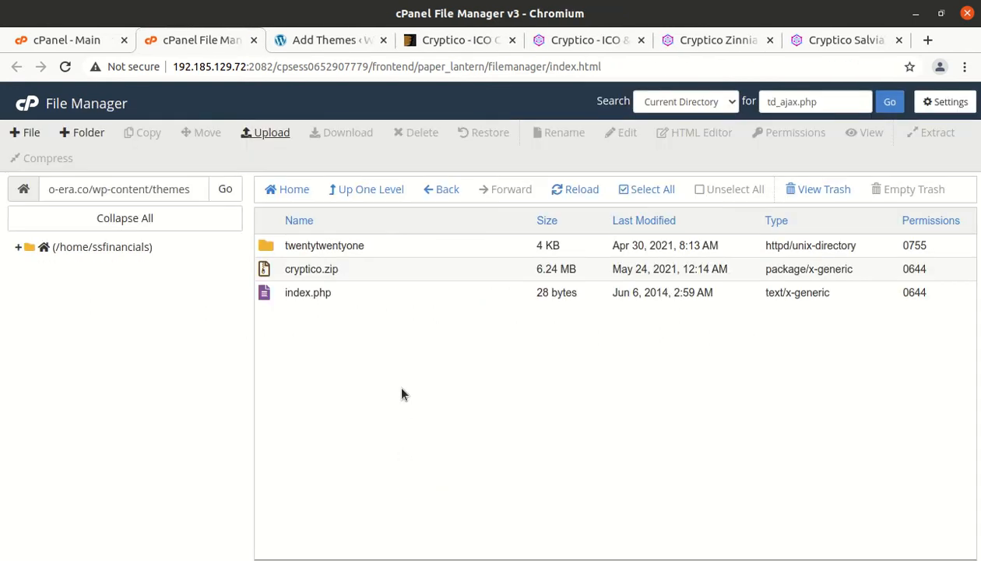
pyautogui.rightClick(386, 277)
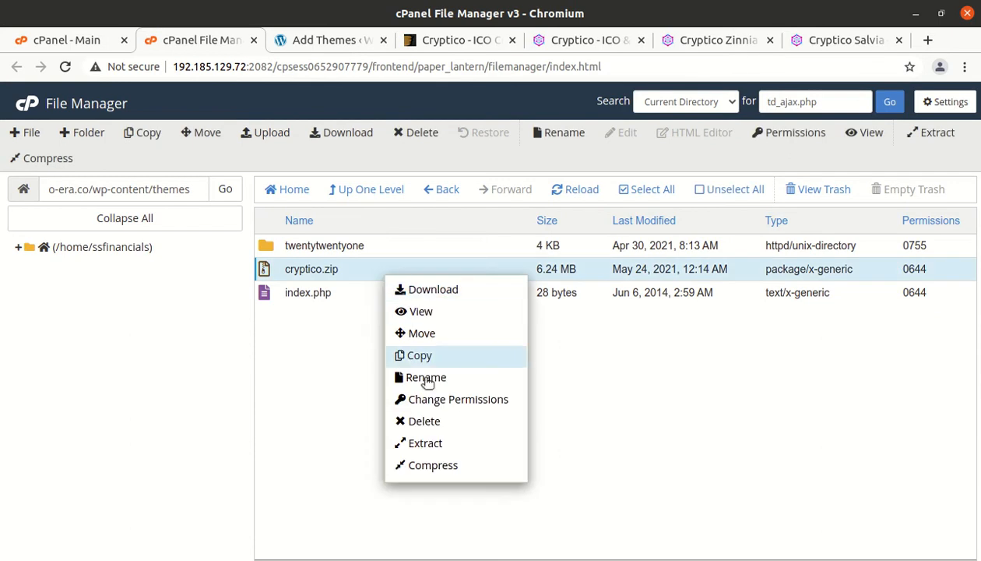
pyautogui.click(432, 444)
pyautogui.click(595, 404)
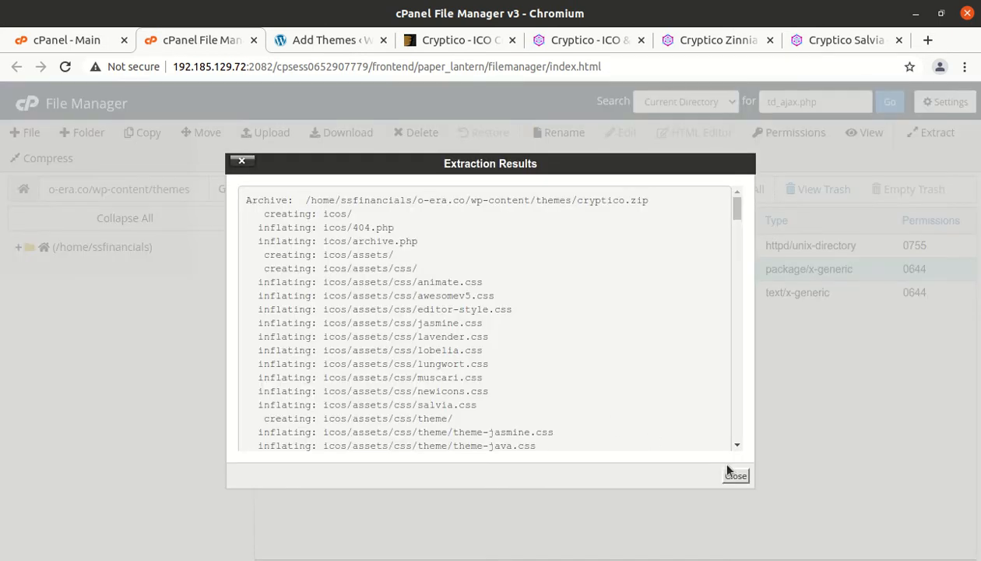
pyautogui.click(728, 471)
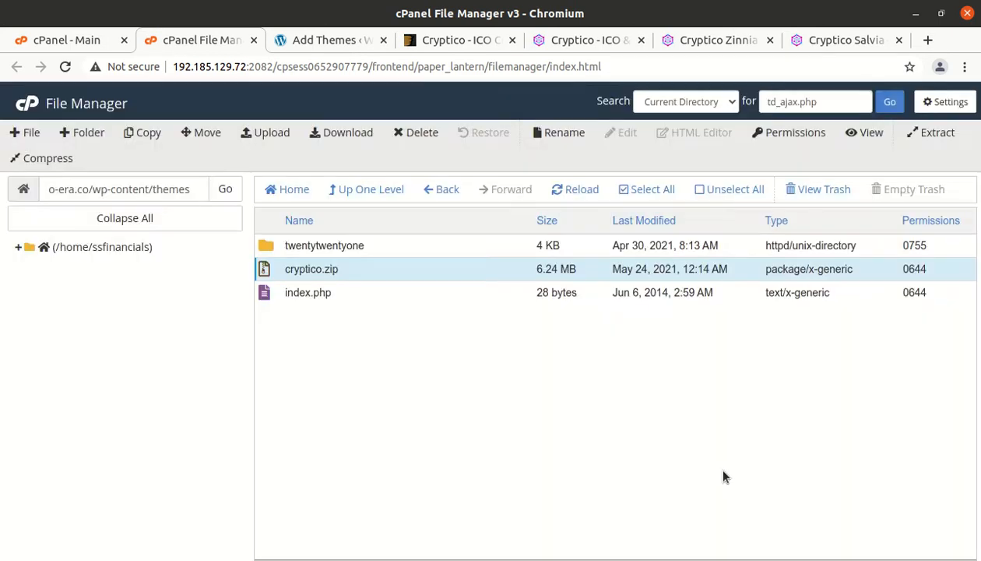
# Reload the themes directory in cPanel File Manager and examine the extracted icos folder's contents, returning to the themes directory
pyautogui.click(577, 190)
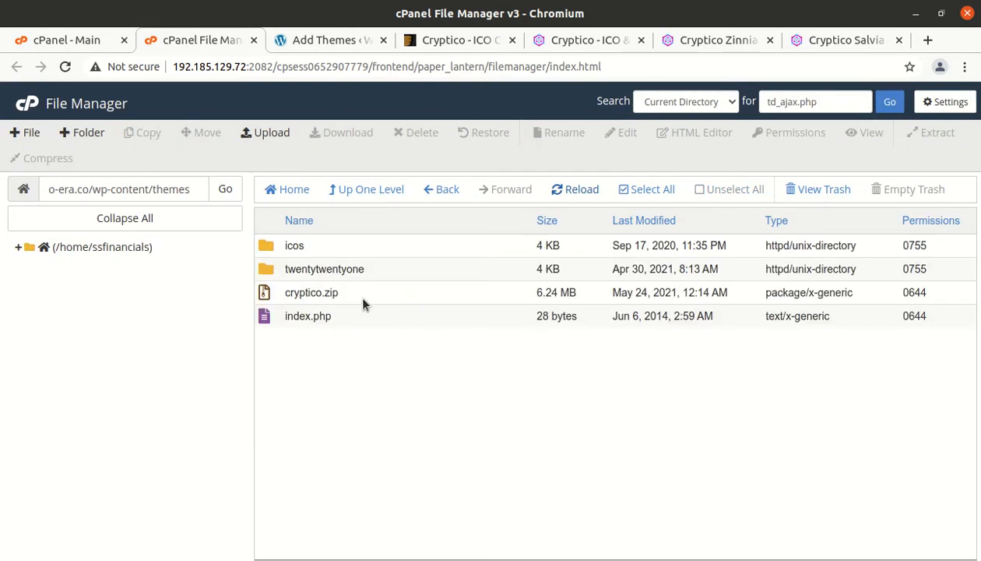
pyautogui.doubleClick(368, 249)
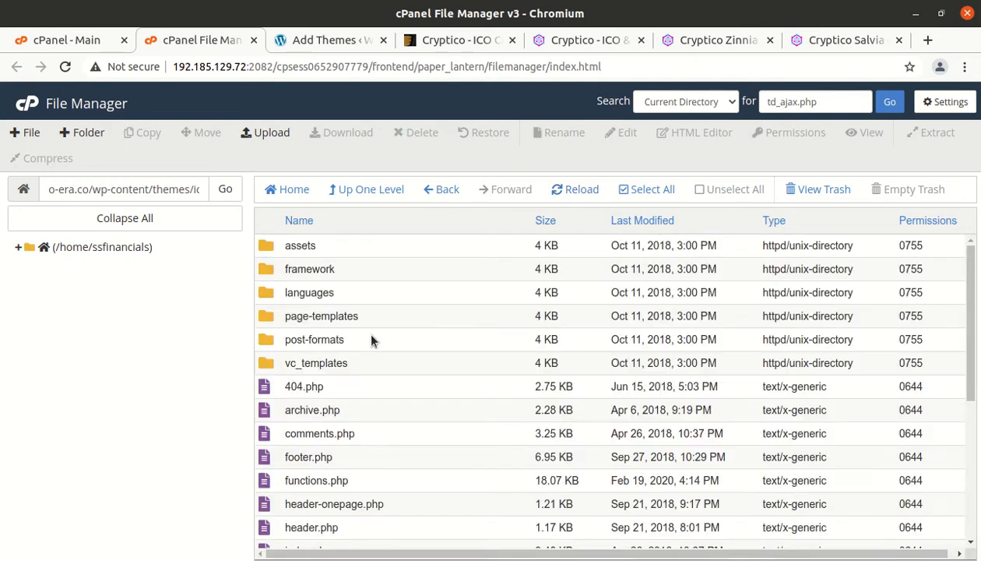
pyautogui.scroll(-5, 373, 381)
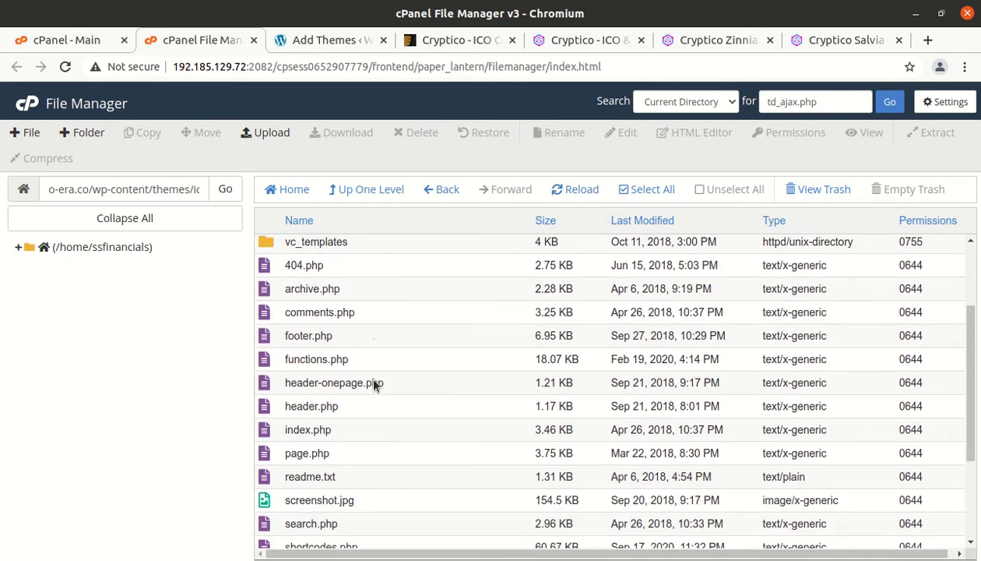
pyautogui.scroll(5, 374, 384)
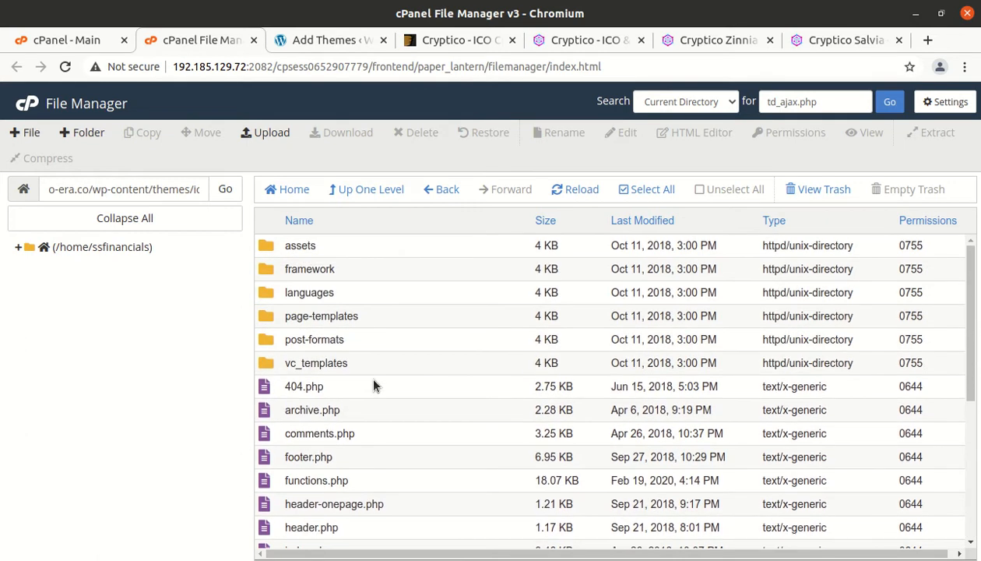
pyautogui.click(371, 190)
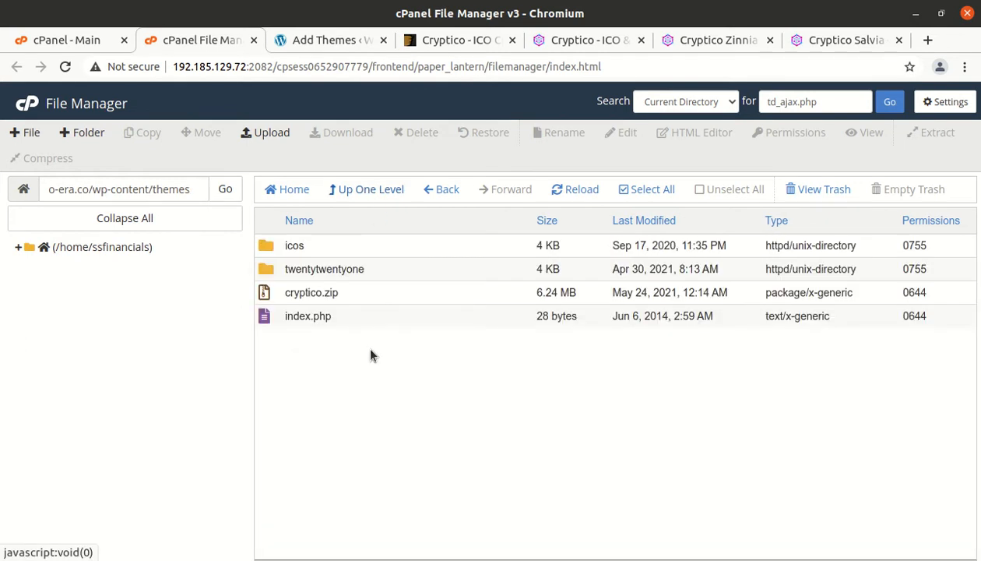
# Permanently delete cryptico.zip from the themes directory, skipping the trash
pyautogui.click(387, 297)
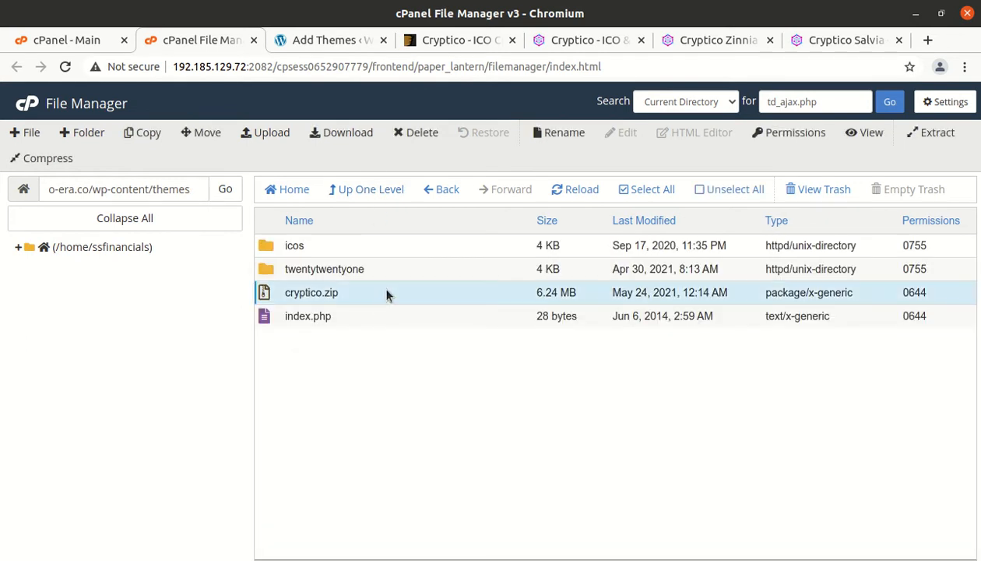
pyautogui.click(404, 134)
pyautogui.click(333, 326)
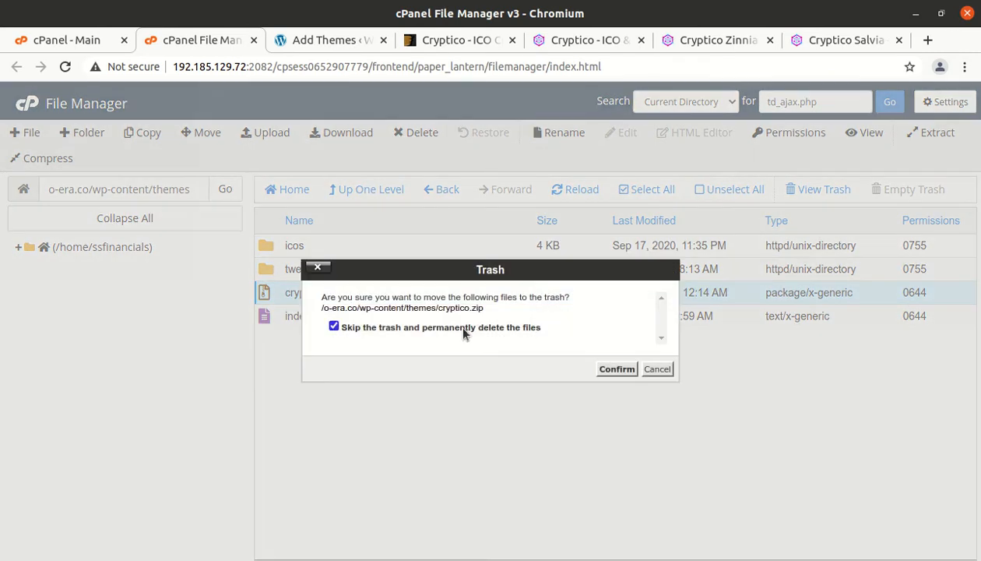
pyautogui.click(618, 369)
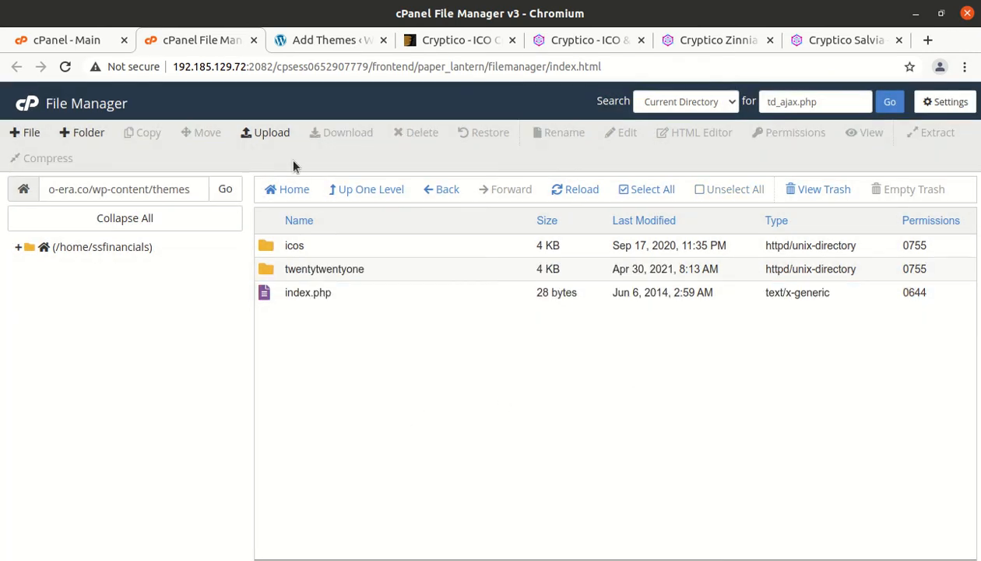
# Switch to the WordPress admin, open the installed themes page, view the ICOs theme's details and activate it
pyautogui.click(301, 43)
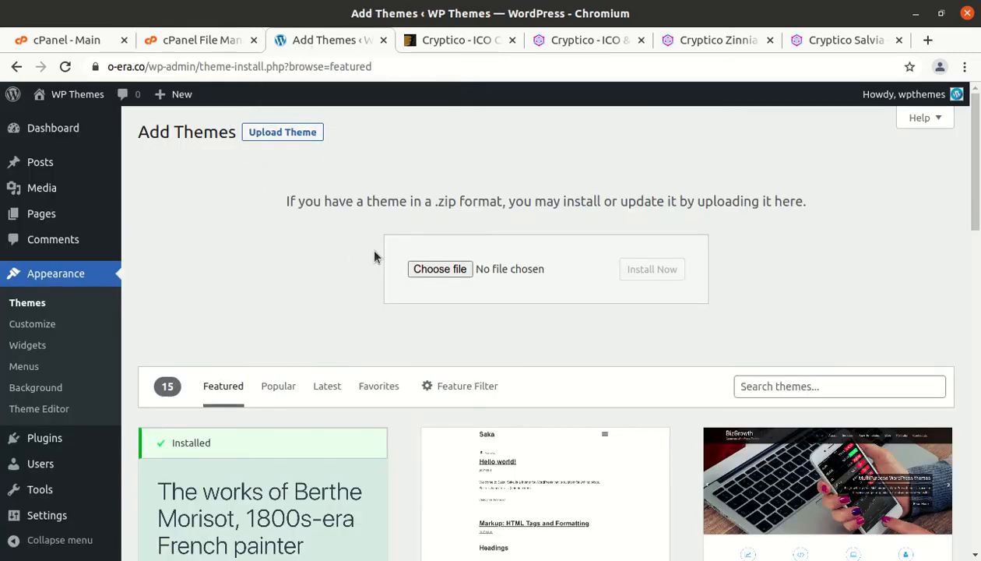
pyautogui.click(204, 41)
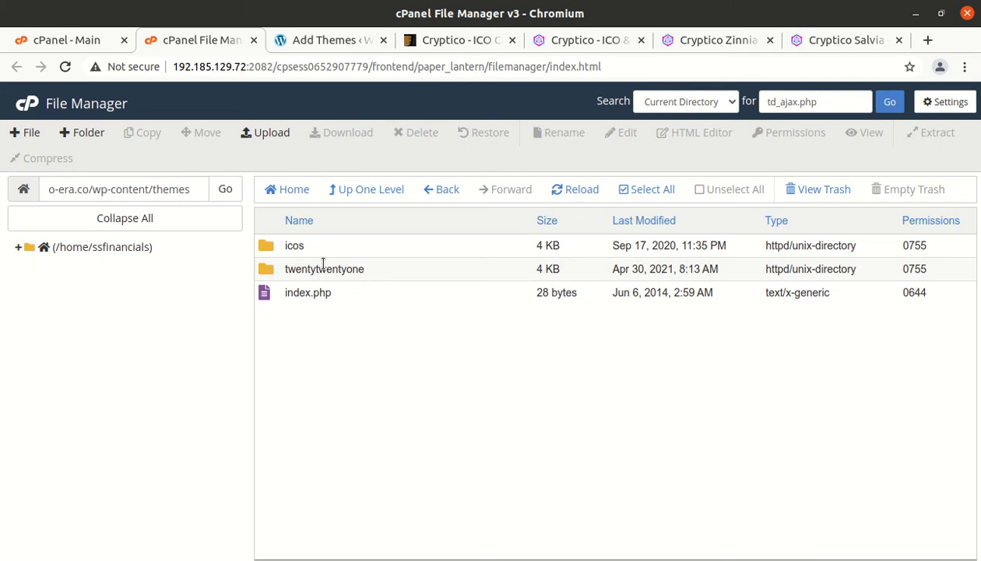
pyautogui.click(301, 43)
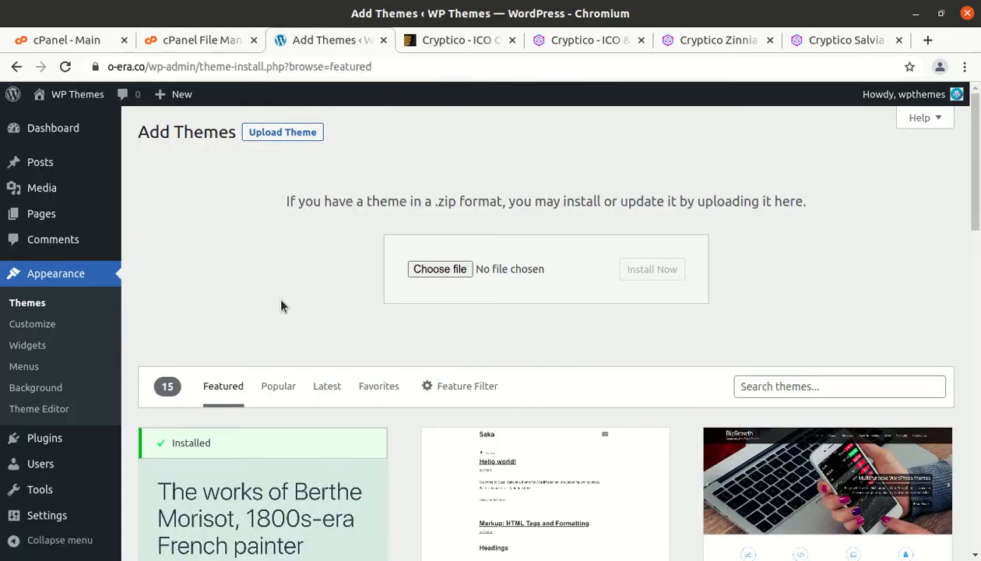
pyautogui.click(46, 307)
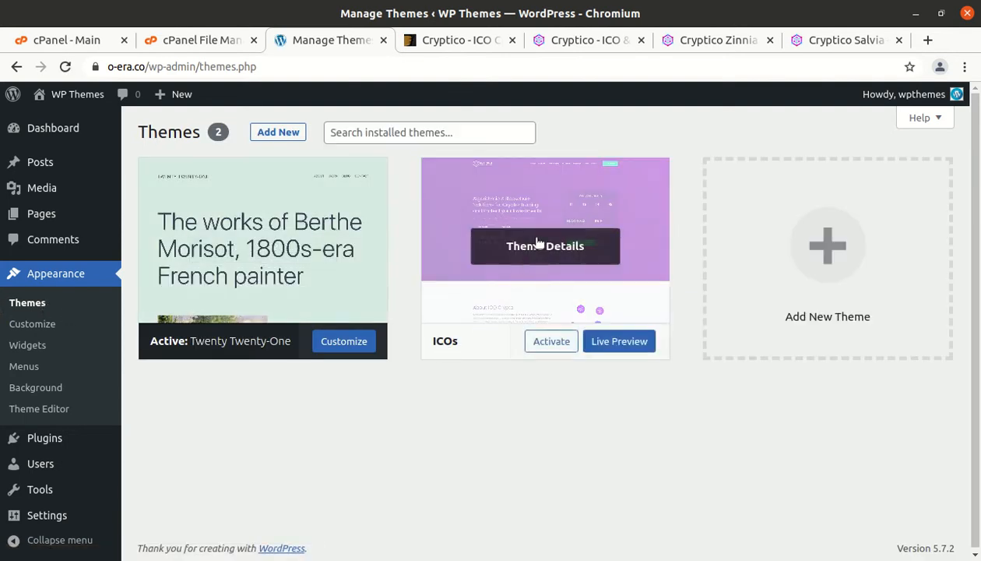
pyautogui.moveTo(475, 330)
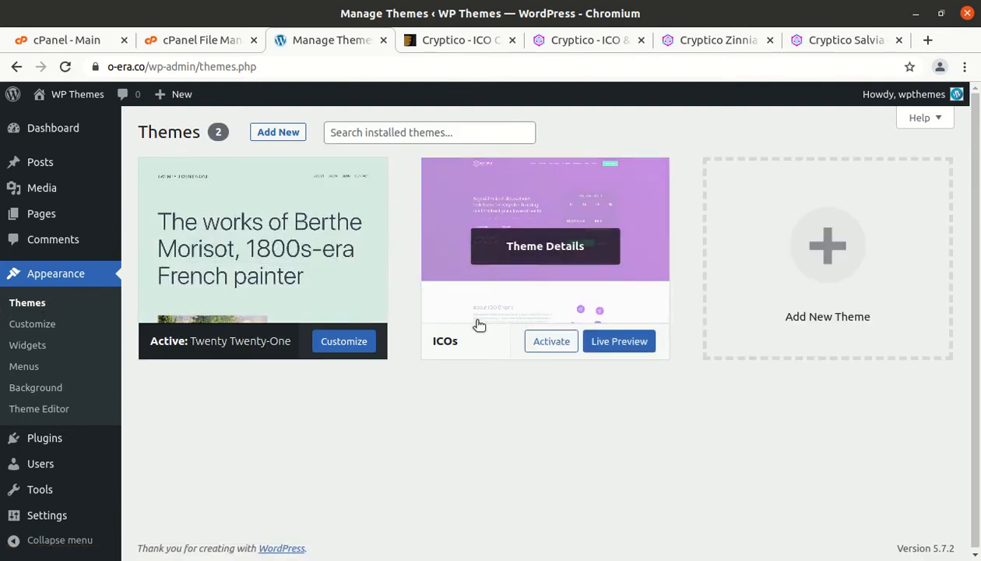
pyautogui.click(535, 254)
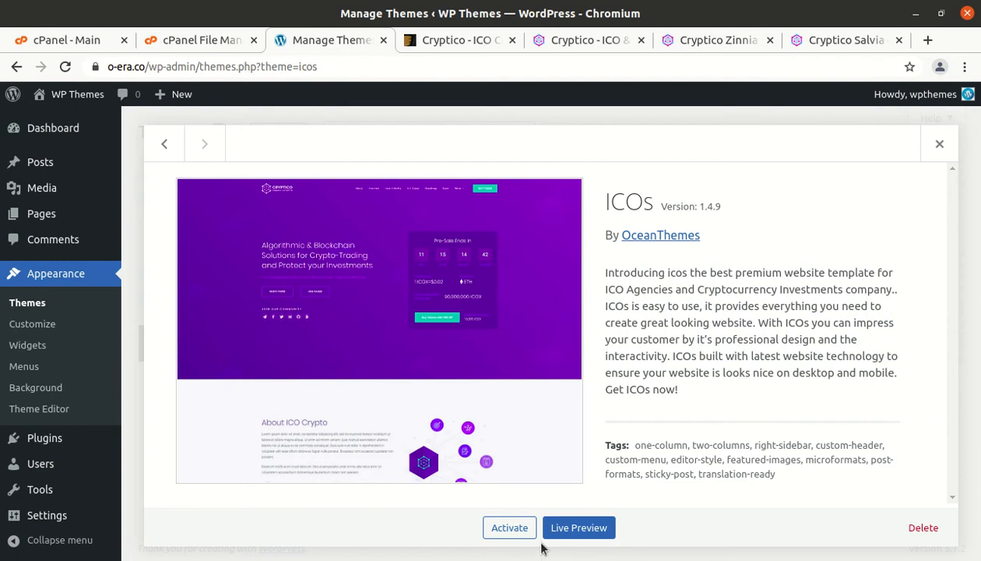
pyautogui.click(503, 535)
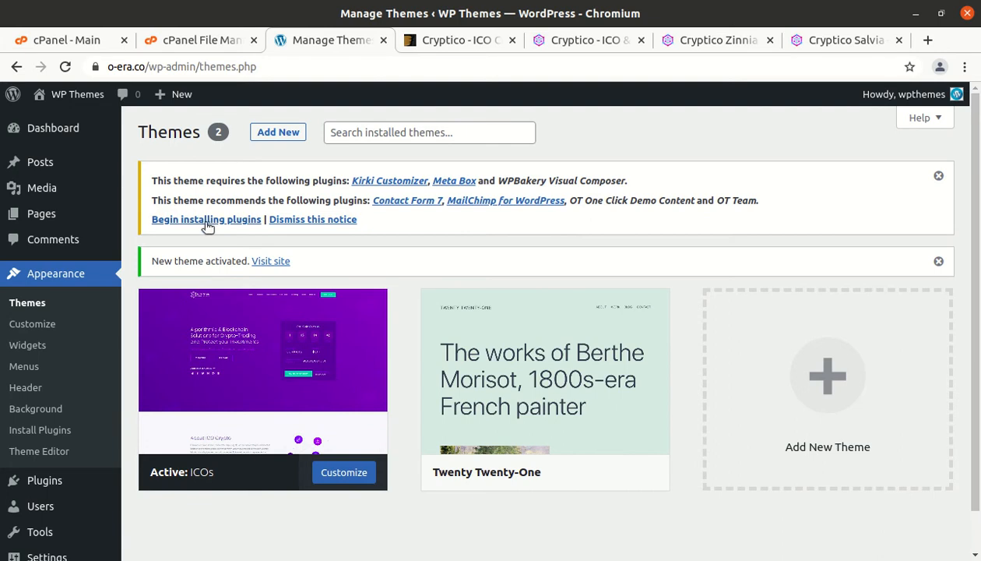
# Bulk-install the theme's plugins: Kirki Customizer, Meta Box, WPBakery Visual Composer, Contact Form 7, MailChimp for WordPress, OT One Click Demo Content and OT Team
pyautogui.click(204, 222)
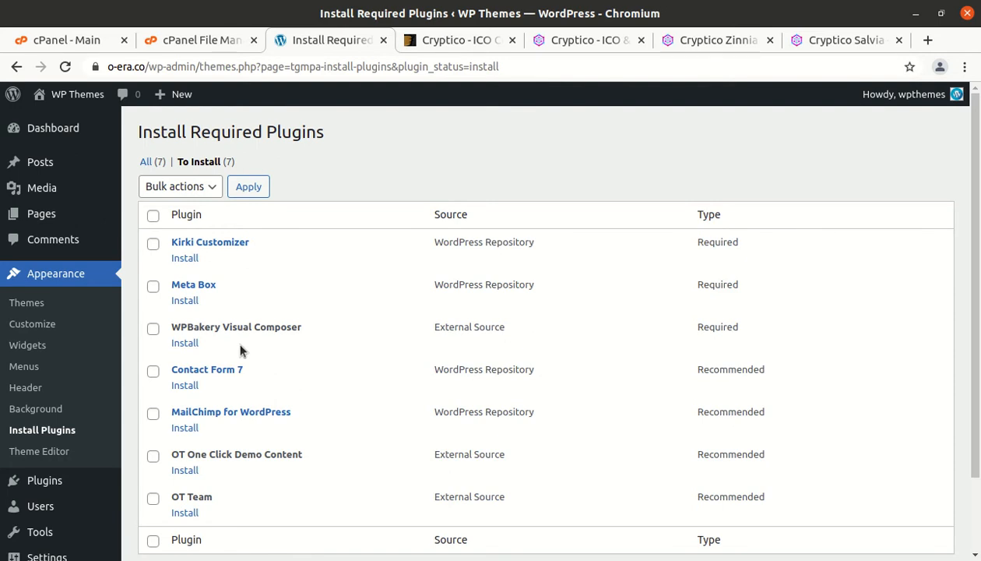
pyautogui.scroll(-2, 238, 372)
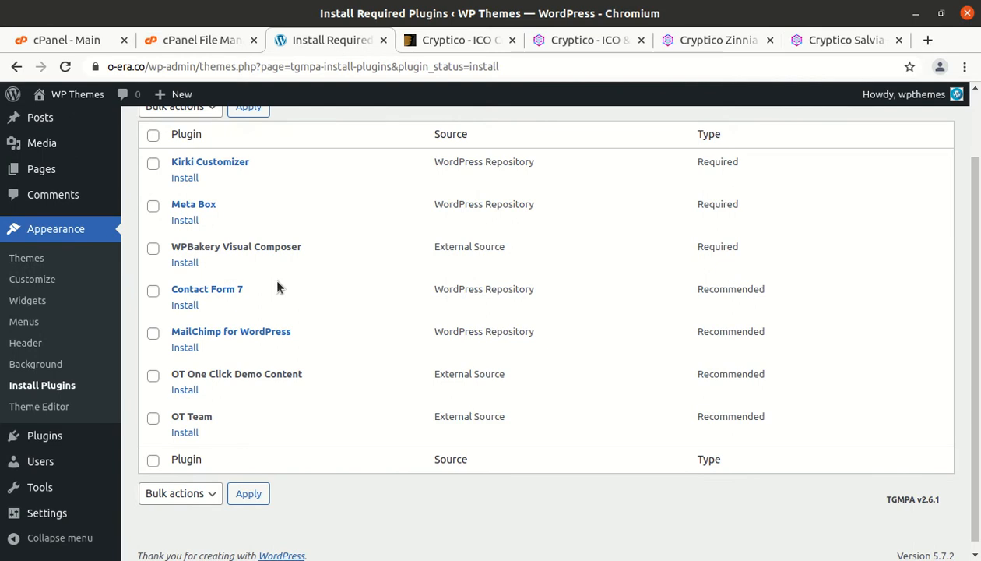
pyautogui.scroll(2, 276, 285)
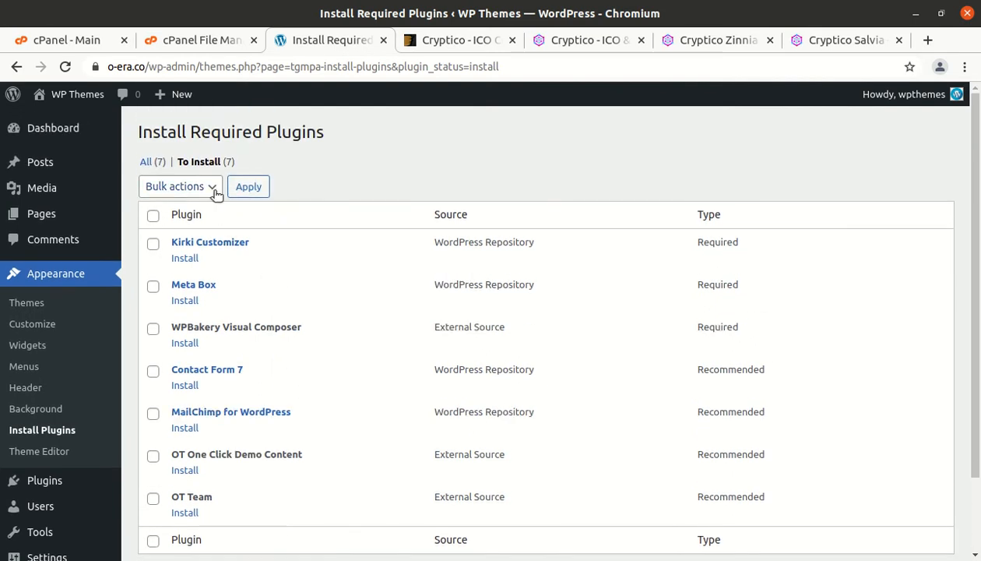
pyautogui.click(156, 215)
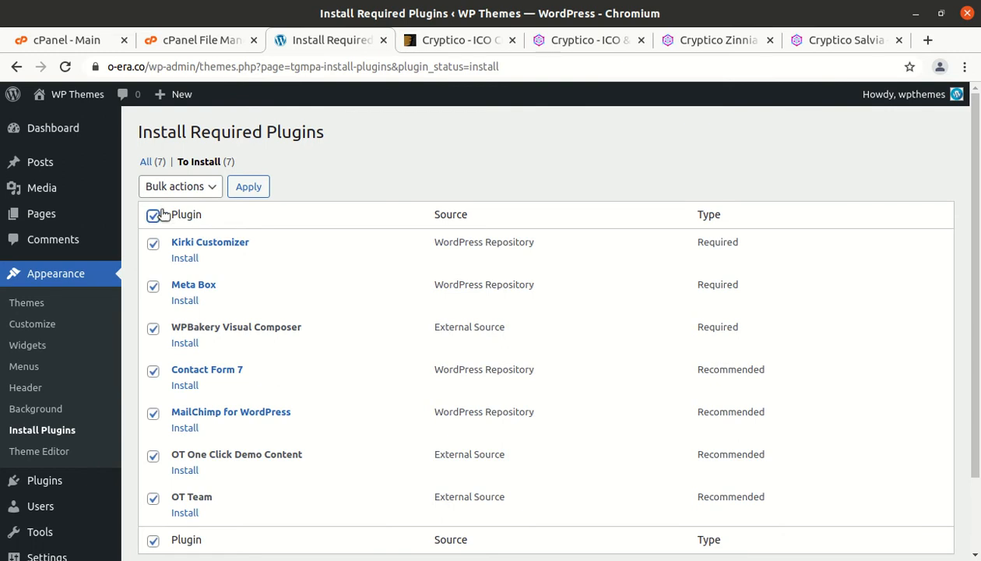
pyautogui.click(210, 190)
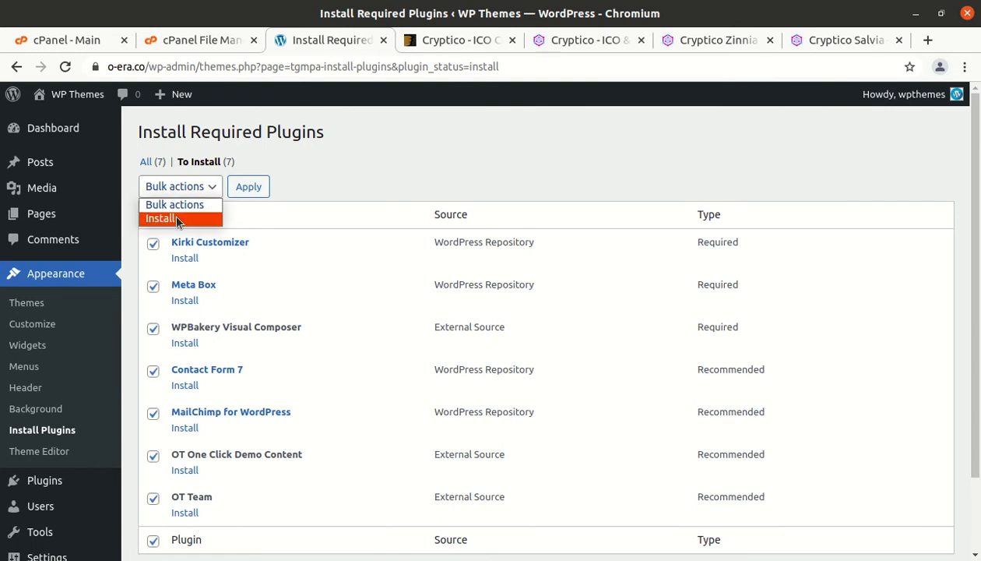
pyautogui.click(187, 218)
pyautogui.click(248, 191)
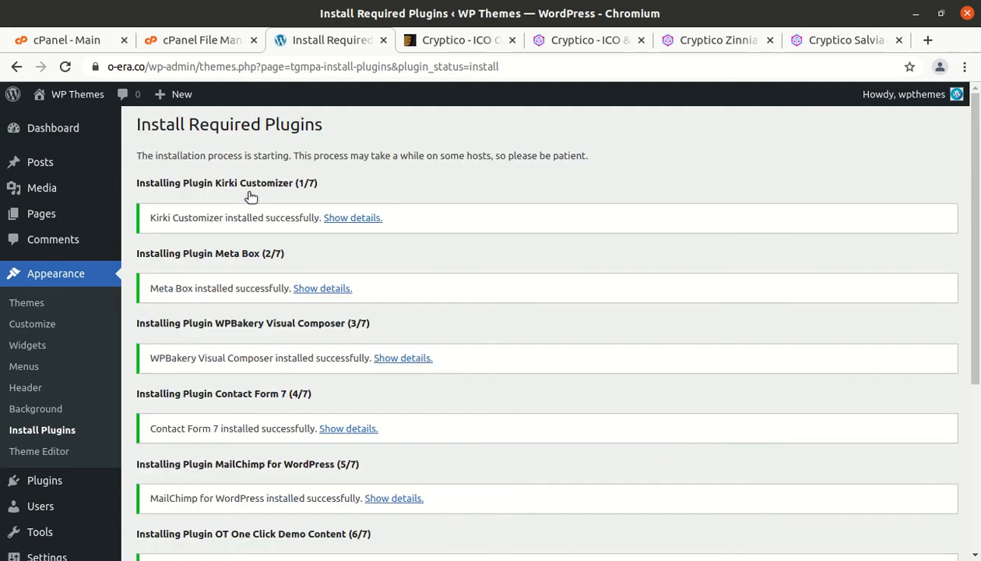
pyautogui.scroll(-5, 319, 199)
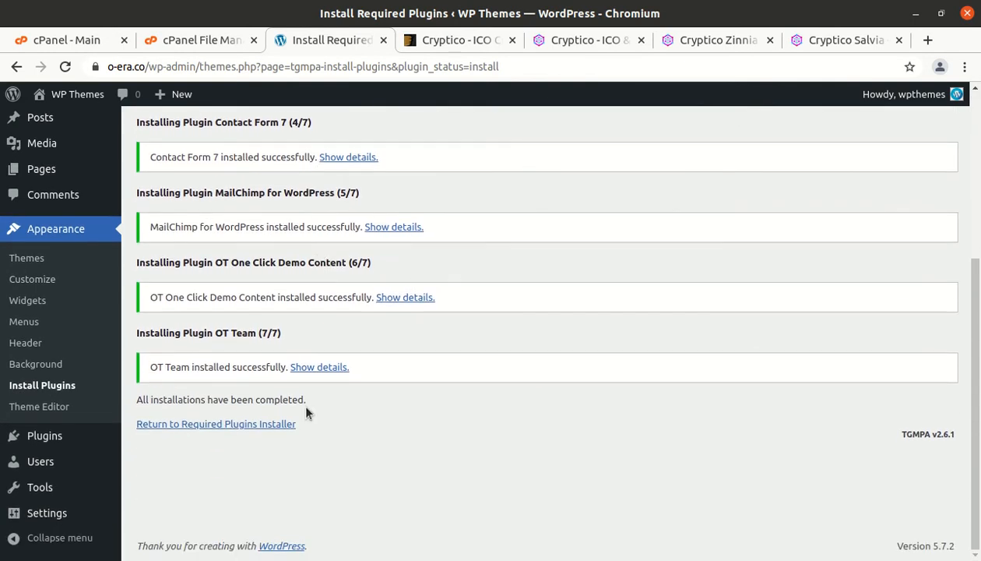
pyautogui.scroll(4, 306, 409)
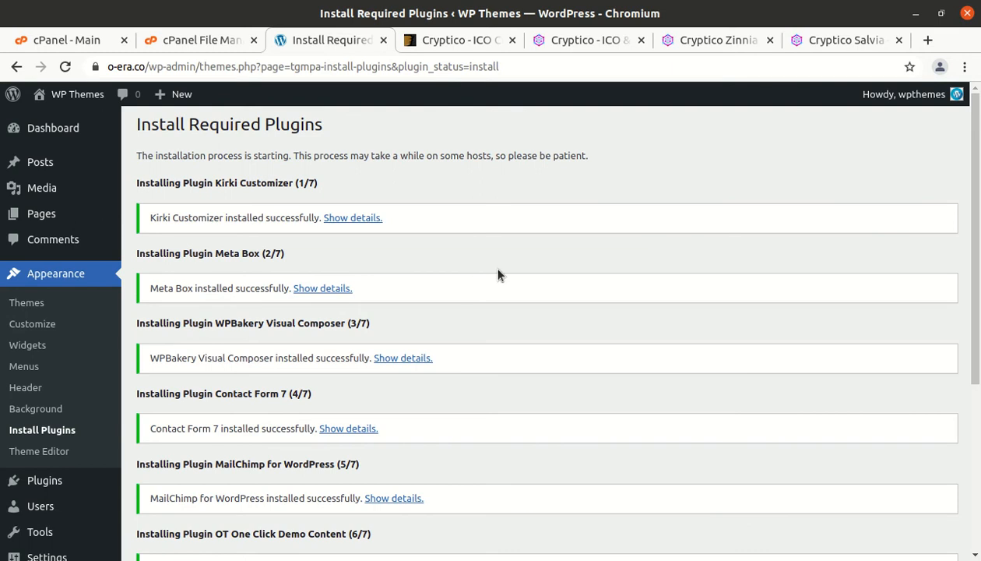
pyautogui.scroll(-3, 532, 265)
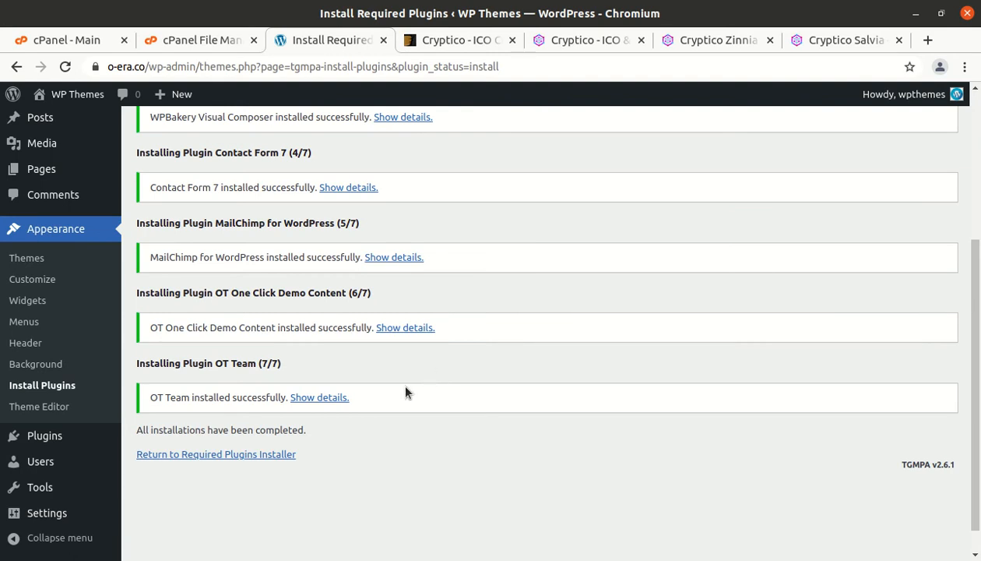
# Return to the required plugins installer and bulk-activate all the newly installed plugins
pyautogui.click(224, 455)
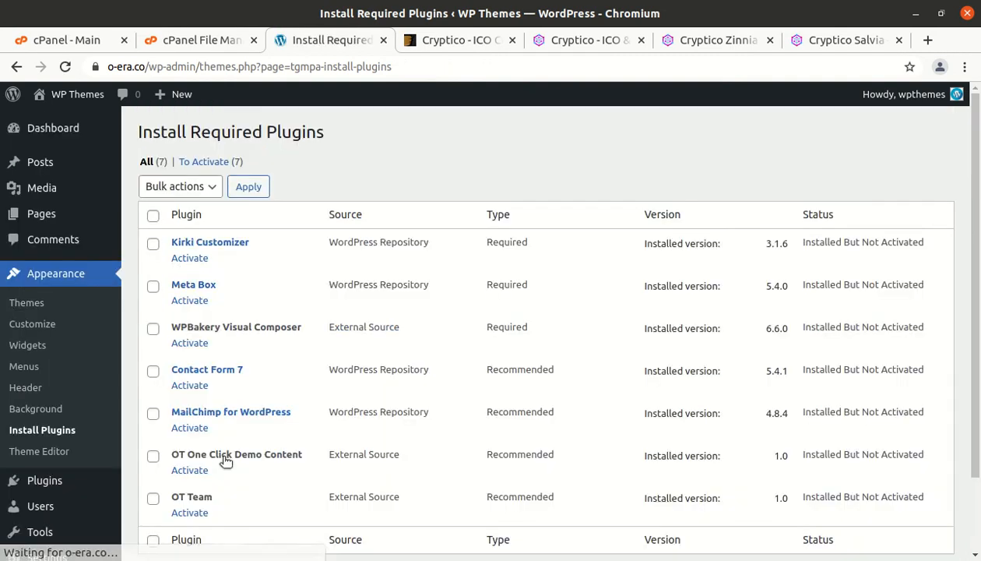
pyautogui.click(154, 217)
pyautogui.click(196, 189)
pyautogui.click(187, 247)
pyautogui.click(248, 189)
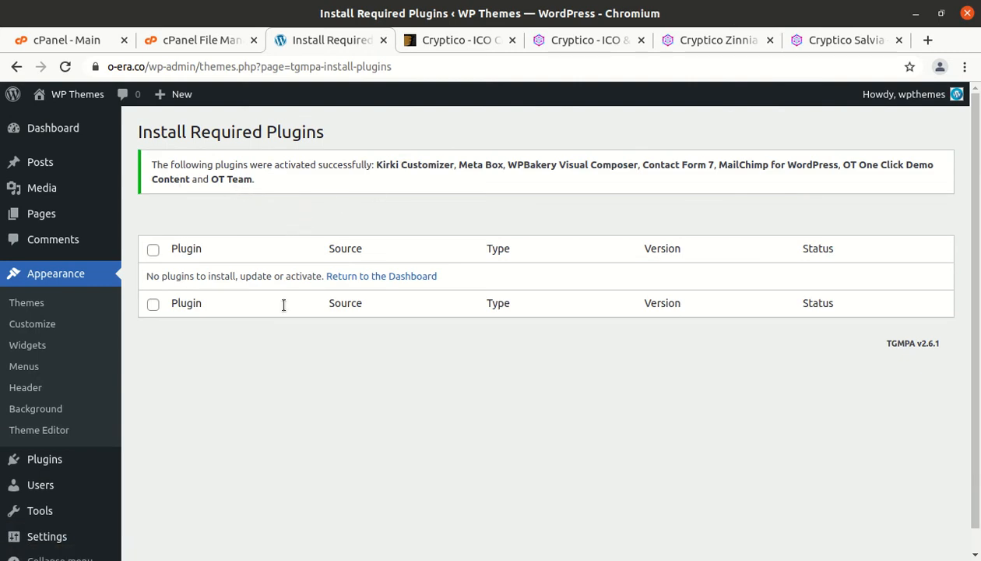
# Go to the WordPress dashboard, open the live site in a separate tab and examine its home page with the new theme
pyautogui.moveTo(80, 195)
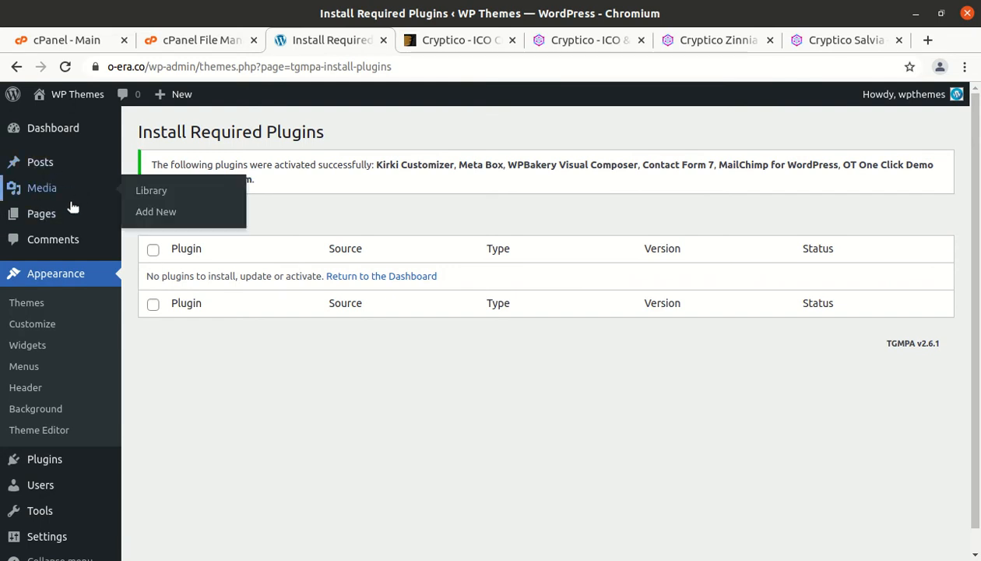
pyautogui.moveTo(49, 130)
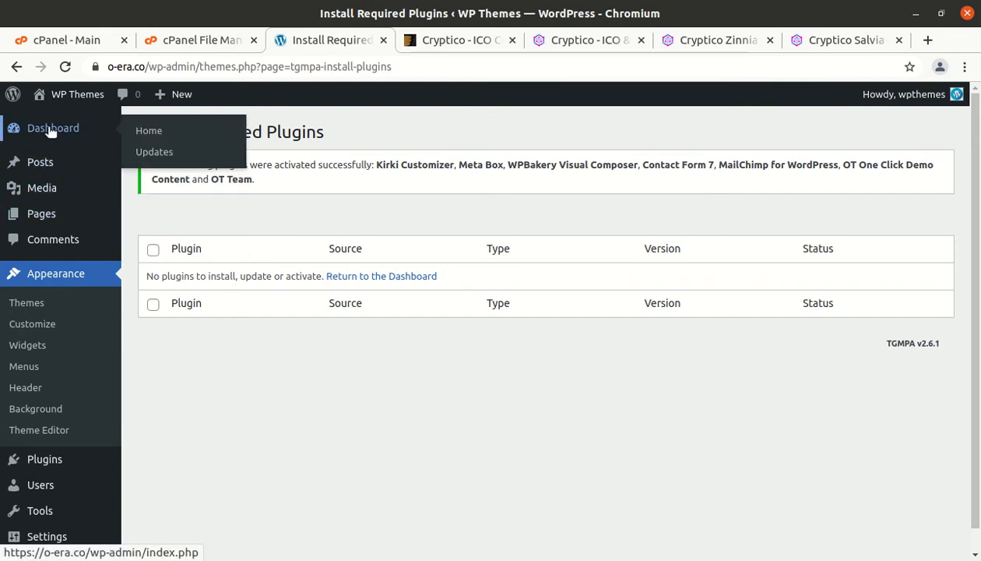
pyautogui.click(49, 130)
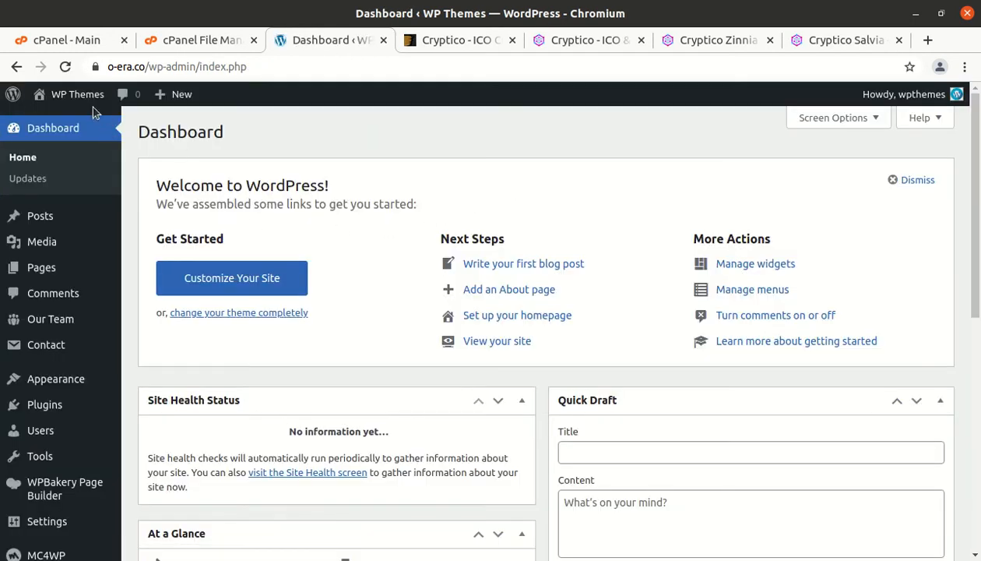
pyautogui.moveTo(76, 97)
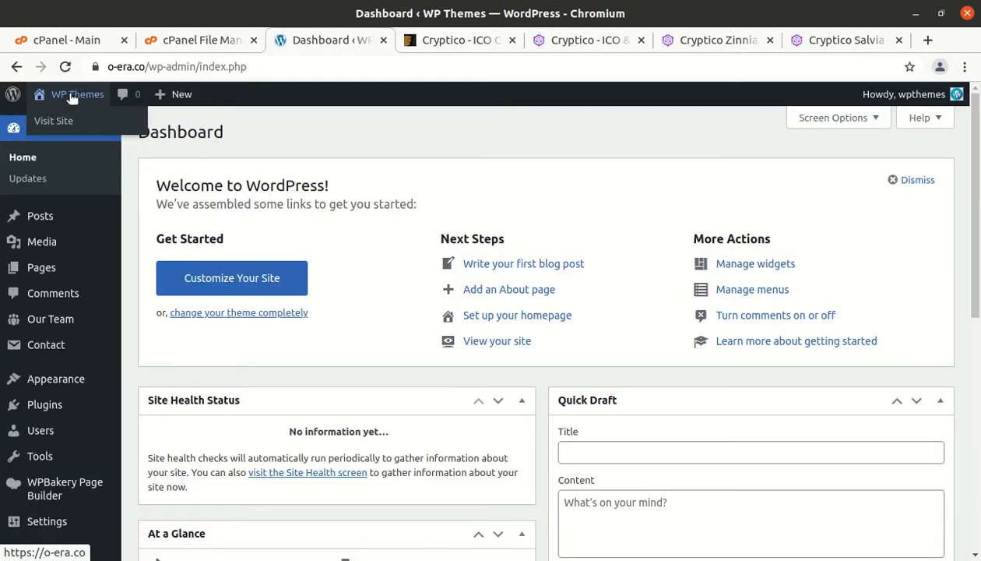
pyautogui.middleClick(56, 125)
pyautogui.click(415, 46)
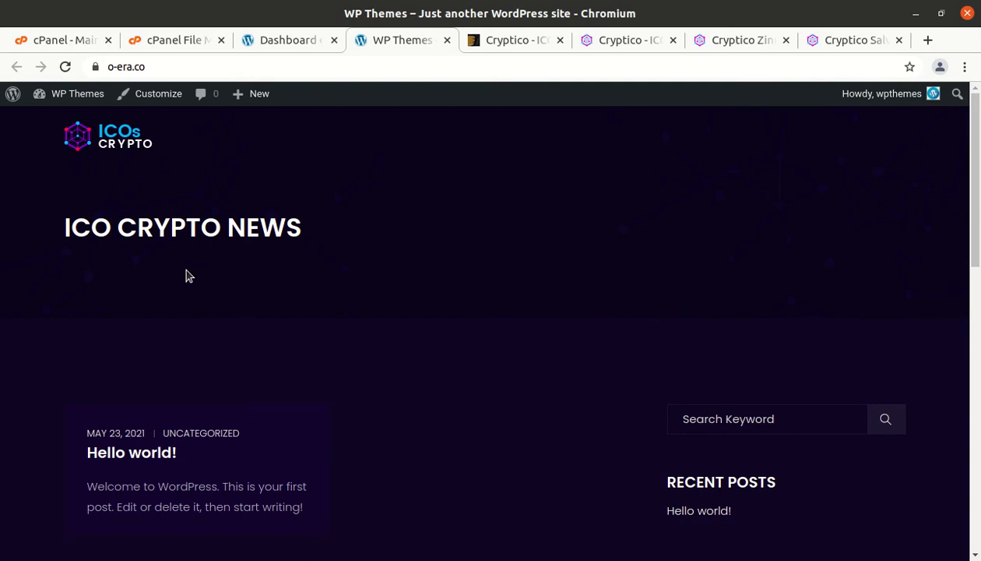
pyautogui.scroll(-3, 226, 248)
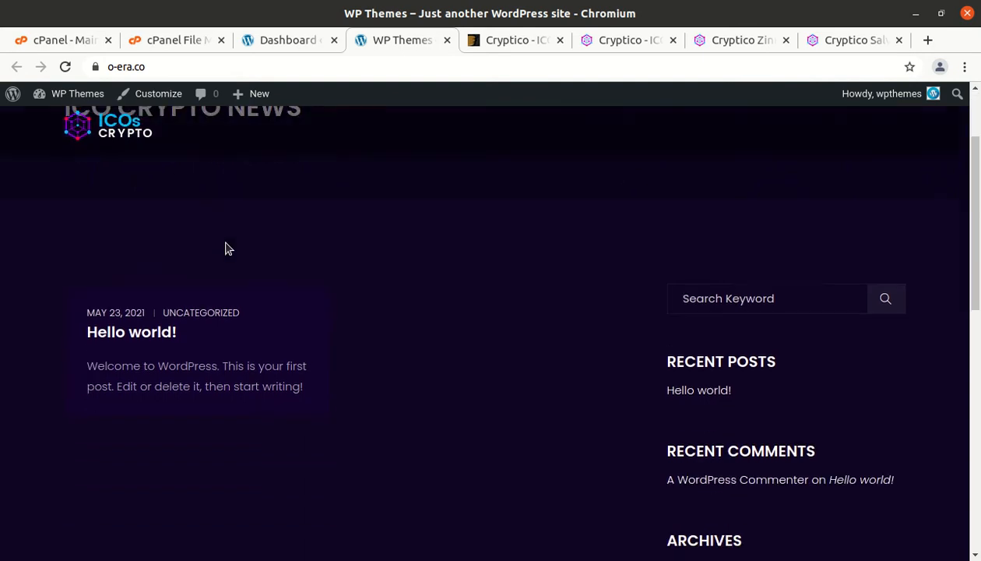
pyautogui.scroll(-15, 226, 247)
pyautogui.scroll(6, 215, 245)
pyautogui.scroll(10, 218, 246)
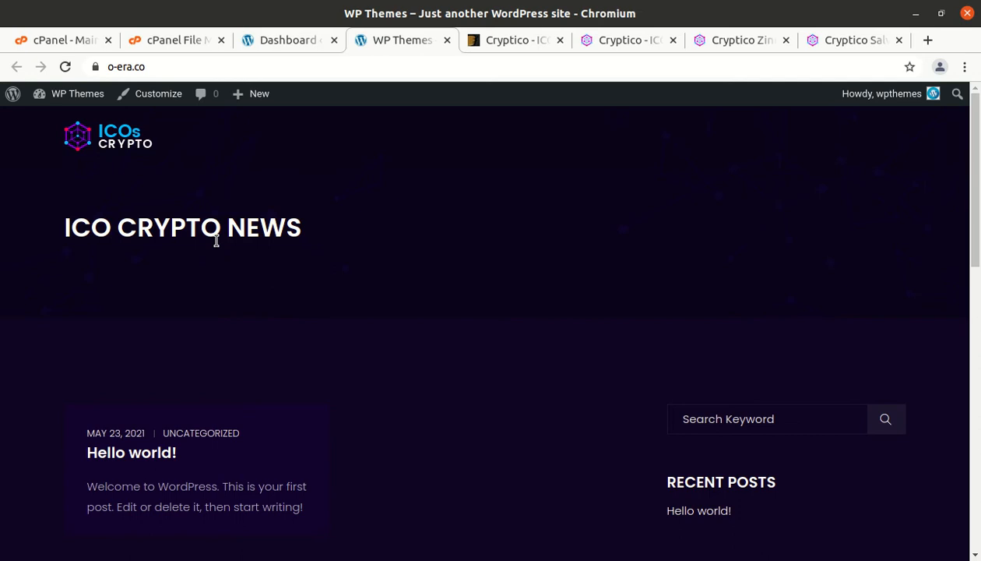
# Switch to the Cryptico preview page and look through its home page demo designs
pyautogui.click(648, 41)
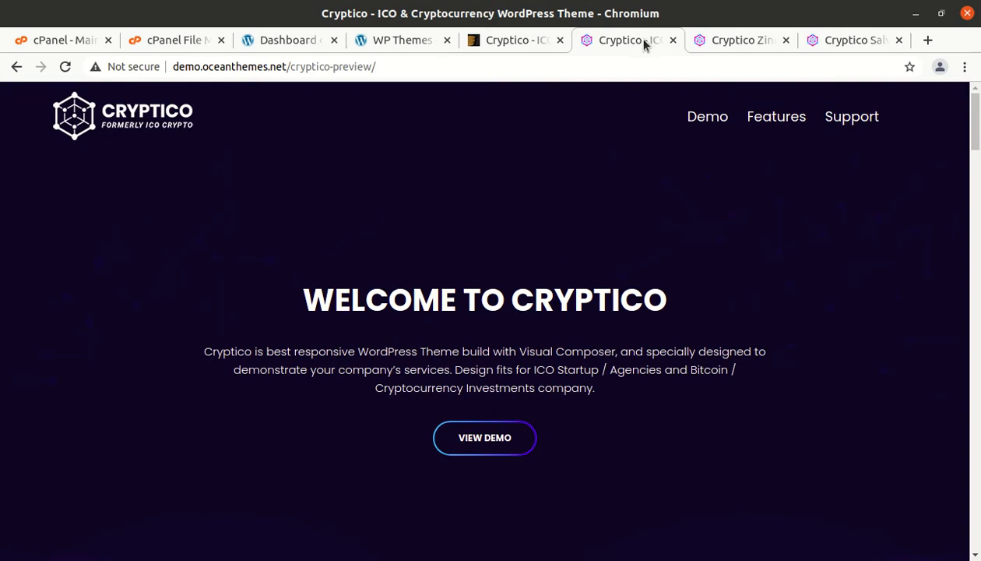
pyautogui.scroll(-10, 422, 335)
pyautogui.scroll(-3, 489, 345)
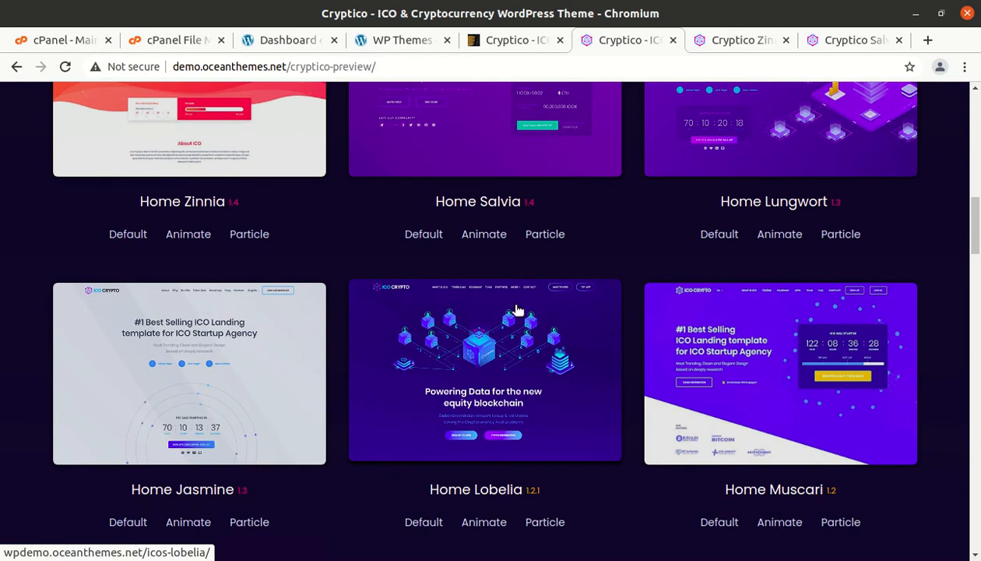
# Return to the WordPress dashboard and open the theme's Import Demo Data page
pyautogui.scroll(-5, 479, 355)
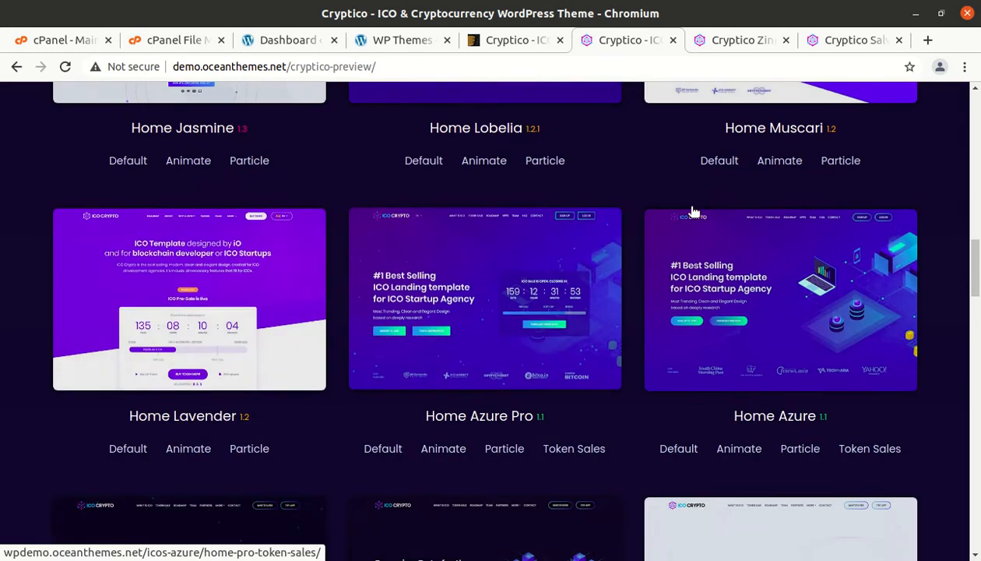
pyautogui.click(295, 40)
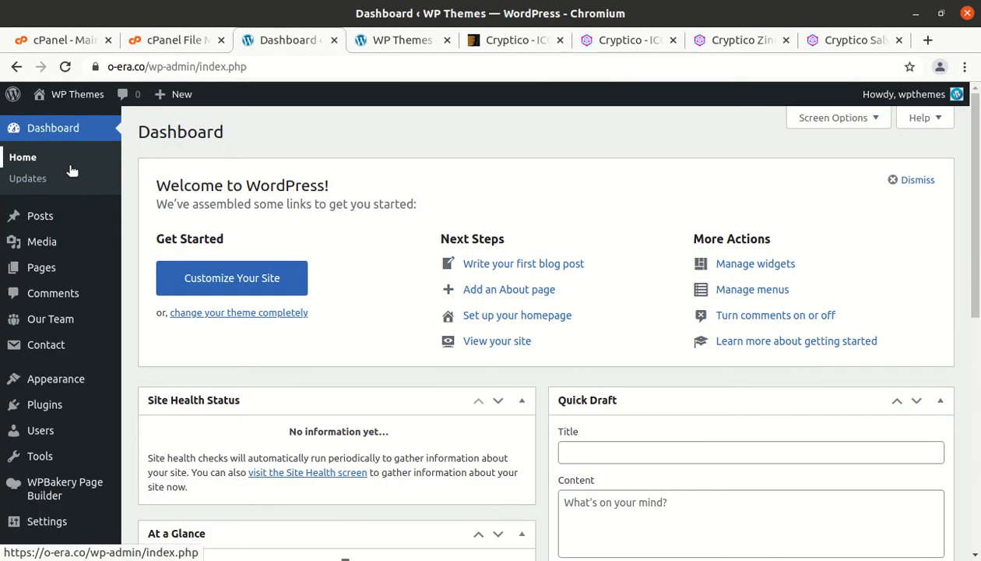
pyautogui.scroll(-2, 71, 170)
pyautogui.moveTo(72, 341)
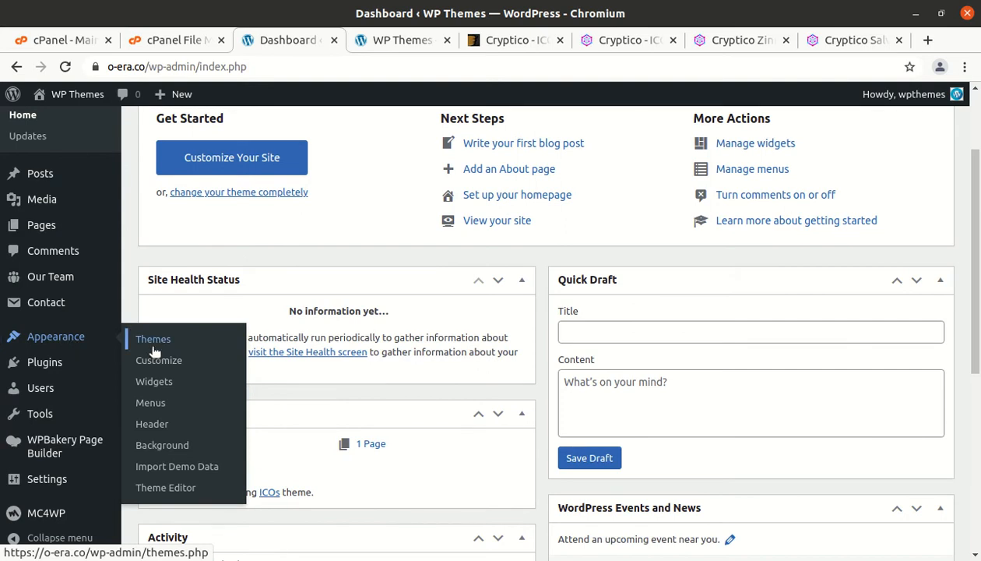
pyautogui.click(177, 468)
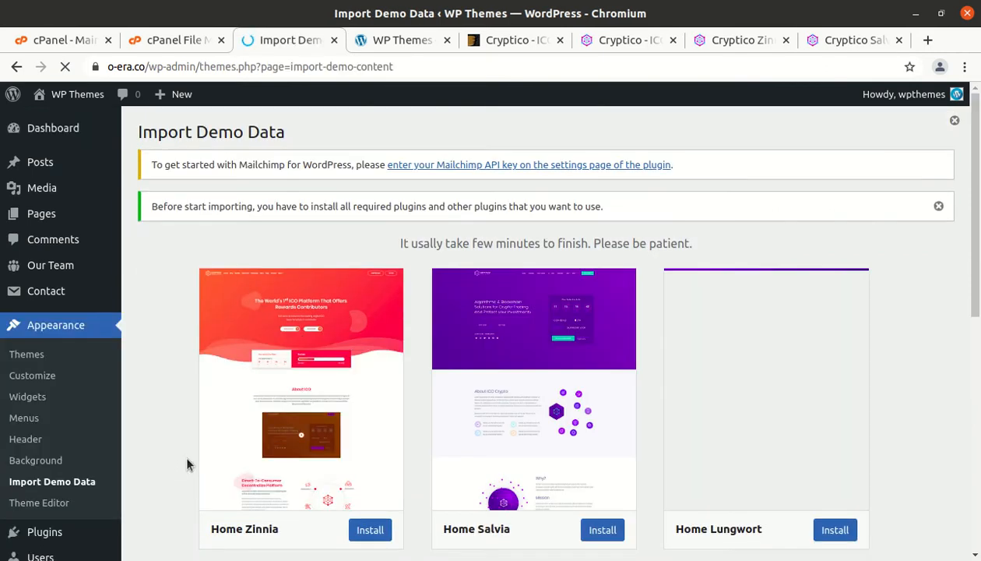
# Look through the available demos and install the Home Zinnia demo content
pyautogui.scroll(-3, 596, 386)
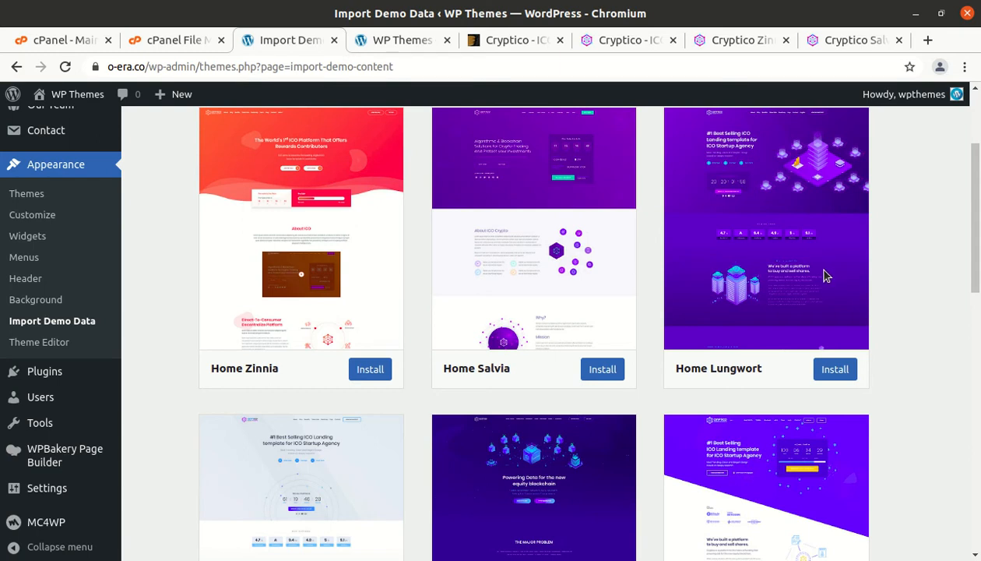
pyautogui.scroll(-3, 328, 281)
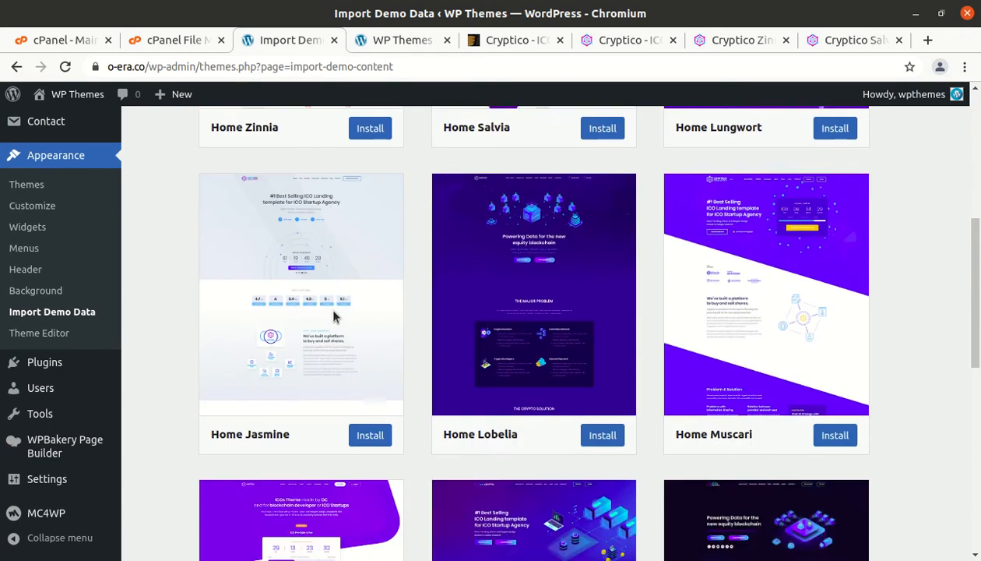
pyautogui.scroll(-7, 334, 315)
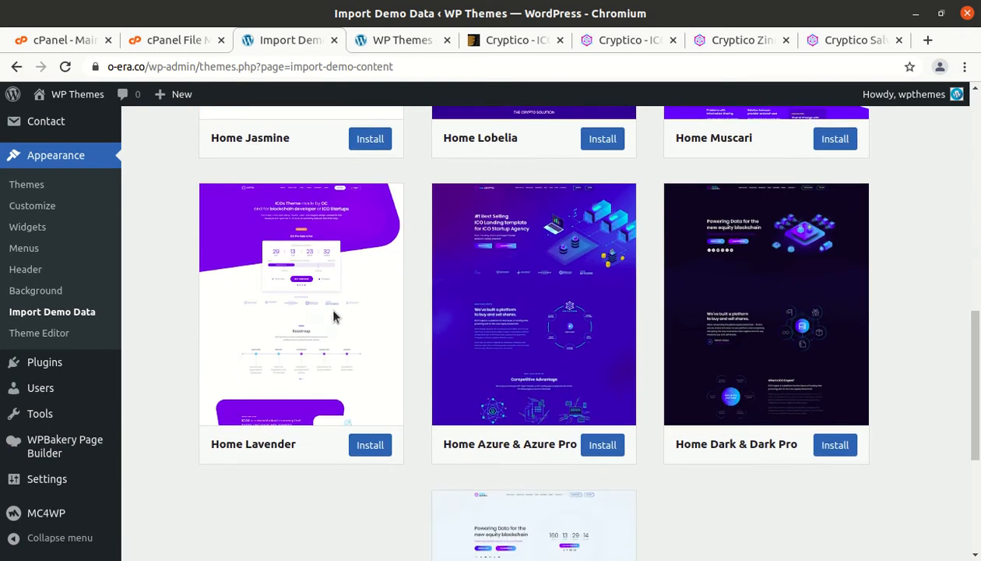
pyautogui.scroll(10, 333, 315)
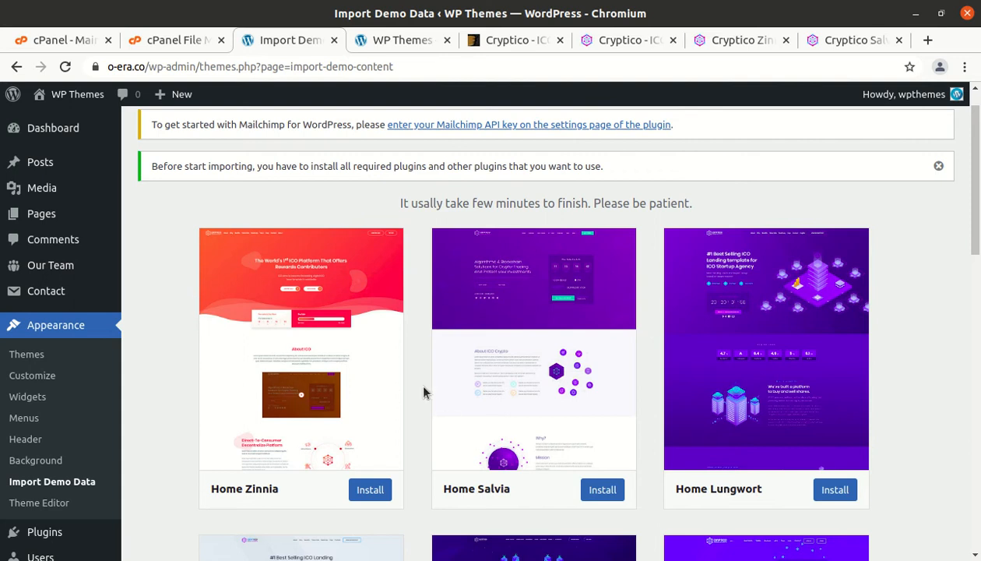
pyautogui.scroll(-3, 423, 392)
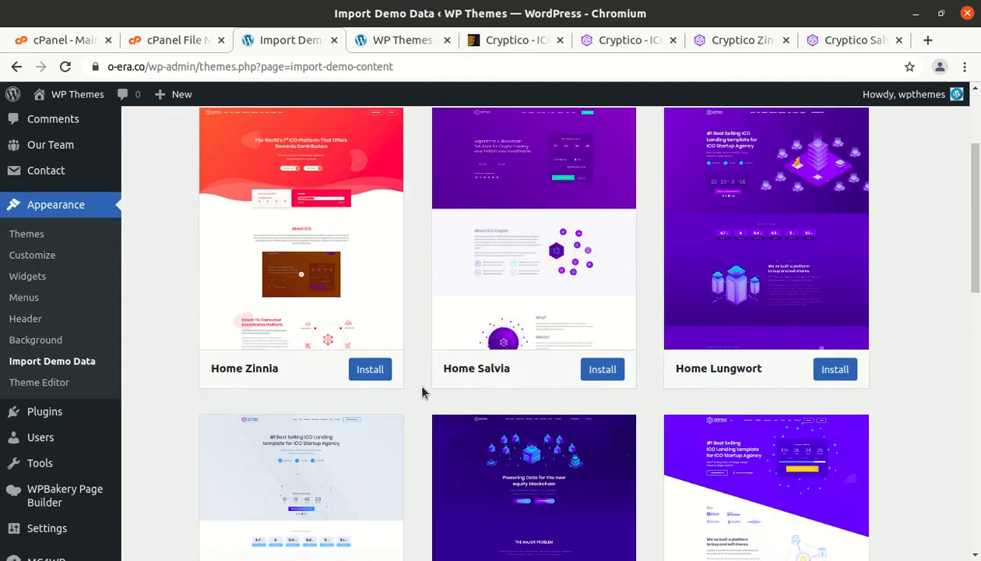
pyautogui.click(366, 373)
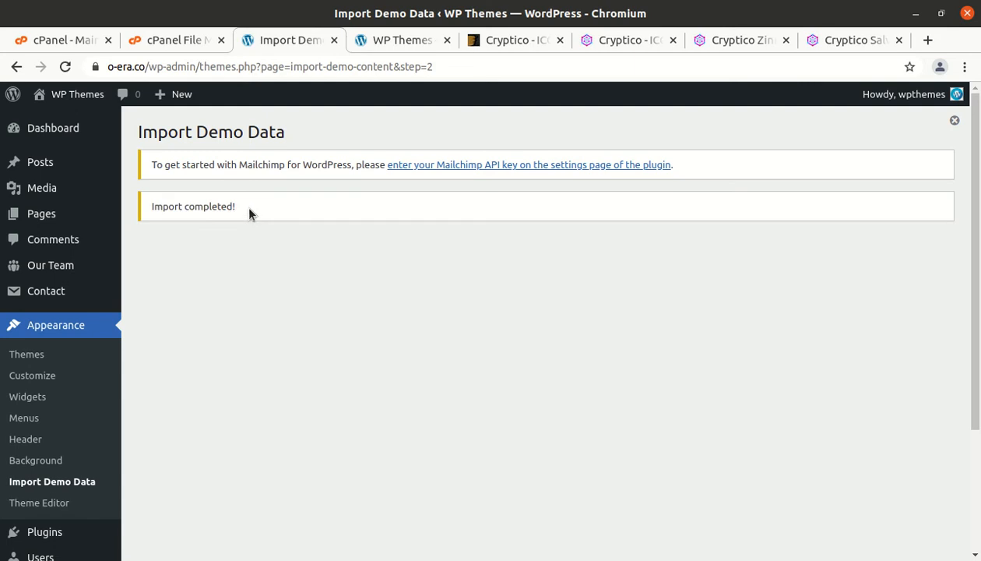
pyautogui.moveTo(241, 210); pyautogui.dragTo(150, 211)
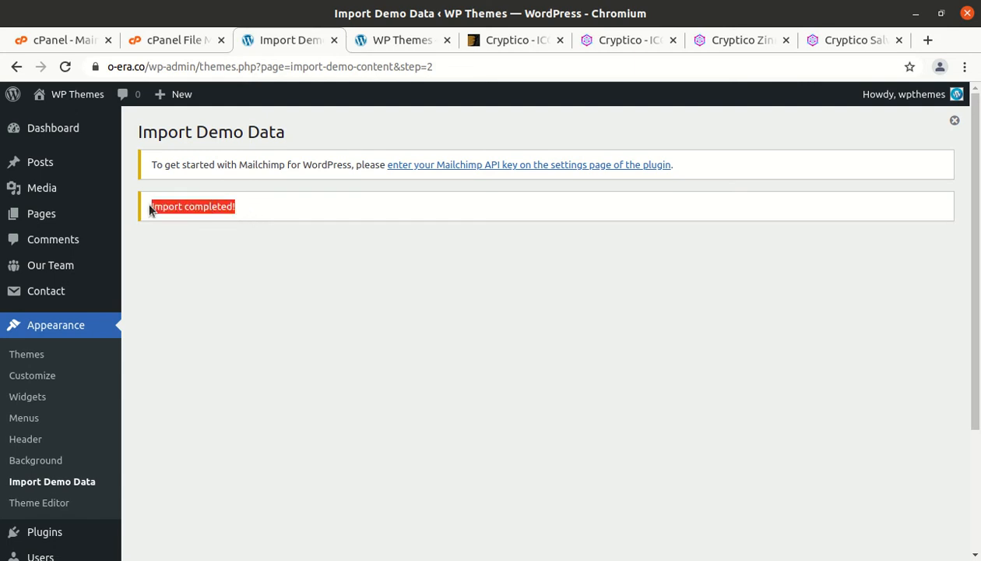
pyautogui.click(219, 233)
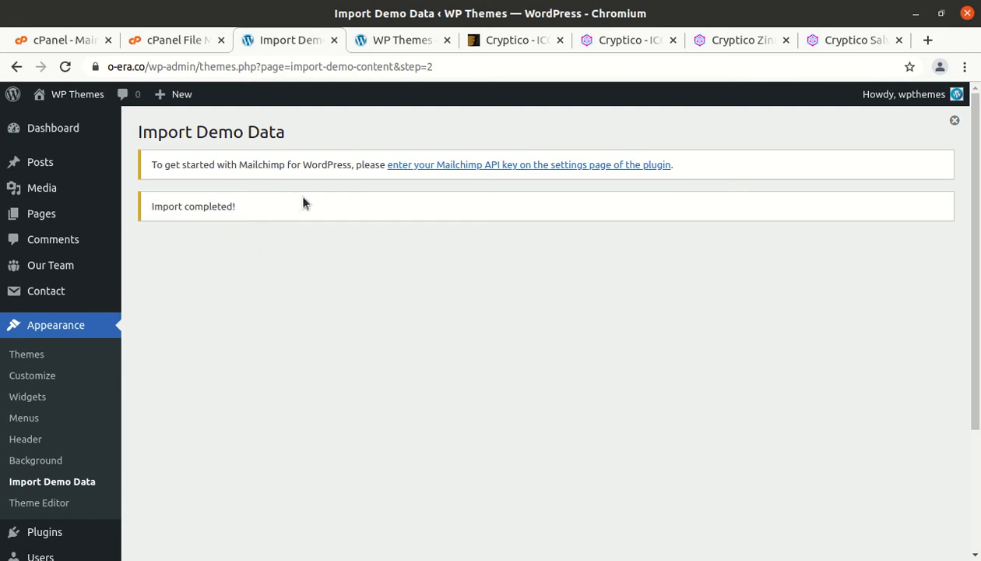
# Reload the live site and examine its imported home page, from the opening banner through the token, roadmap and team sections to the FAQ heading
pyautogui.click(387, 38)
pyautogui.click(65, 66)
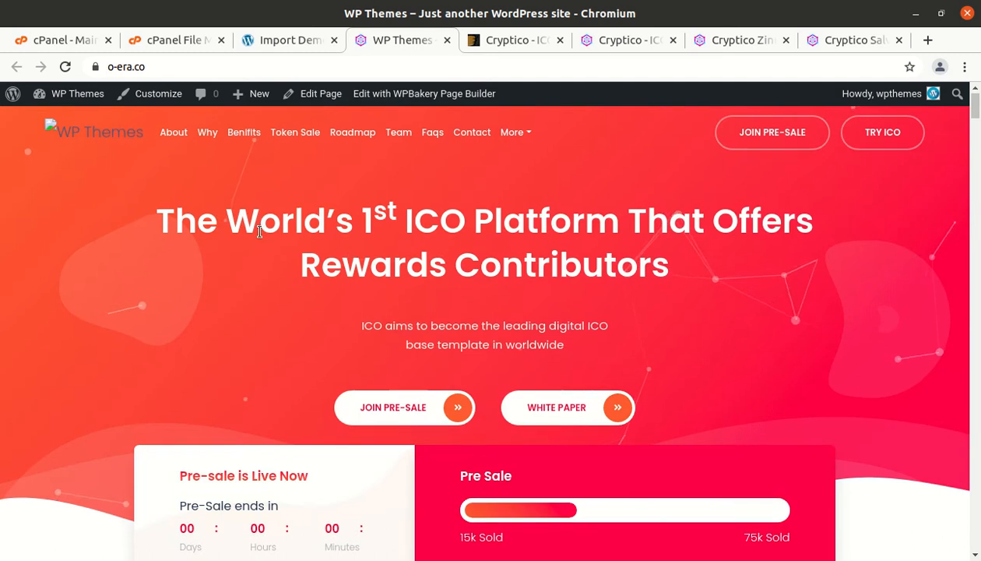
pyautogui.scroll(-1, 257, 235)
pyautogui.scroll(-2, 247, 235)
pyautogui.scroll(-6, 248, 236)
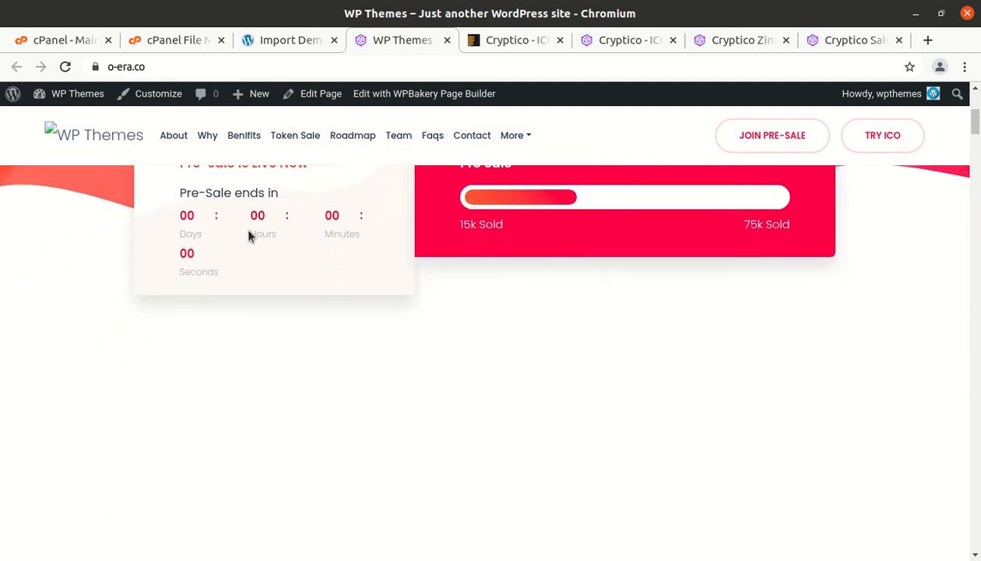
pyautogui.scroll(-4, 248, 235)
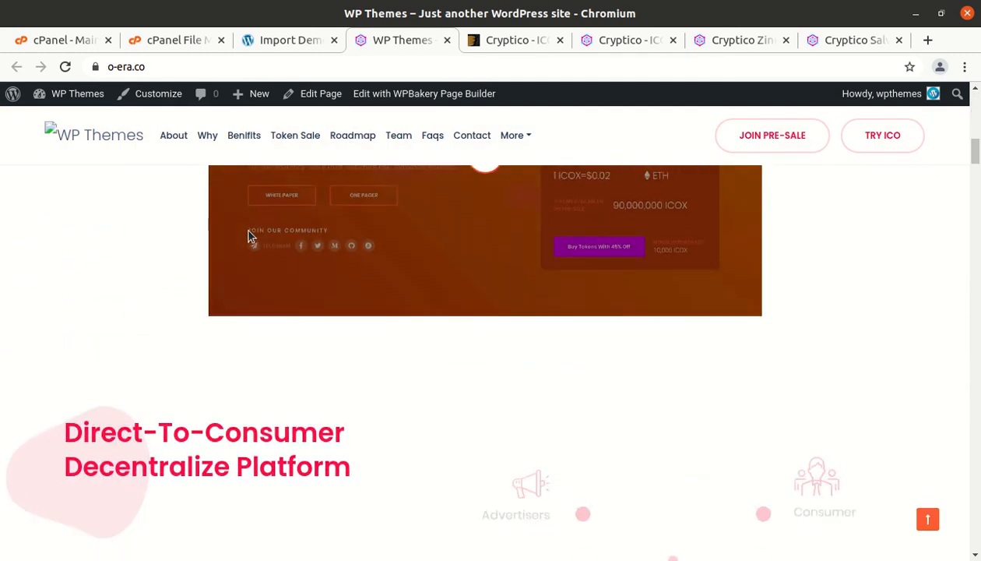
pyautogui.scroll(-3, 218, 201)
pyautogui.scroll(-10, 221, 206)
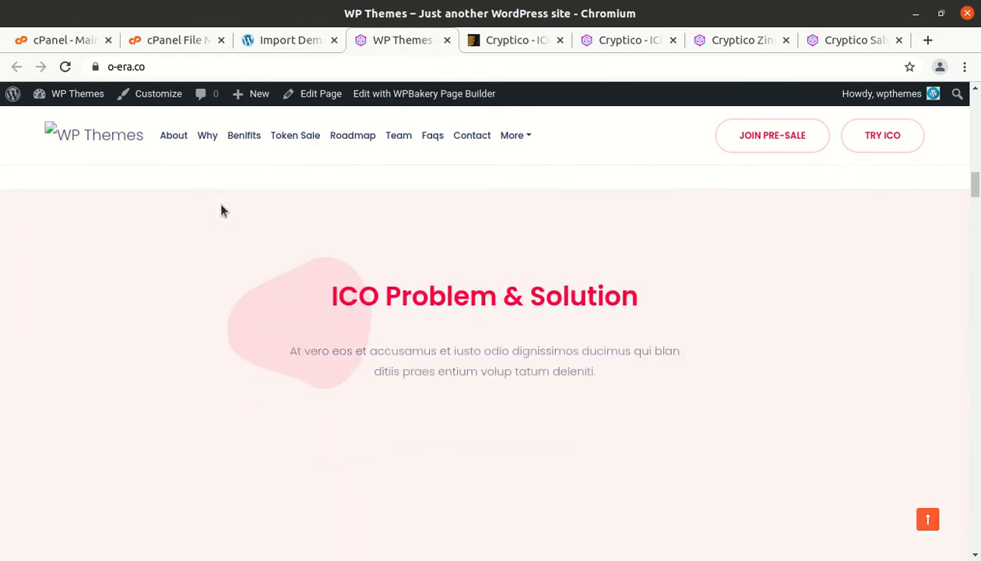
pyautogui.scroll(-5, 220, 209)
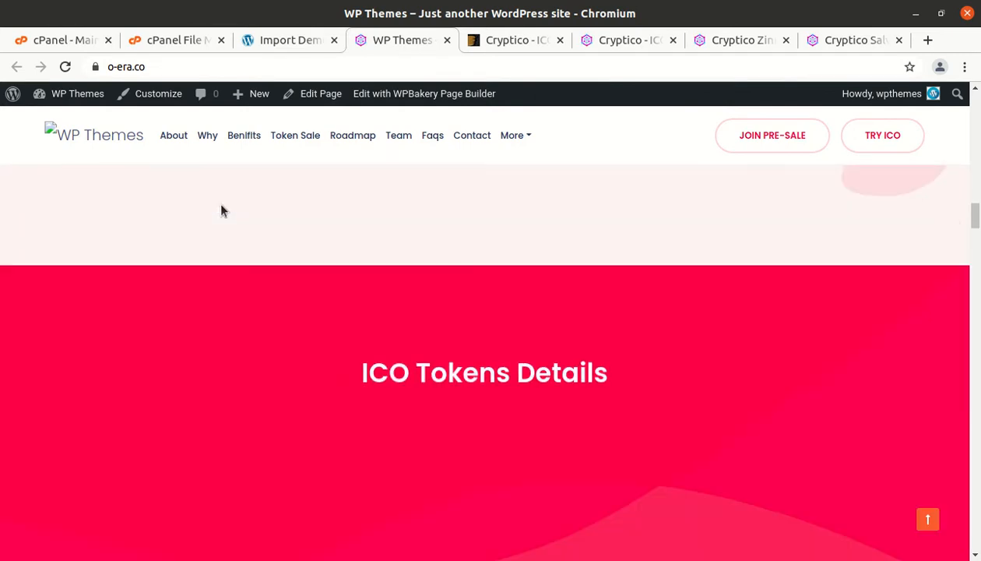
pyautogui.scroll(-3, 221, 209)
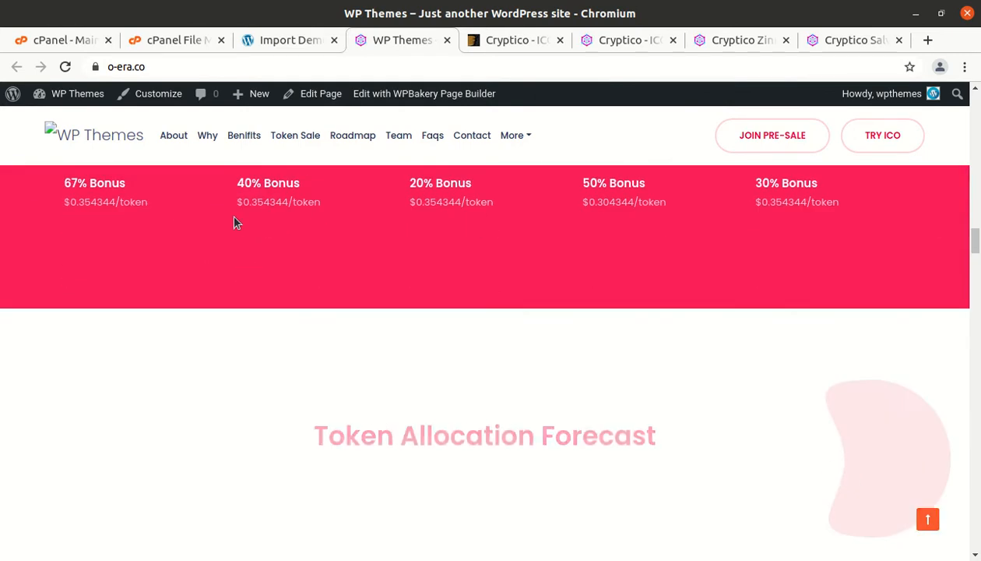
pyautogui.scroll(-2, 249, 271)
pyautogui.scroll(-8, 249, 271)
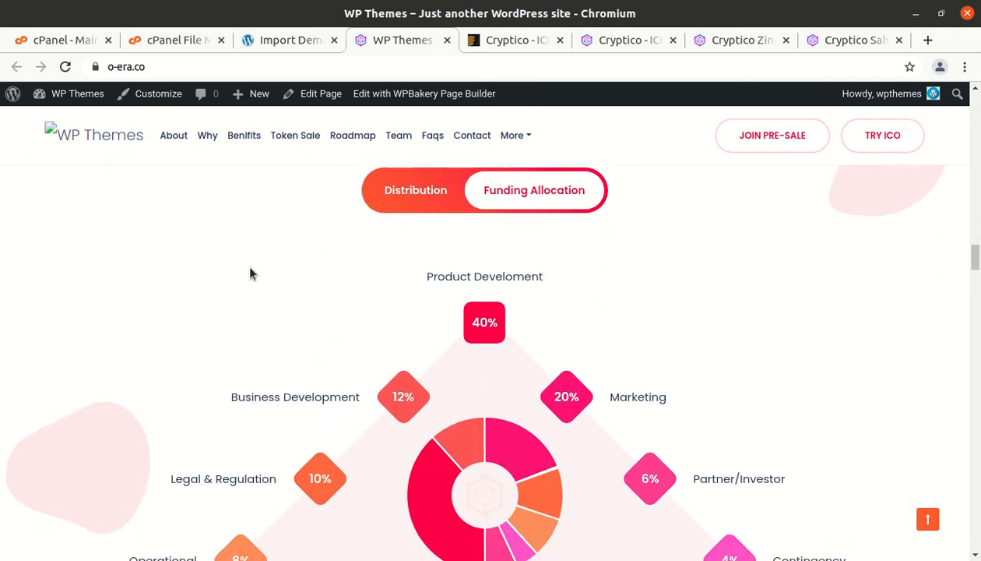
pyautogui.scroll(-1, 249, 273)
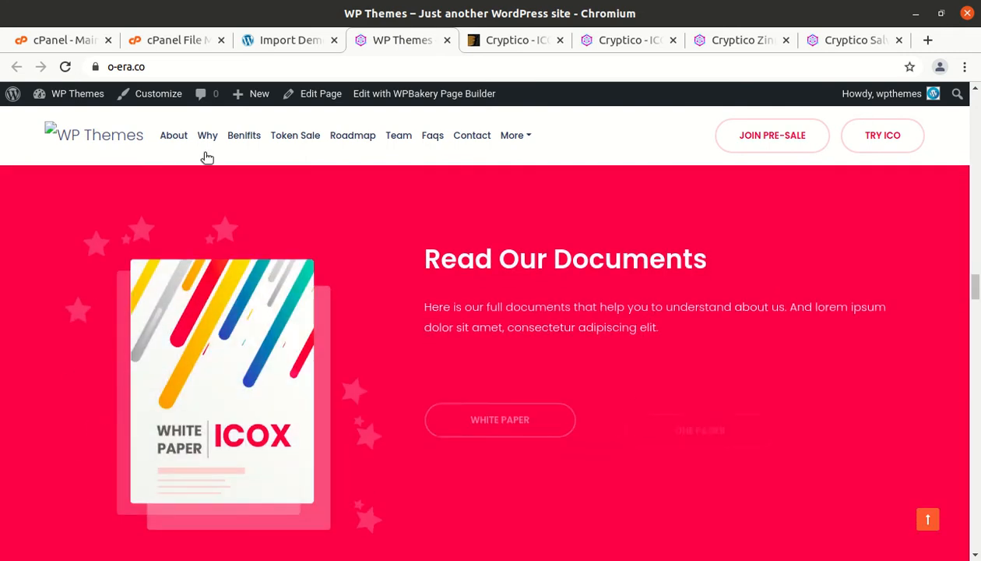
pyautogui.scroll(-2, 396, 272)
pyautogui.scroll(-10, 396, 271)
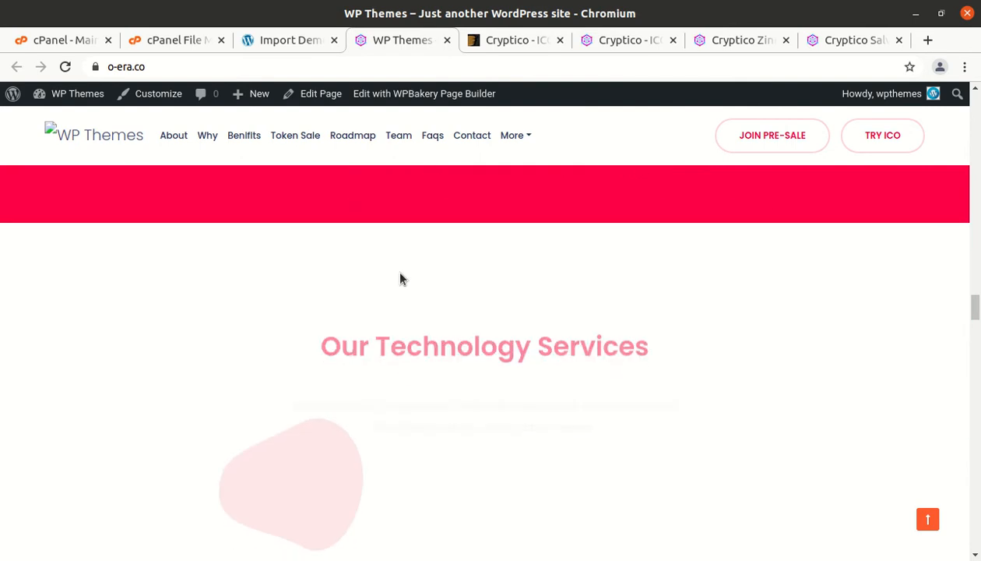
pyautogui.scroll(-6, 401, 278)
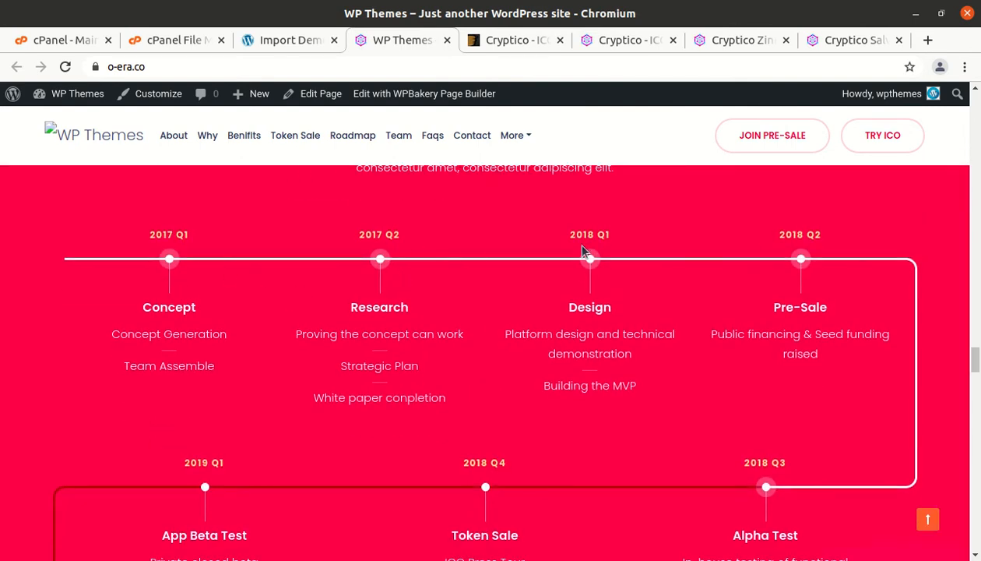
pyautogui.scroll(-4, 875, 259)
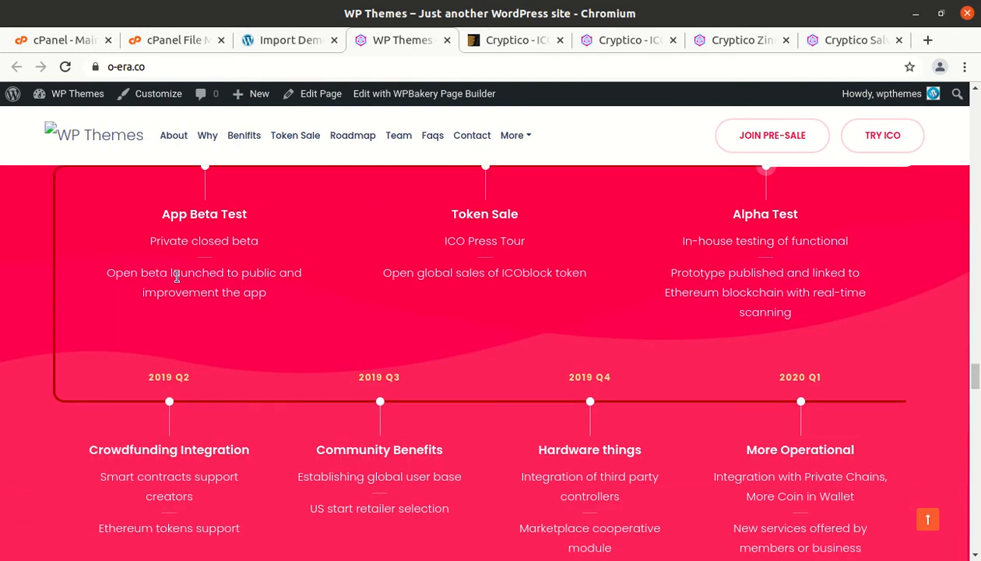
pyautogui.scroll(-4, 693, 392)
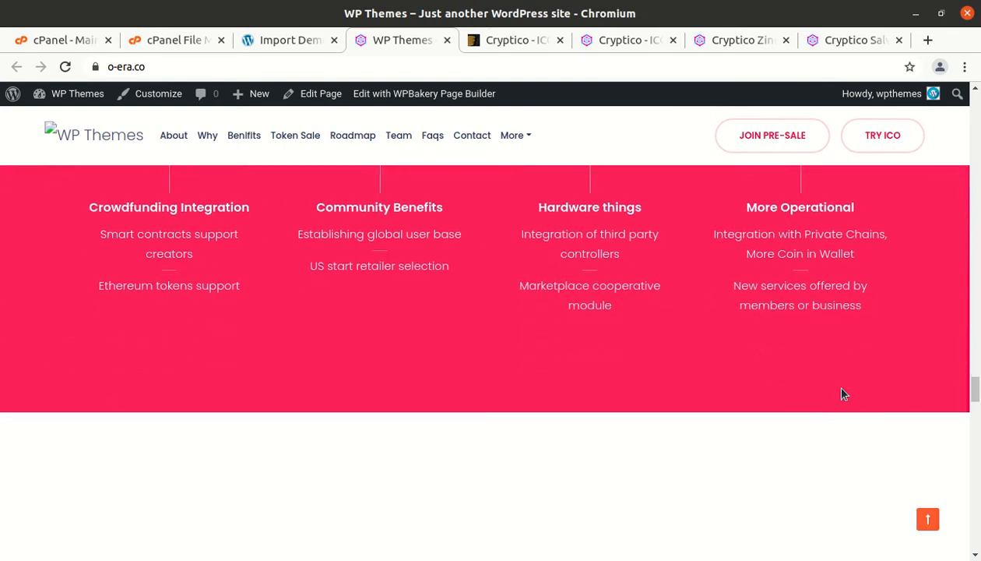
pyautogui.scroll(-3, 257, 373)
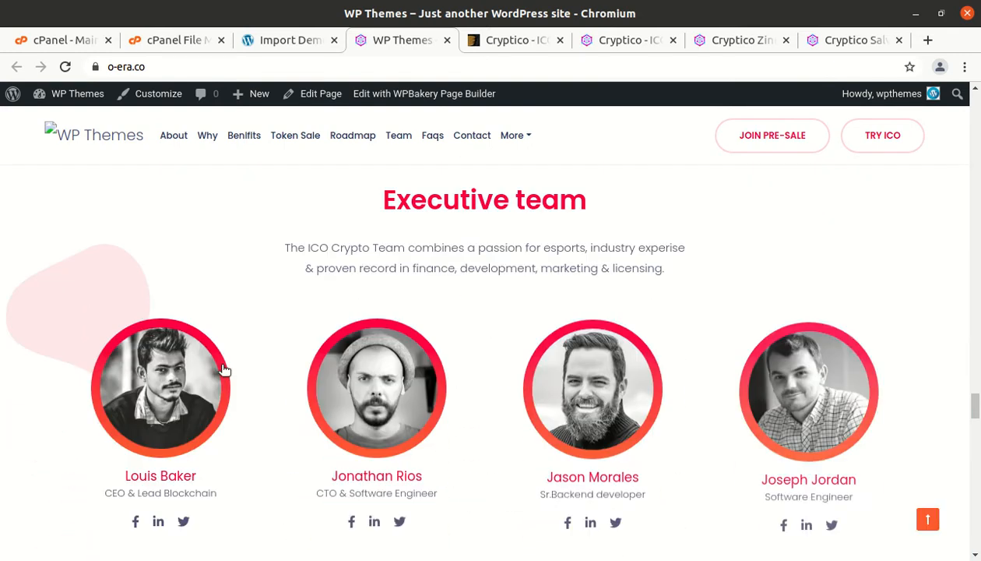
pyautogui.scroll(-1, 704, 365)
pyautogui.scroll(-4, 440, 401)
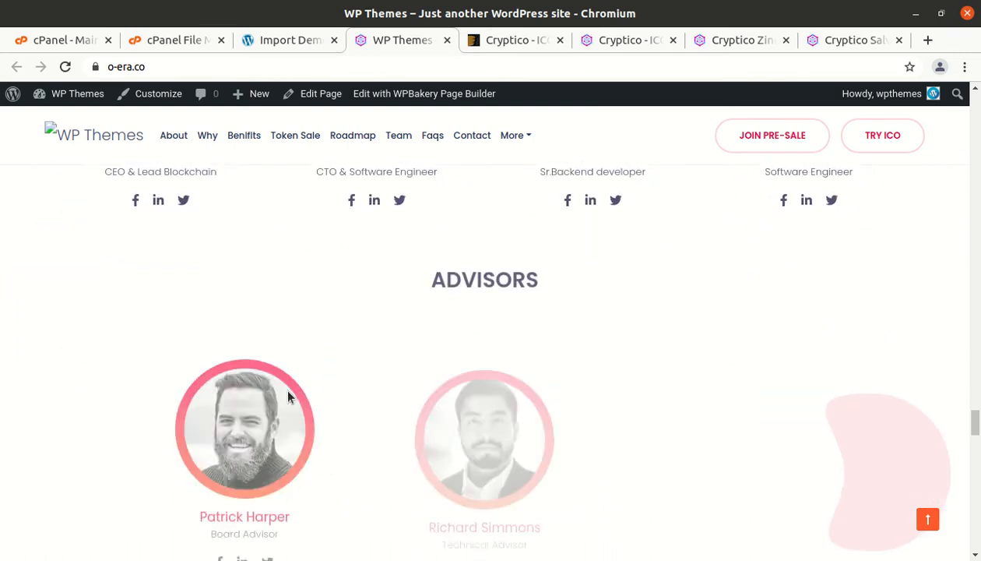
pyautogui.scroll(-2, 284, 397)
pyautogui.scroll(-6, 284, 397)
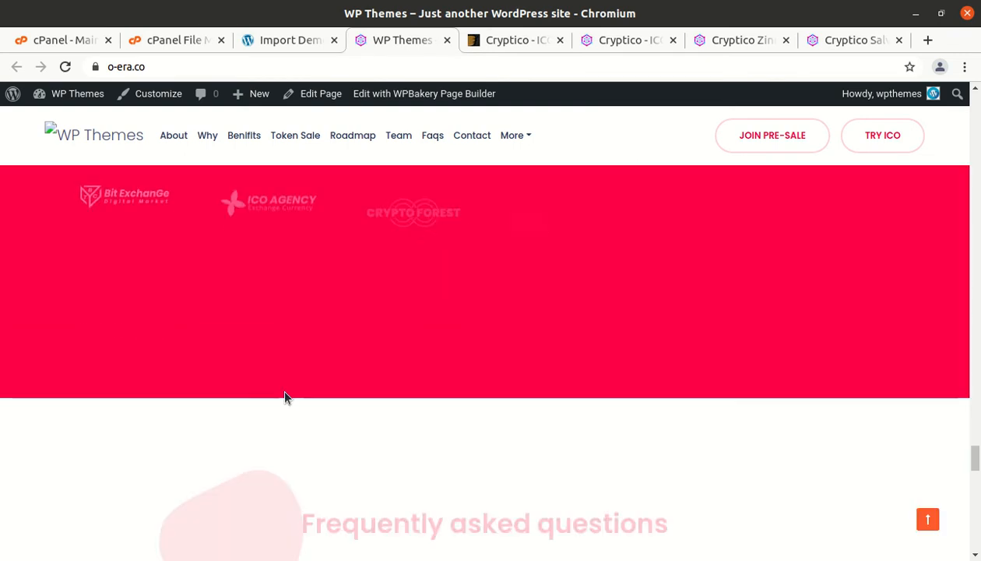
# Check the home page's navigation links from About through Contact and view the page footer
pyautogui.scroll(1, 284, 397)
pyautogui.scroll(3, 284, 397)
pyautogui.click(174, 137)
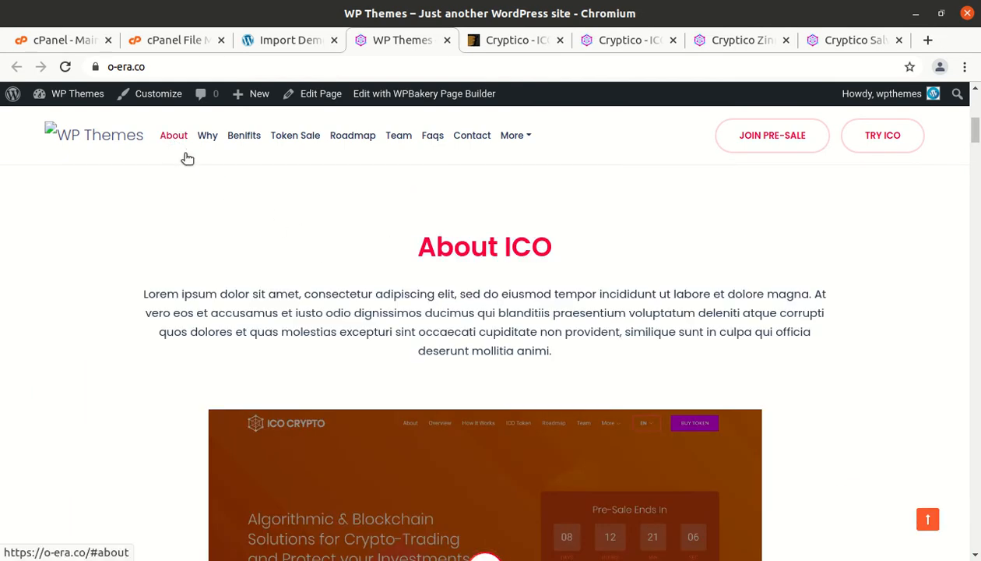
pyautogui.click(208, 136)
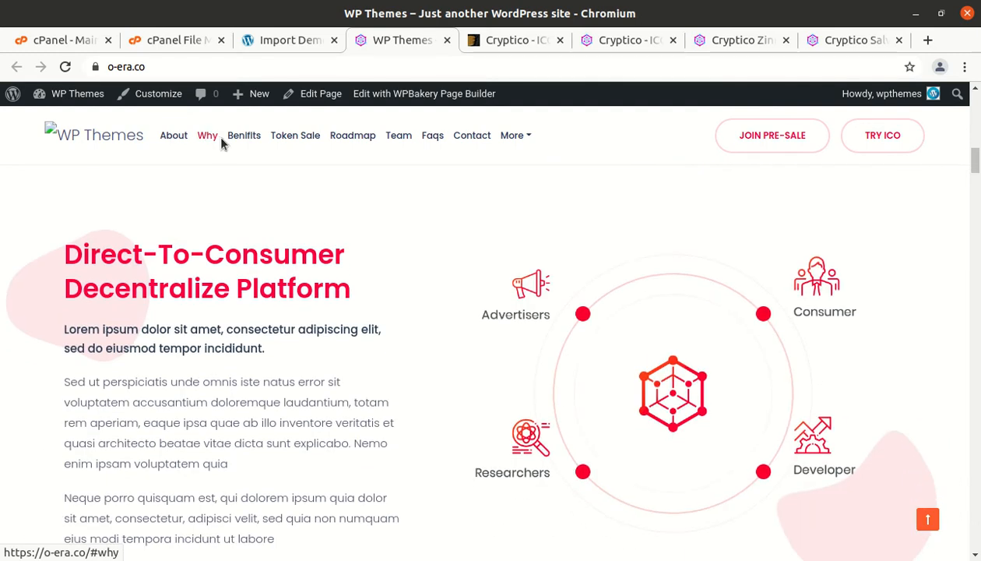
pyautogui.click(245, 136)
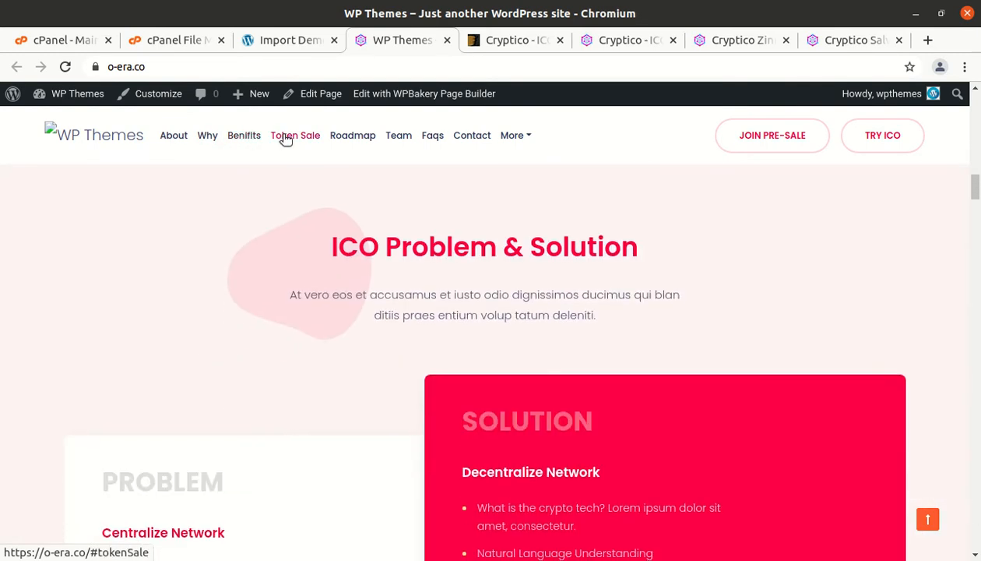
pyautogui.click(286, 138)
pyautogui.click(355, 140)
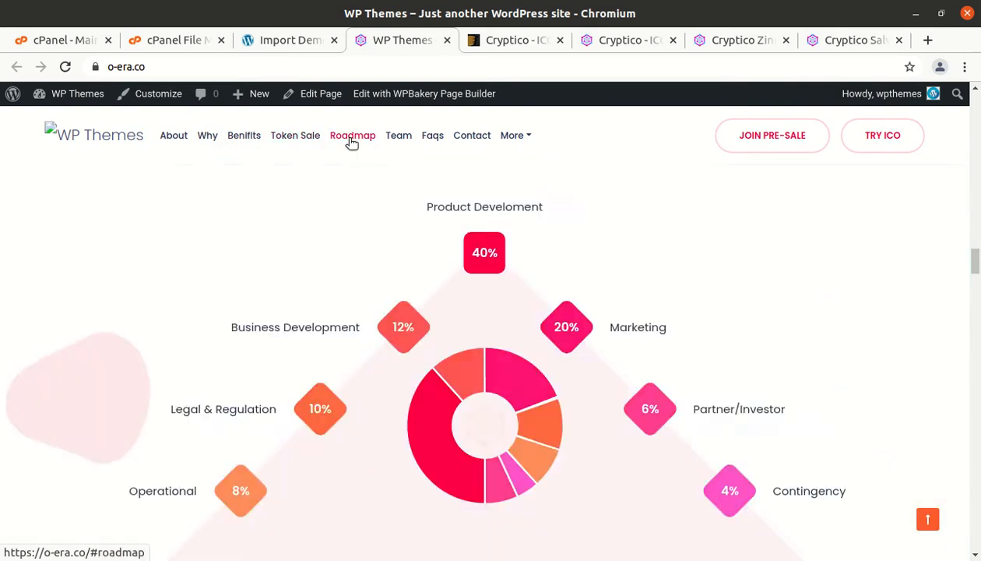
pyautogui.click(402, 138)
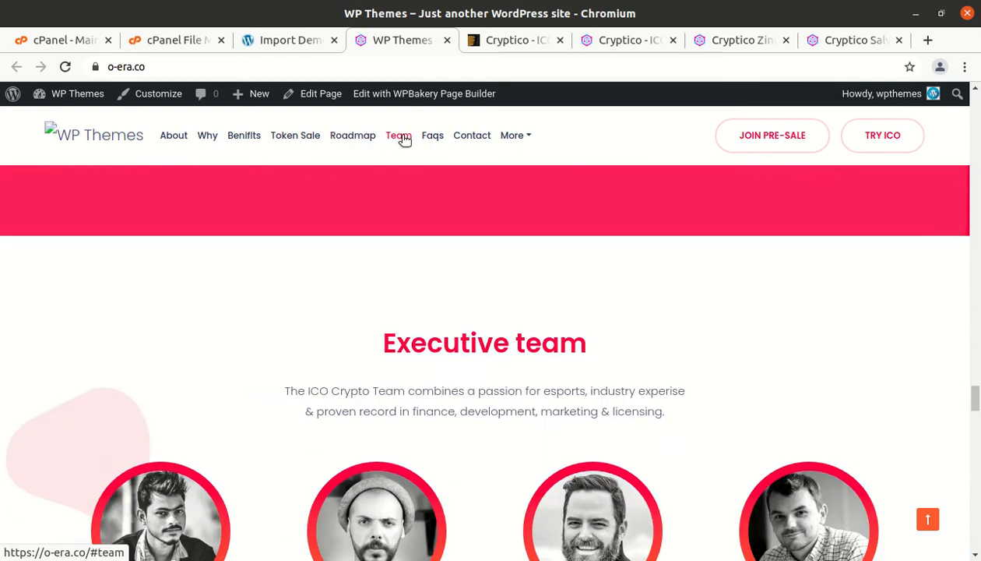
pyautogui.click(431, 138)
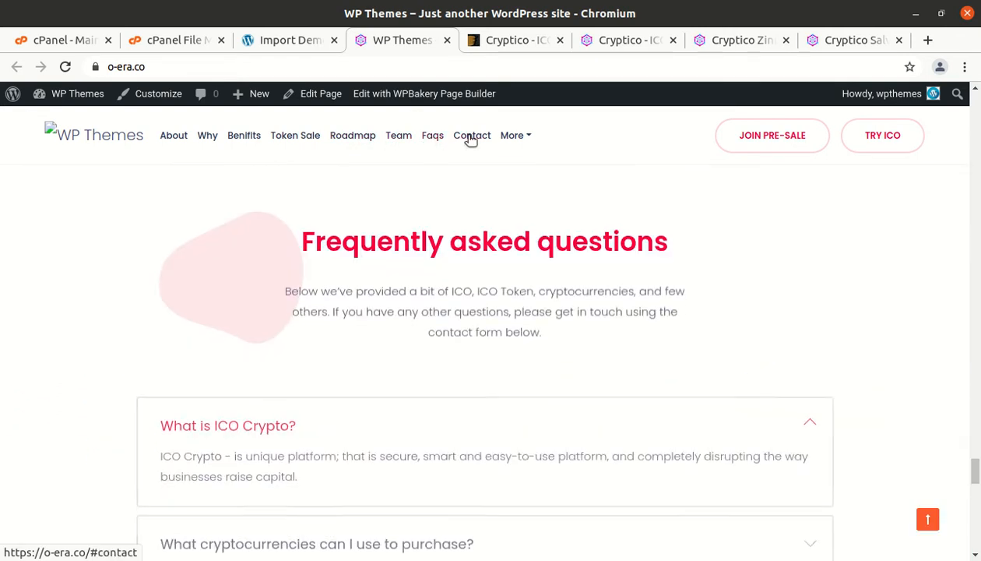
pyautogui.click(471, 138)
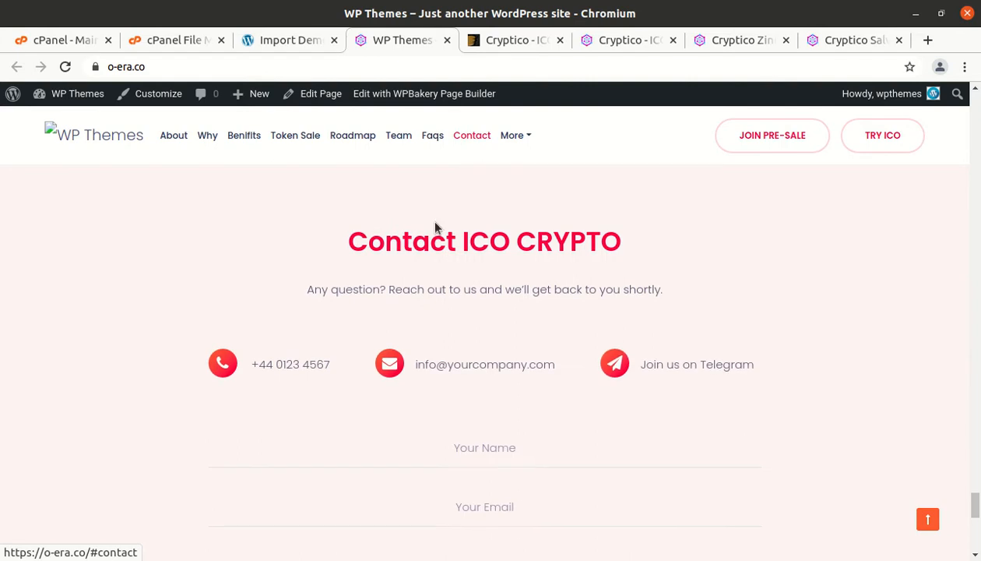
pyautogui.scroll(-8, 345, 354)
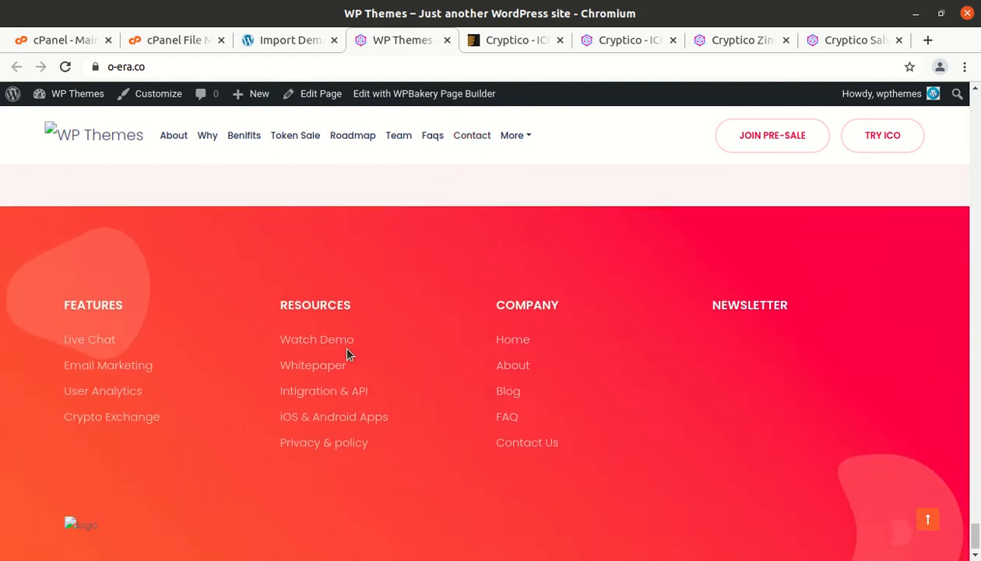
# Review the live home page from the footer back up through the FAQ, partner, roadmap and token sections to the intro video
pyautogui.scroll(10, 347, 354)
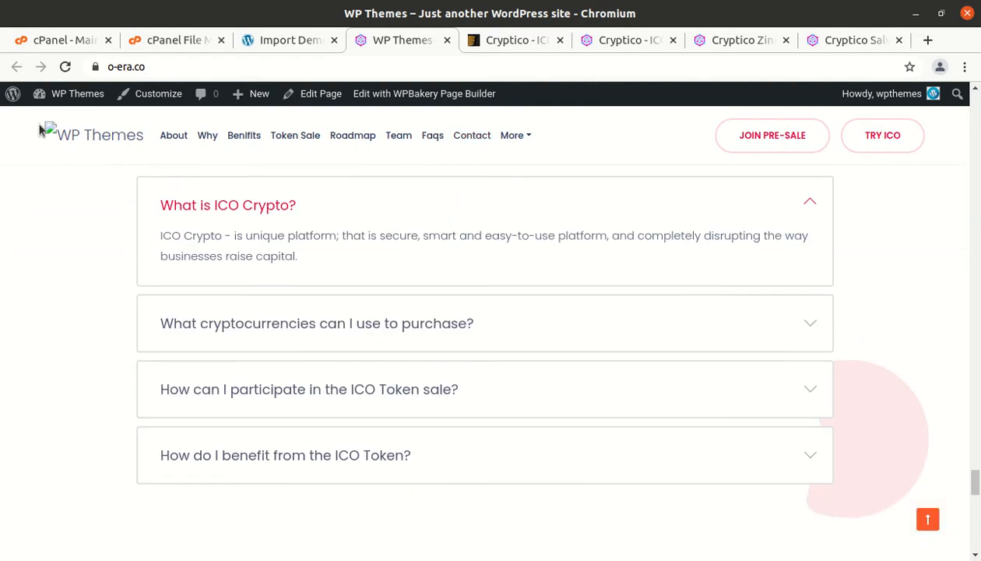
pyautogui.scroll(10, 239, 257)
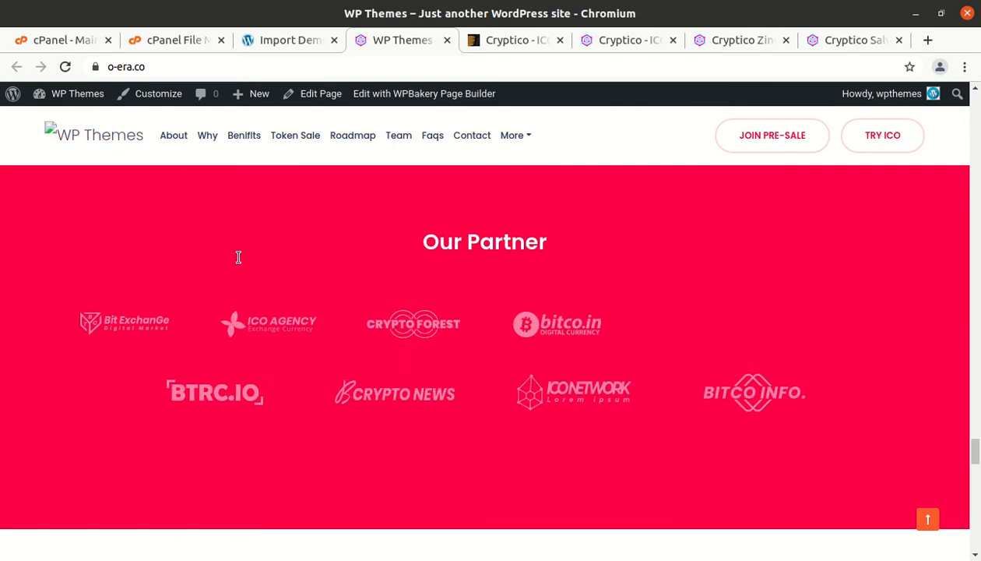
pyautogui.scroll(12, 239, 257)
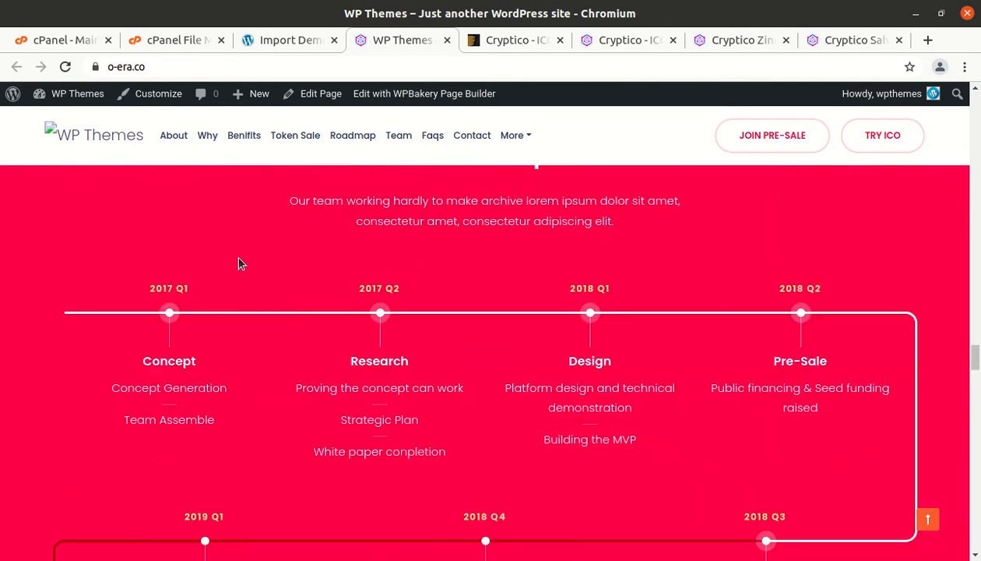
pyautogui.scroll(15, 238, 264)
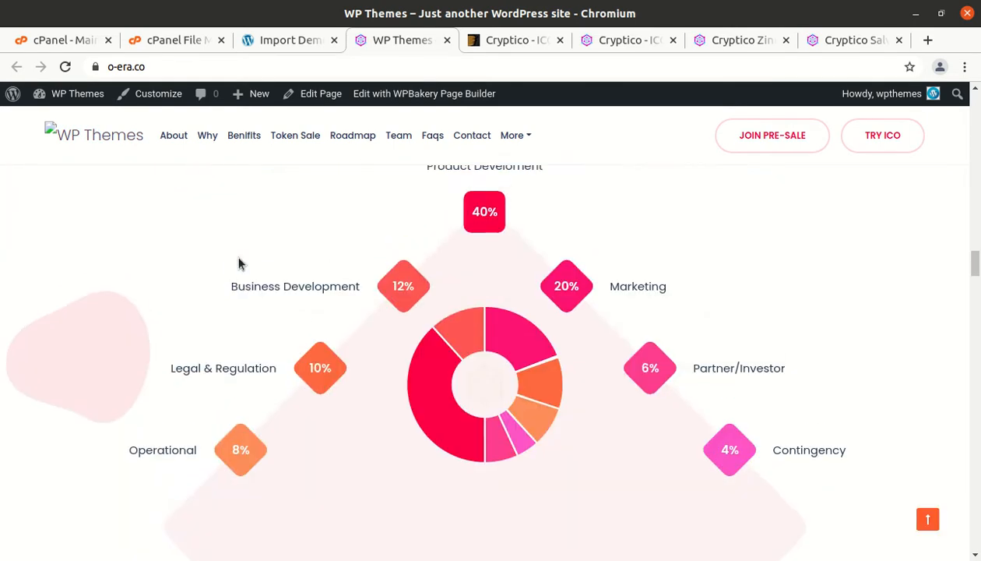
pyautogui.scroll(15, 240, 264)
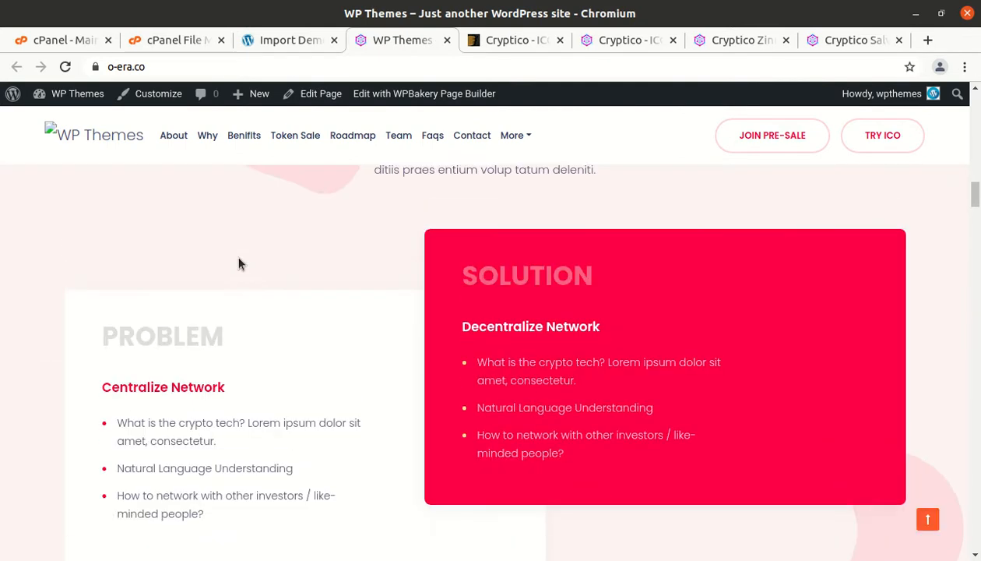
pyautogui.scroll(15, 239, 261)
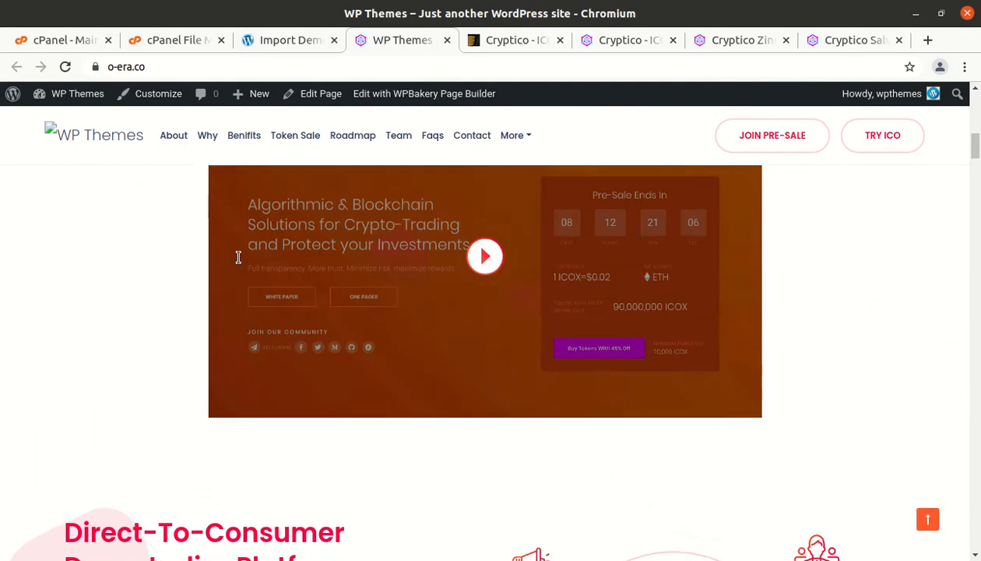
# Go from the live site to the WordPress dashboard and open the Customizer for the active ICOs theme
pyautogui.moveTo(87, 94)
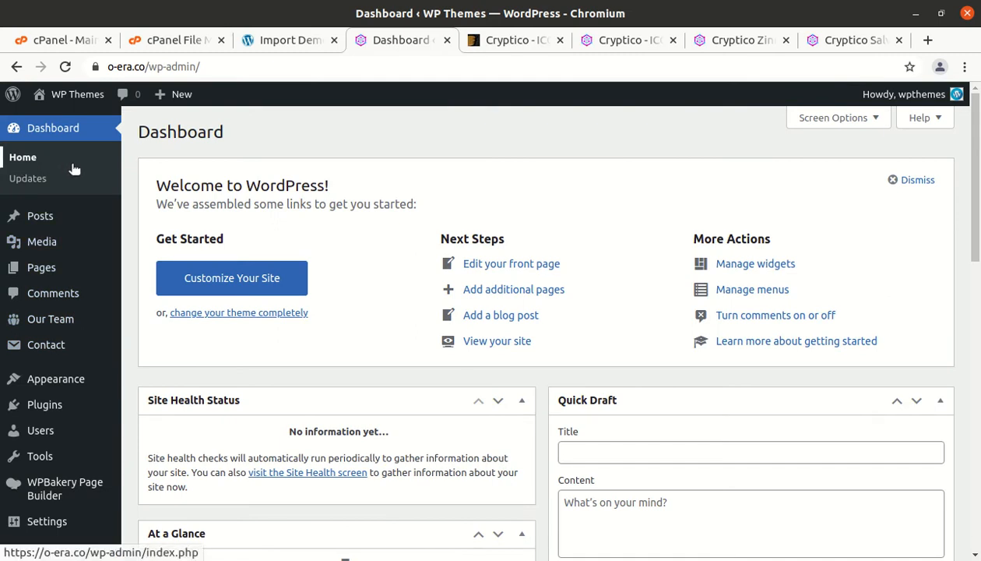
pyautogui.moveTo(77, 391)
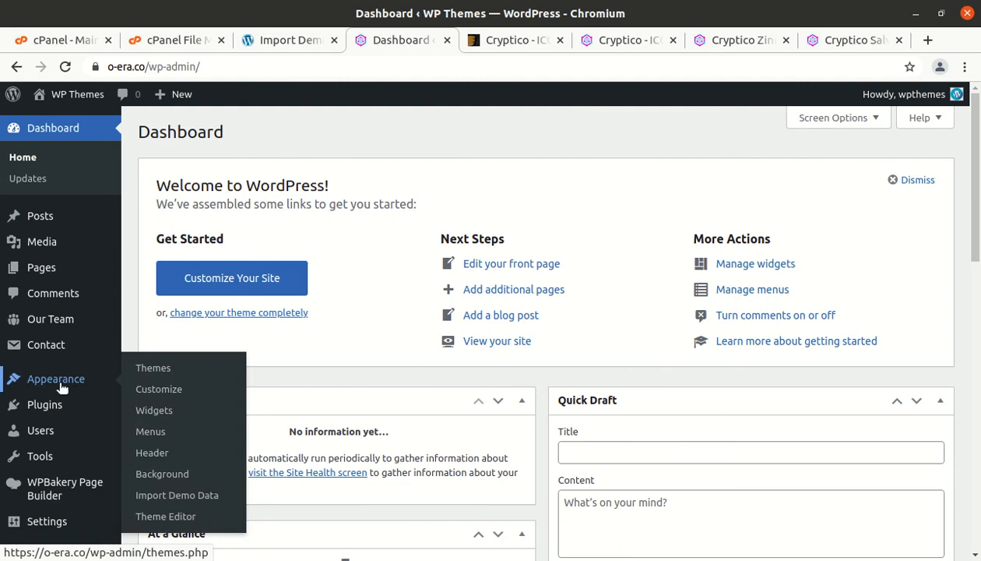
pyautogui.scroll(-5, 62, 387)
pyautogui.moveTo(62, 483)
pyautogui.scroll(-1, 63, 483)
pyautogui.moveTo(34, 348)
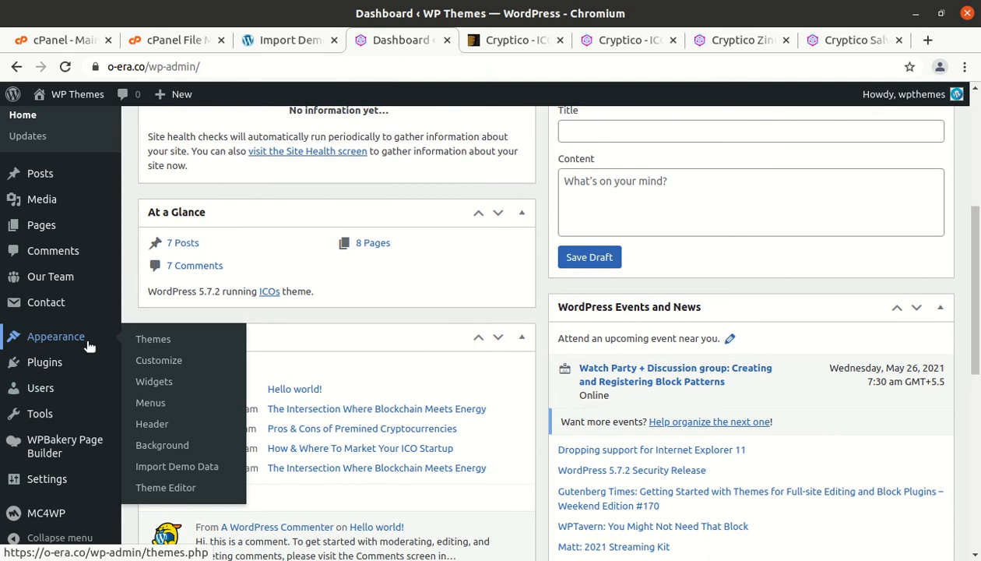
pyautogui.scroll(5, 81, 280)
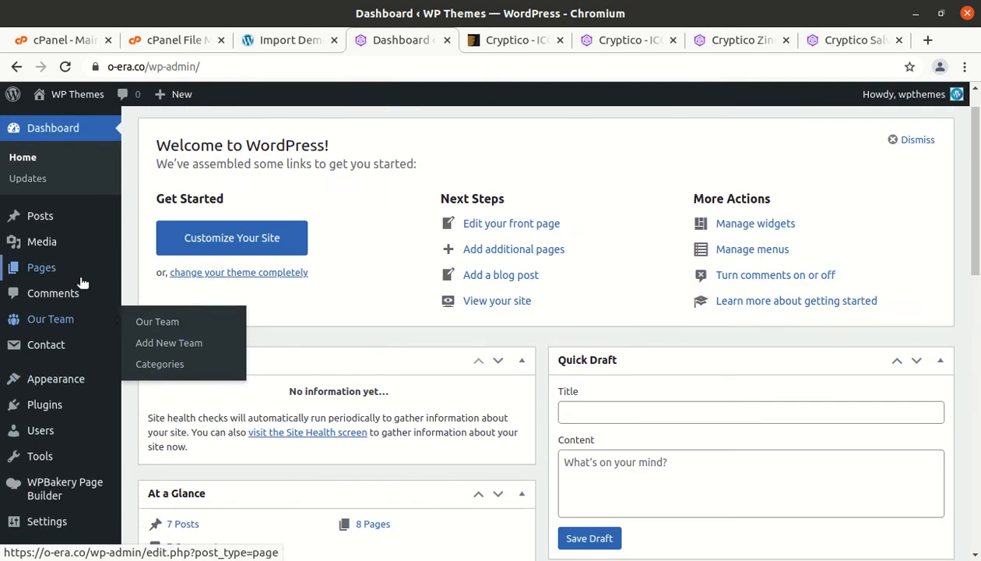
pyautogui.scroll(-7, 59, 226)
pyautogui.scroll(-2, 70, 442)
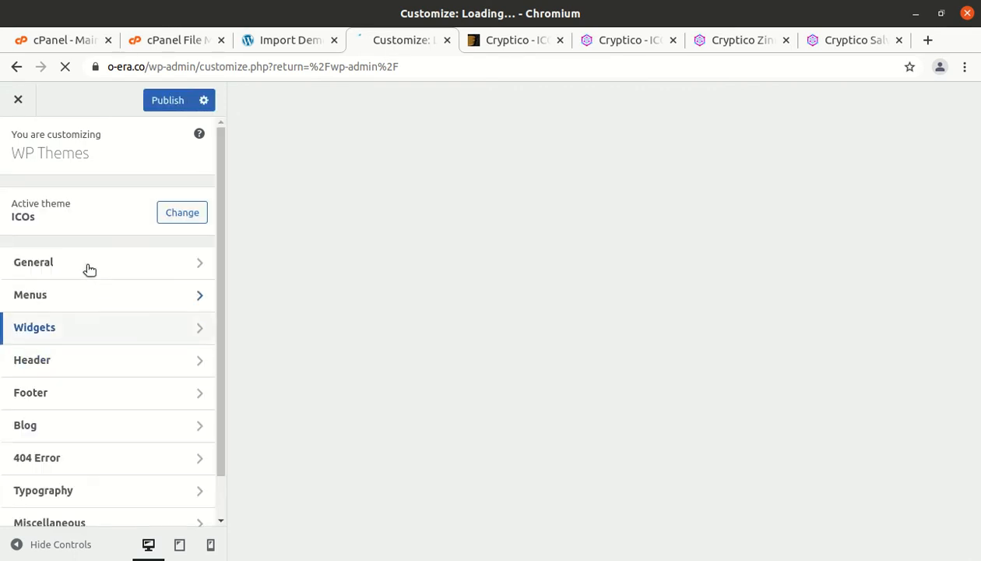
# Examine the Site Identity and Homepage Settings in the Customizer's General section, and return to the main section list
pyautogui.scroll(-1, 108, 347)
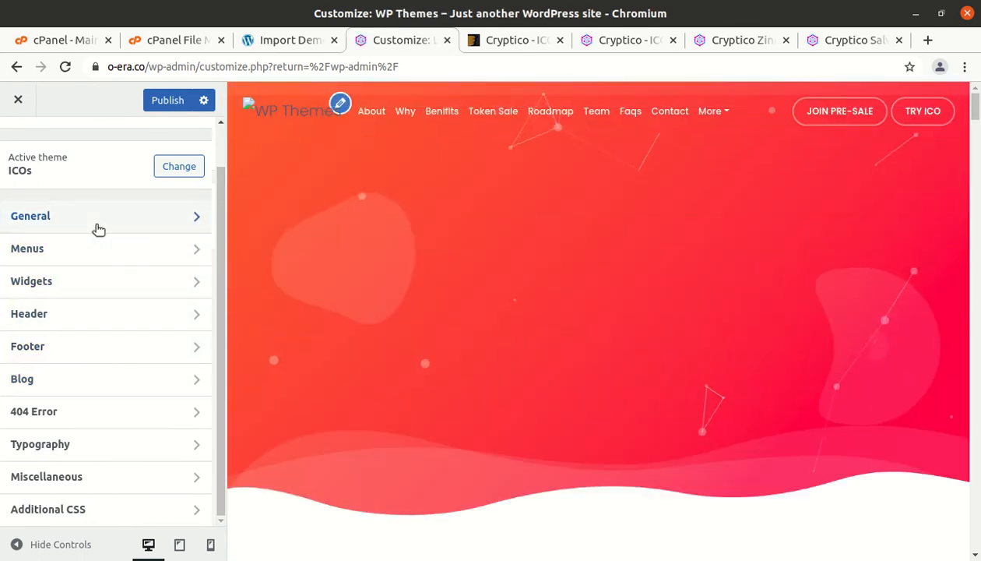
pyautogui.click(97, 227)
pyautogui.click(99, 203)
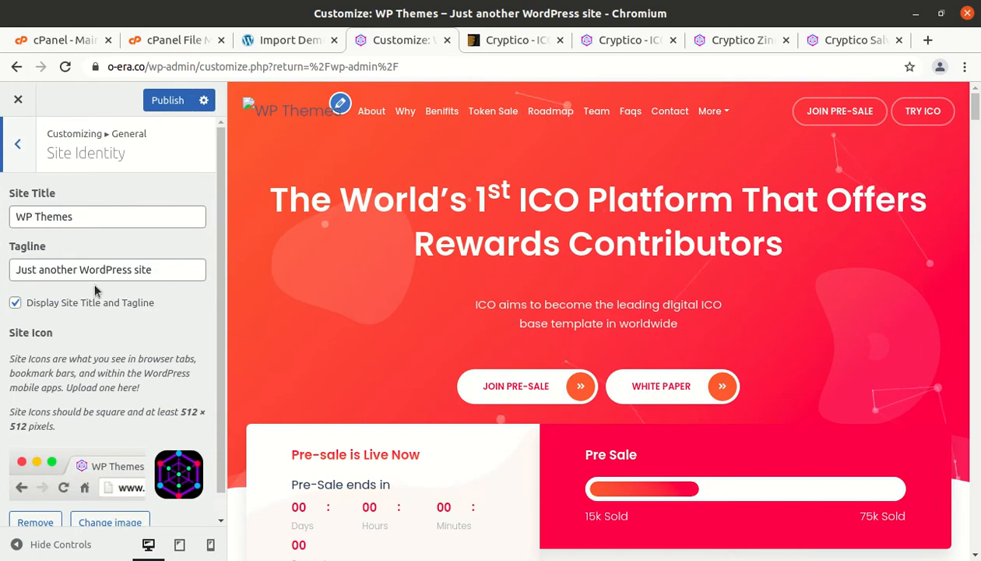
pyautogui.scroll(-1, 93, 281)
pyautogui.scroll(1, 61, 226)
pyautogui.click(19, 145)
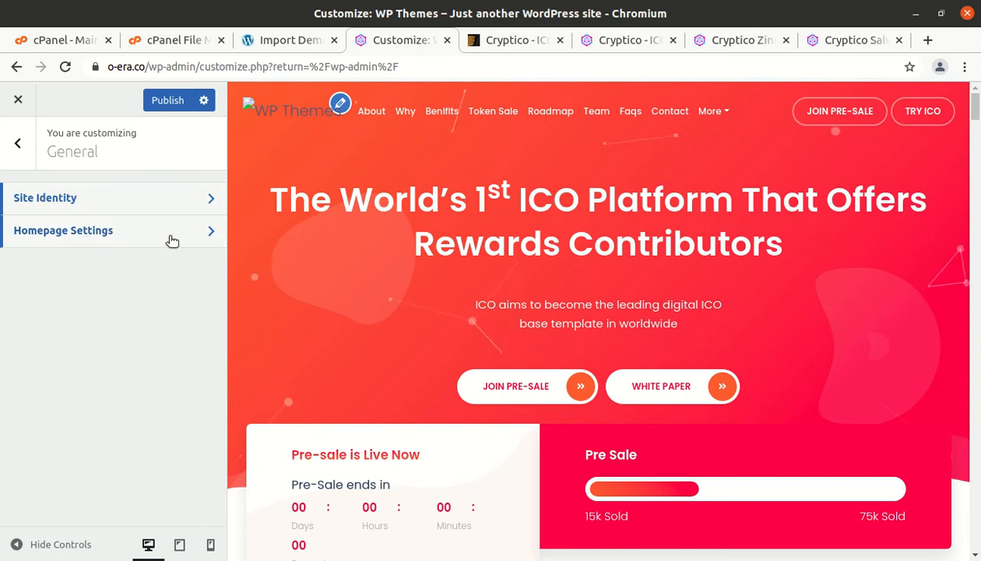
pyautogui.click(203, 234)
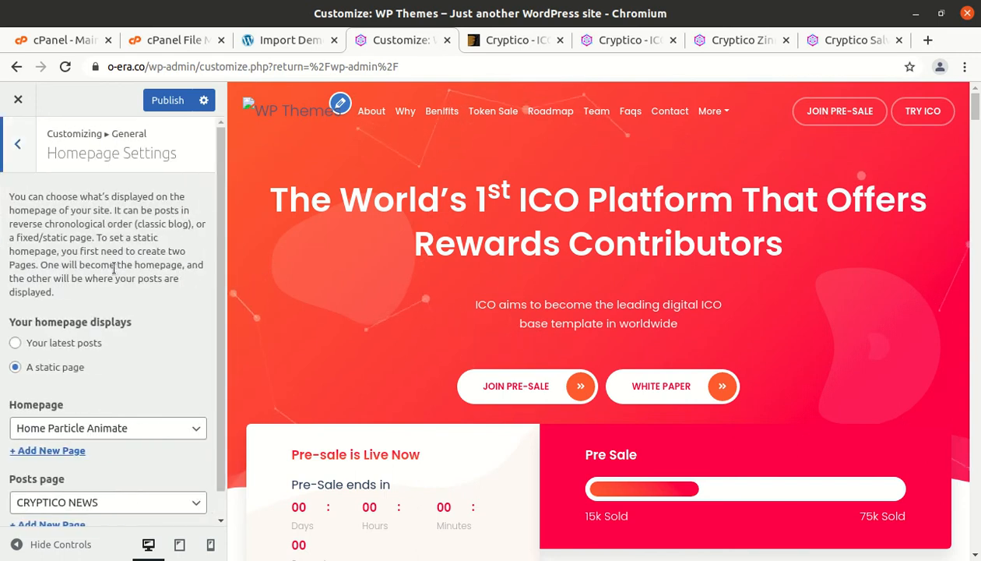
pyautogui.scroll(-1, 117, 269)
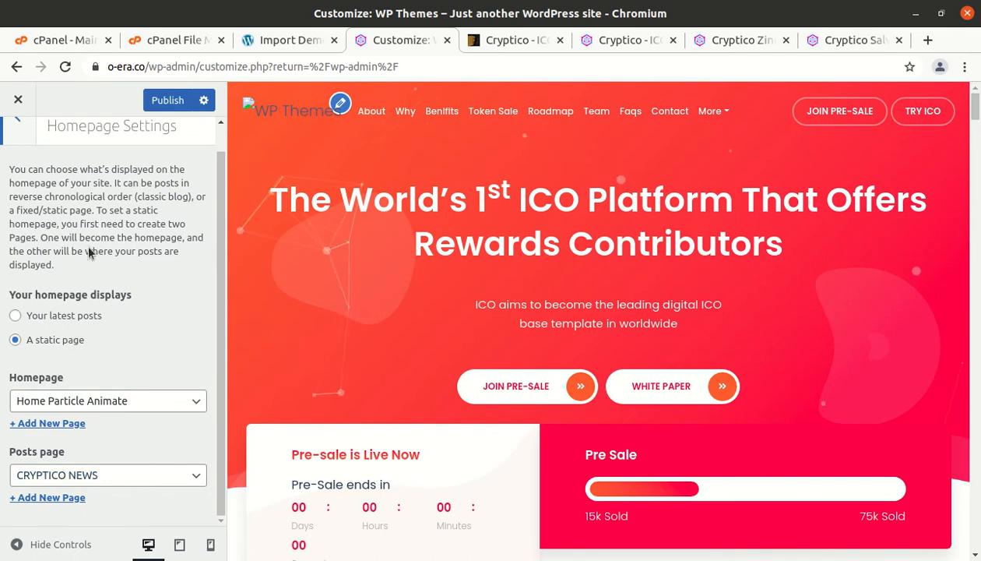
pyautogui.click(22, 129)
pyautogui.click(15, 142)
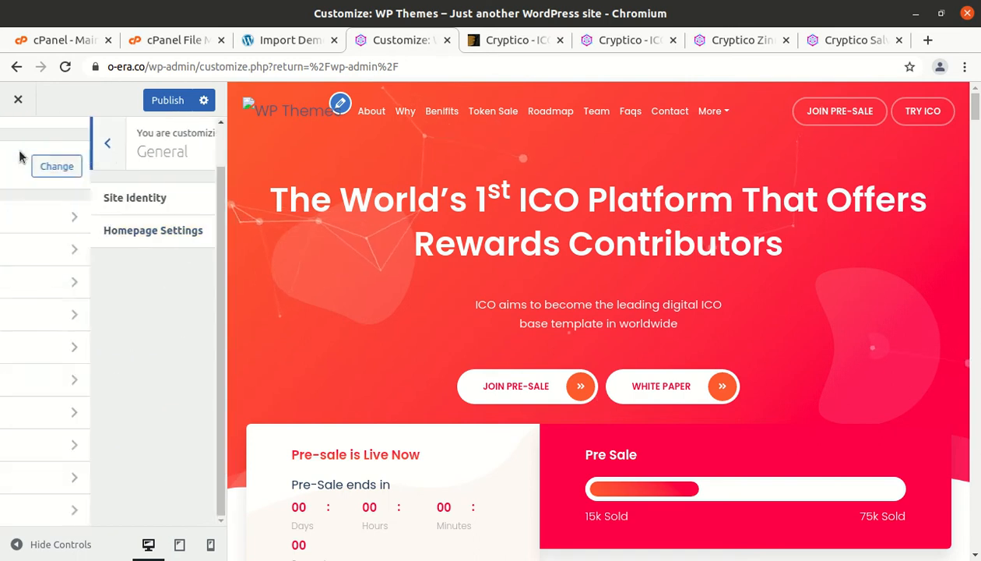
# Check the Menus and Widgets sections of the Customizer, and open the header's Site Logo settings
pyautogui.click(58, 248)
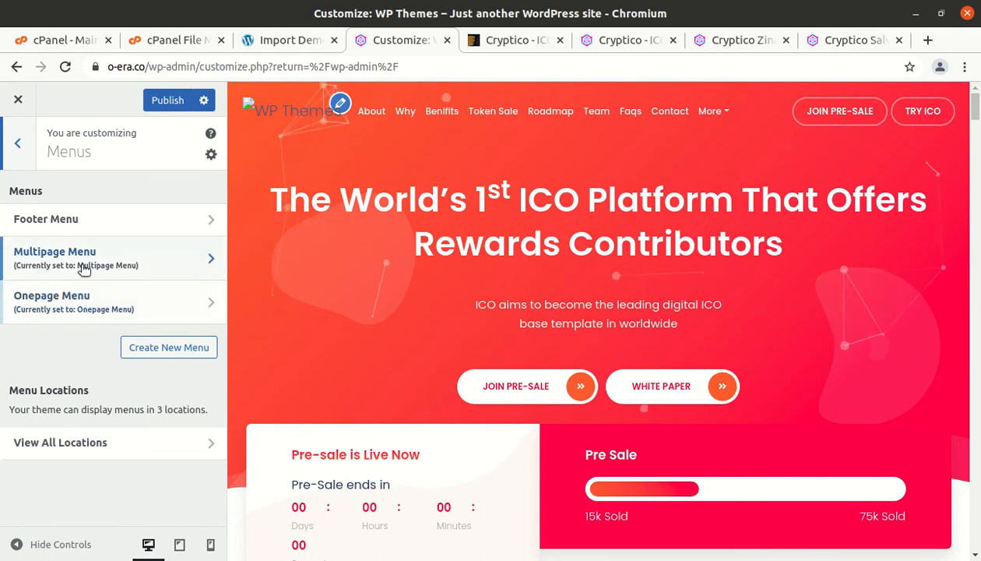
pyautogui.click(20, 146)
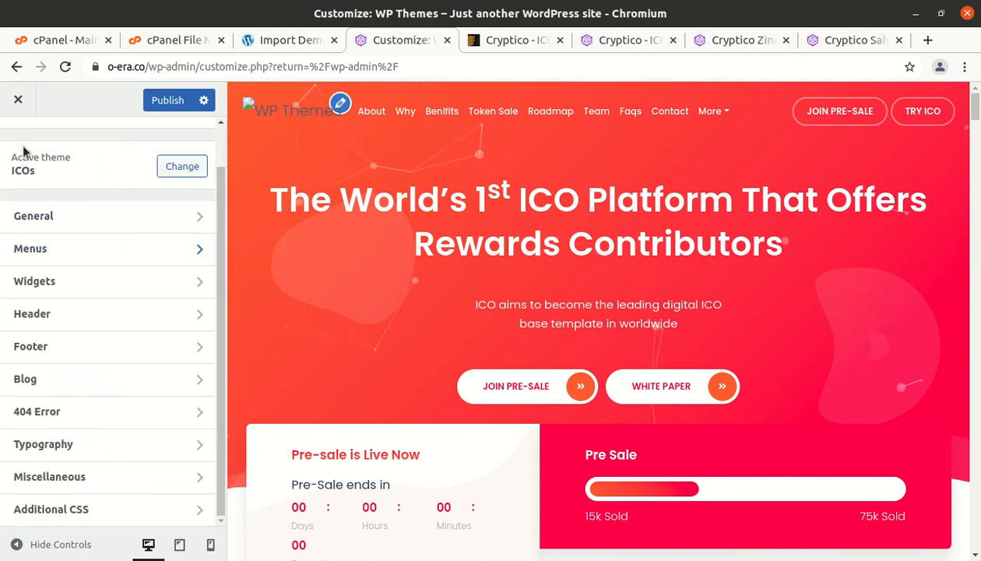
pyautogui.click(113, 299)
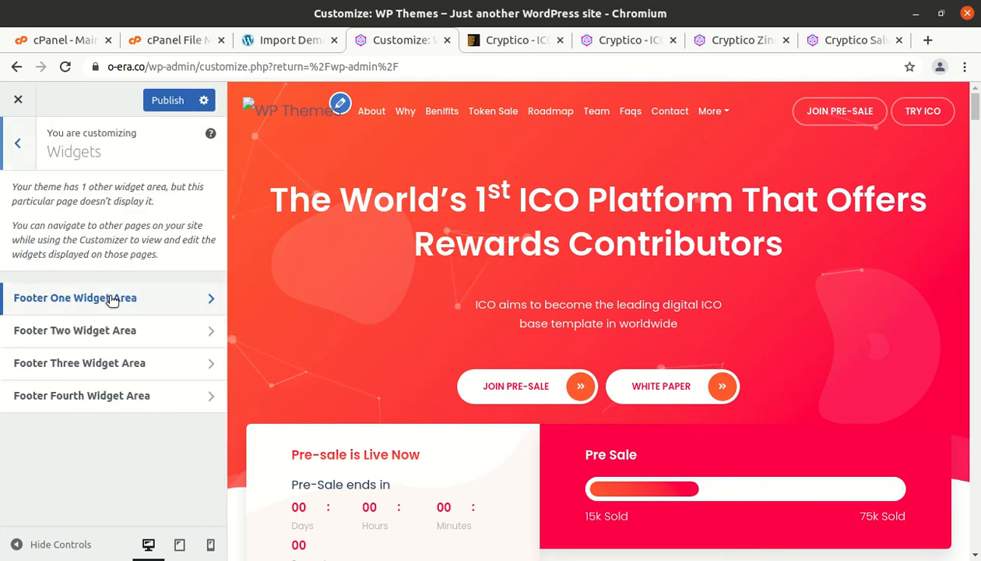
pyautogui.click(19, 141)
pyautogui.click(80, 315)
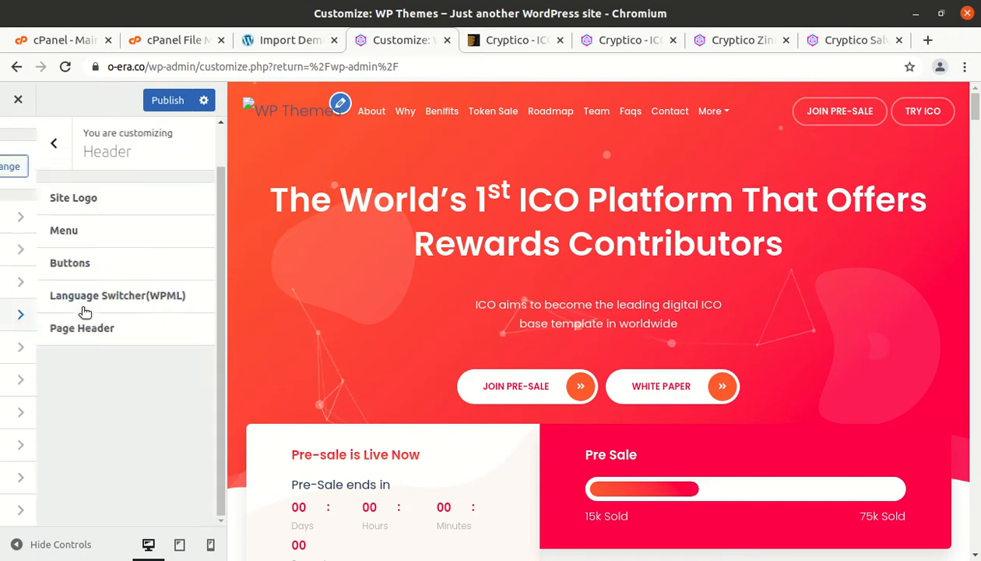
pyautogui.click(67, 204)
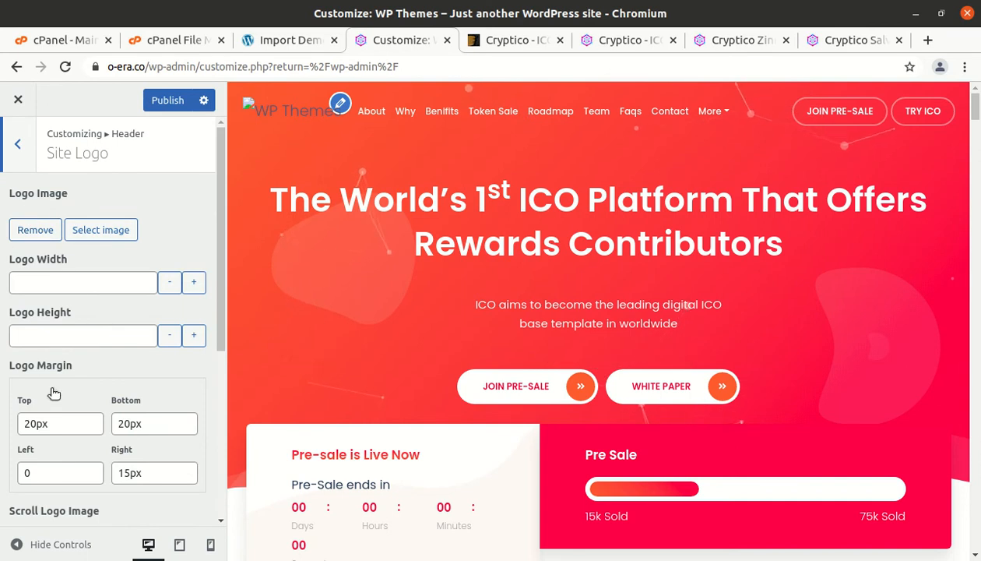
# Switch to the Cryptico Zinnia demo site and save its header logo image as logo-big.png in the Downloads folder
pyautogui.click(604, 43)
pyautogui.click(715, 40)
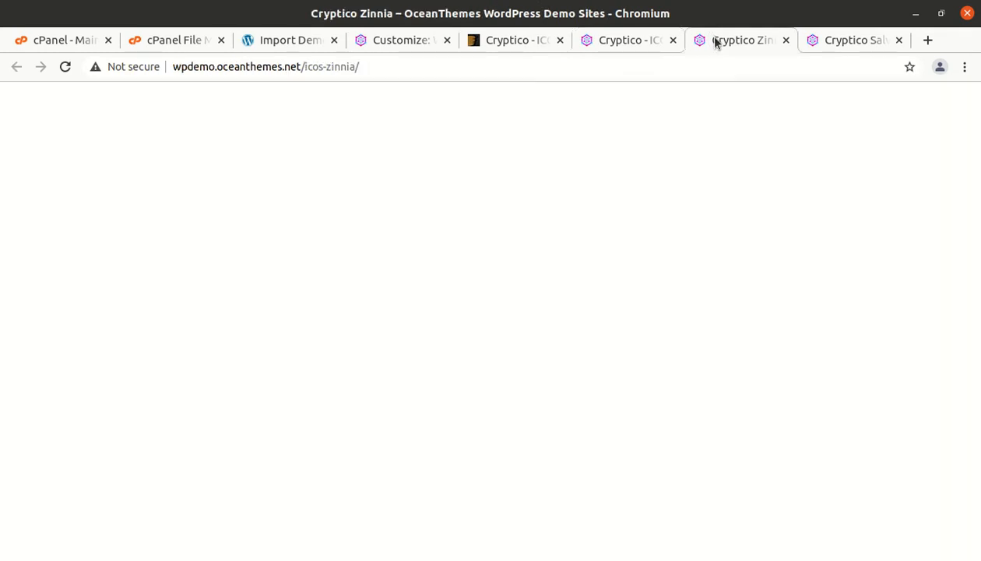
pyautogui.scroll(15, 239, 255)
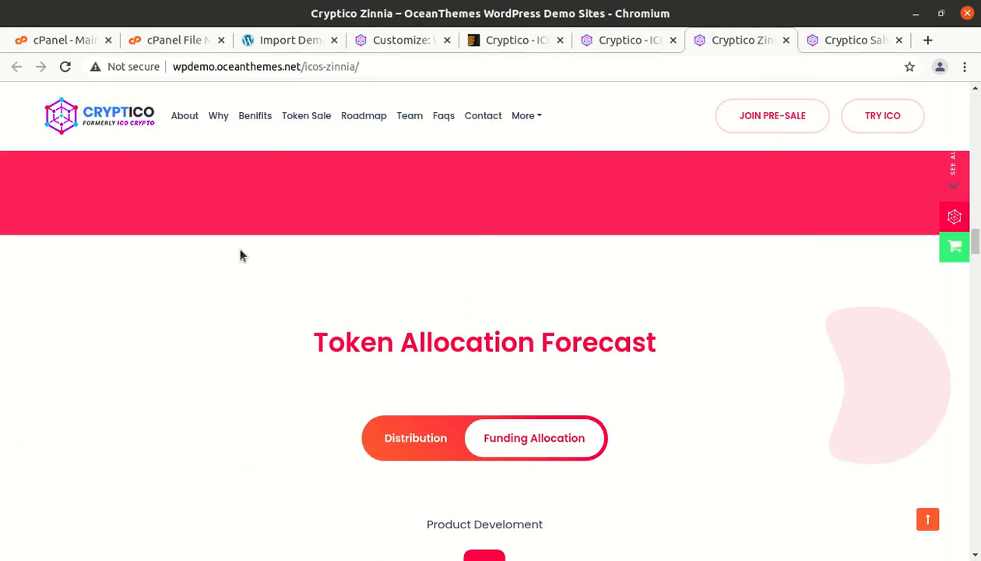
pyautogui.scroll(10, 239, 256)
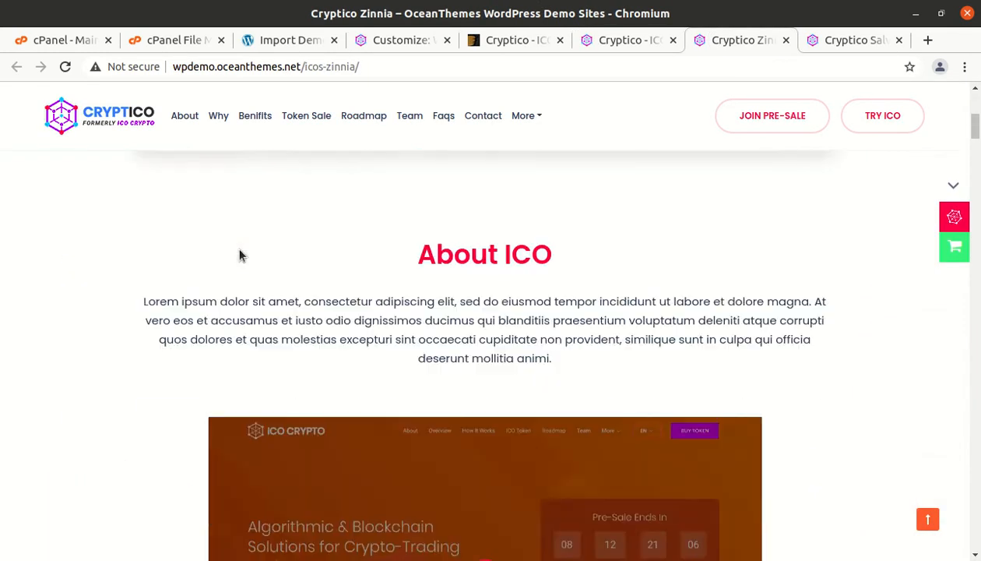
pyautogui.rightClick(86, 108)
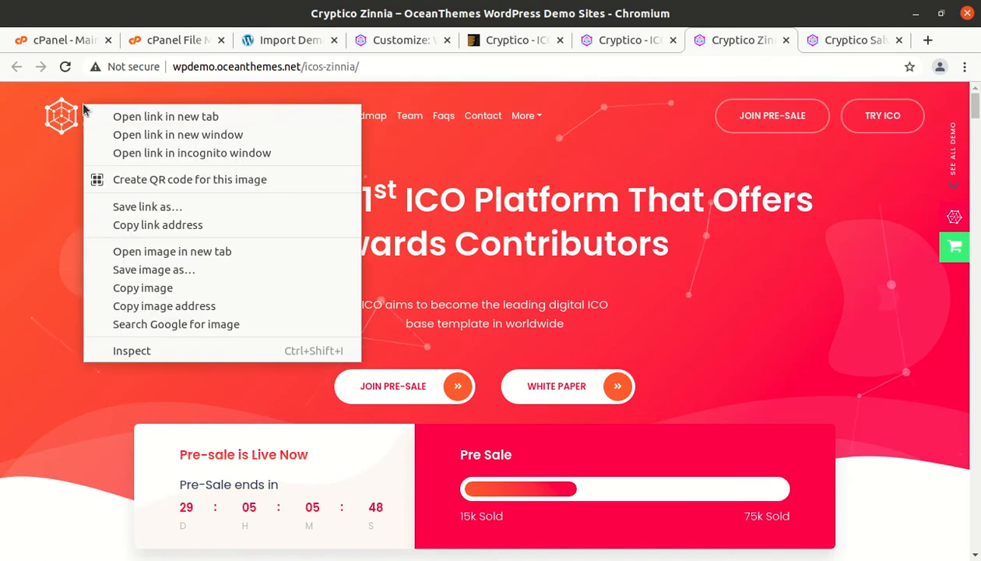
pyautogui.click(136, 271)
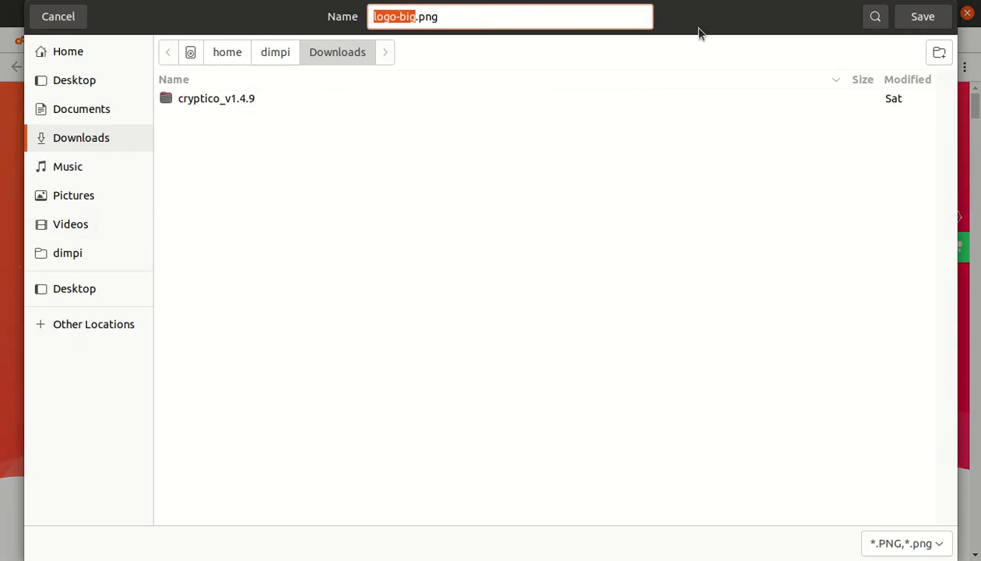
pyautogui.click(921, 16)
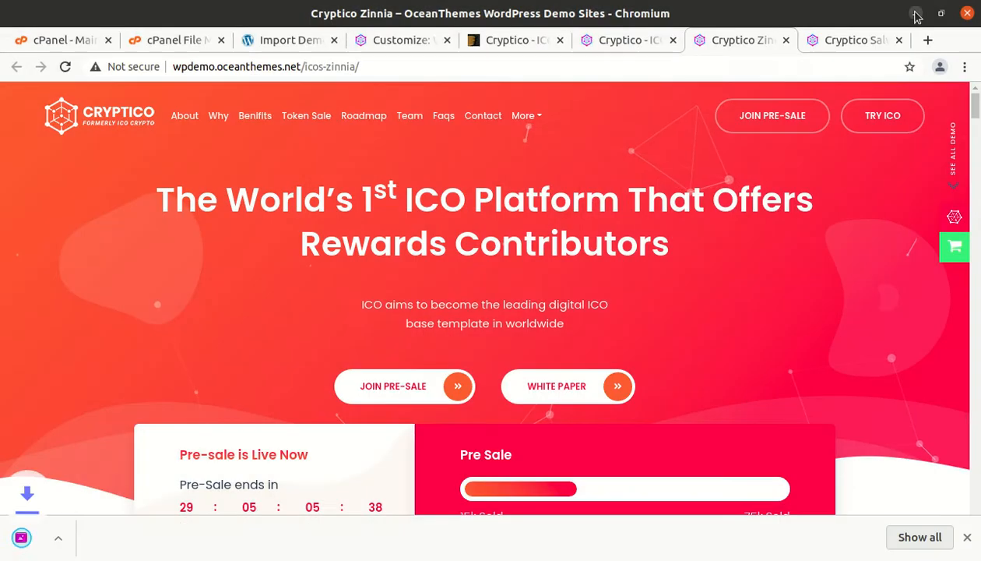
# Return to the Customizer's Site Logo settings and upload logo-big.png from the Downloads folder to the media library
pyautogui.click(269, 45)
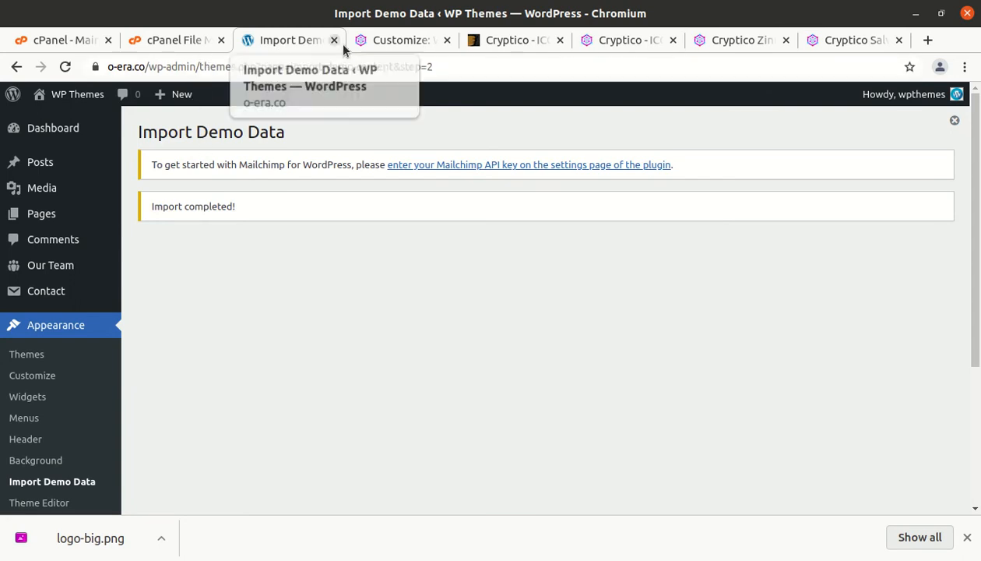
pyautogui.click(382, 45)
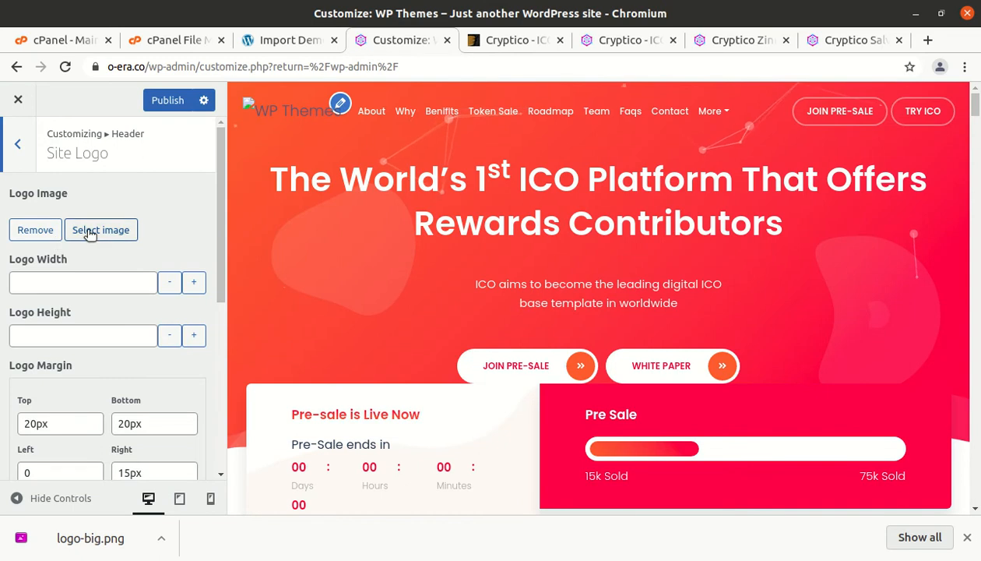
pyautogui.click(89, 230)
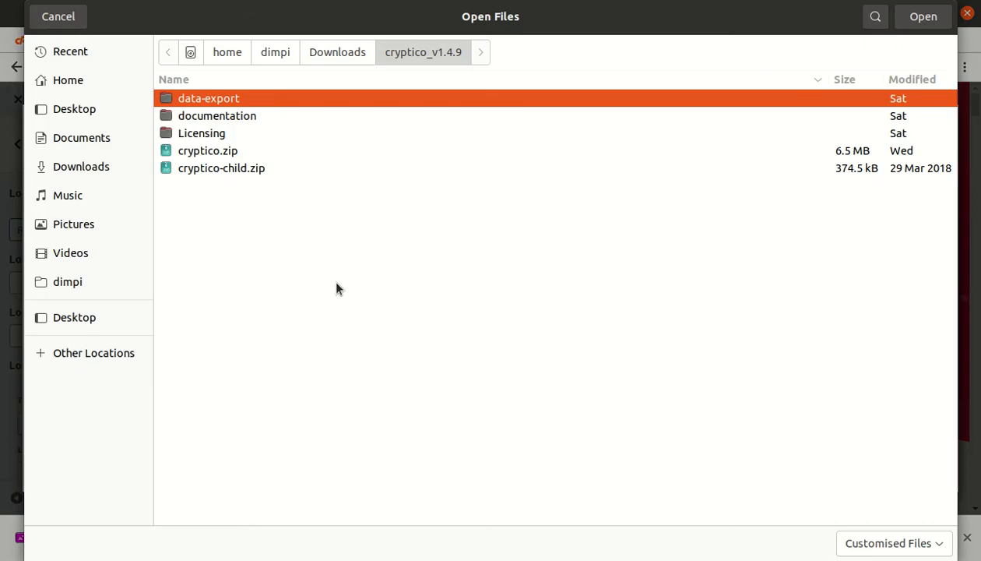
pyautogui.click(74, 168)
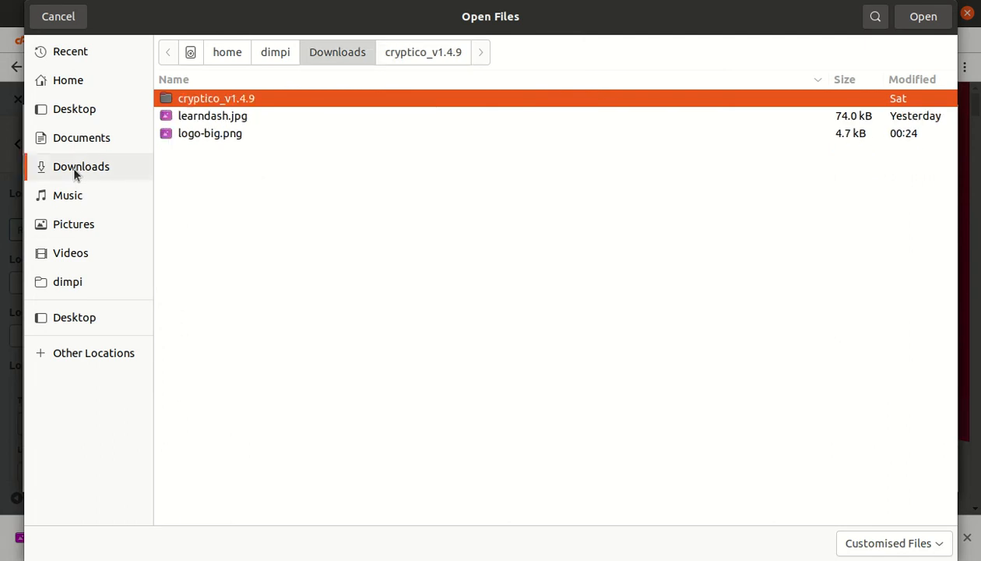
pyautogui.click(209, 136)
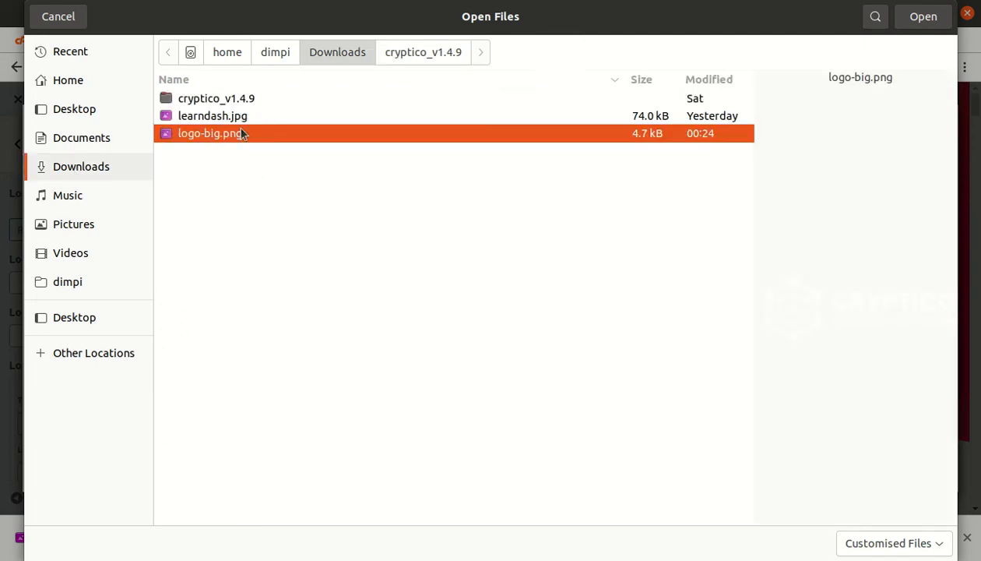
pyautogui.click(922, 16)
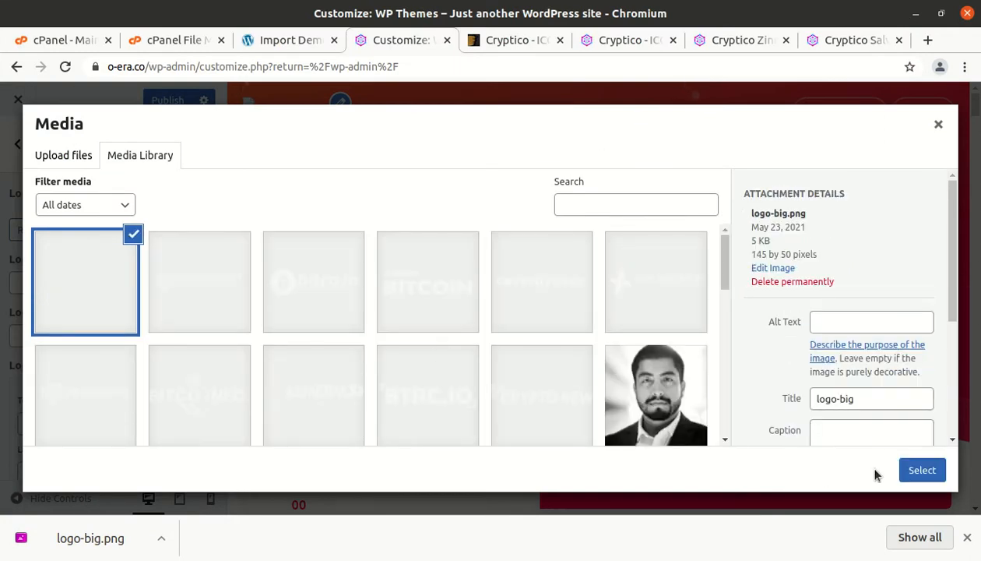
# Set the uploaded logo-big.png as the header's logo image
pyautogui.scroll(-10, 377, 328)
pyautogui.scroll(-3, 377, 328)
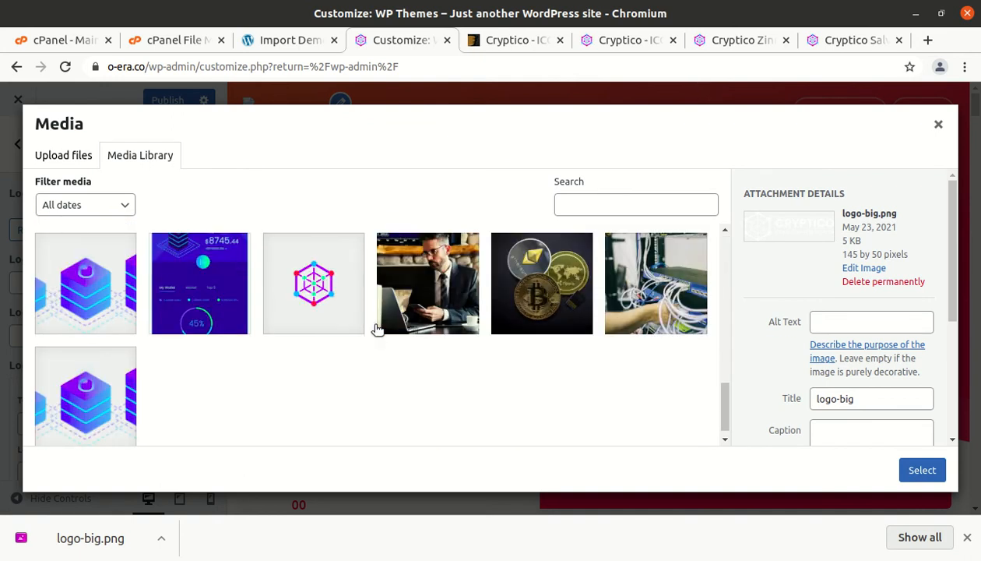
pyautogui.click(919, 471)
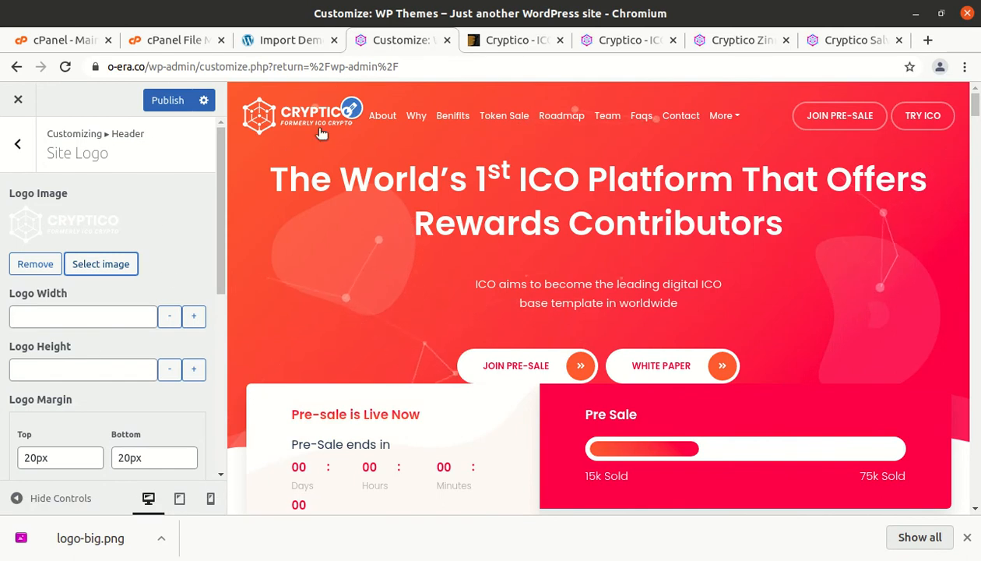
# Examine the Menu and Page Header settings in the Customizer's Header section
pyautogui.click(17, 148)
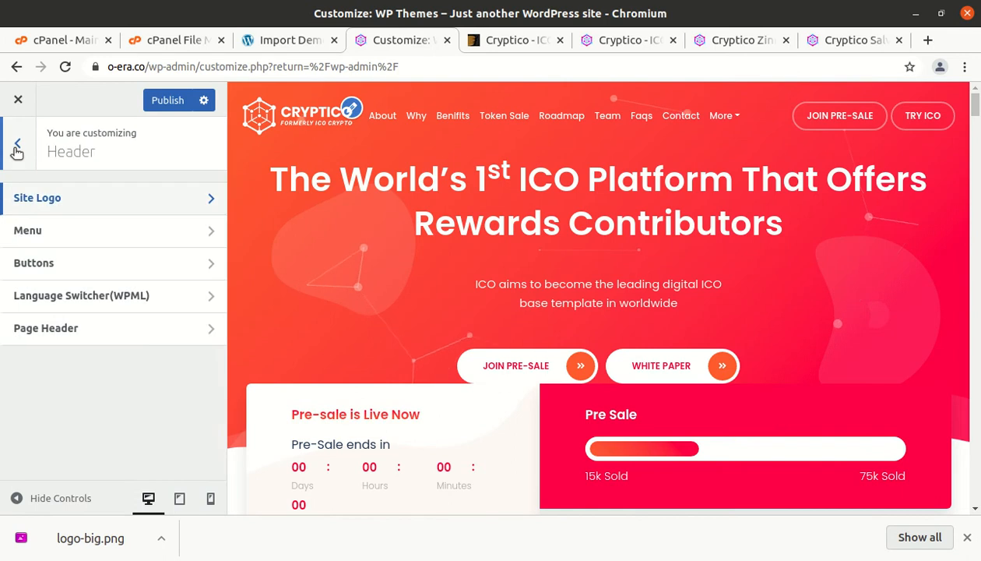
pyautogui.click(47, 243)
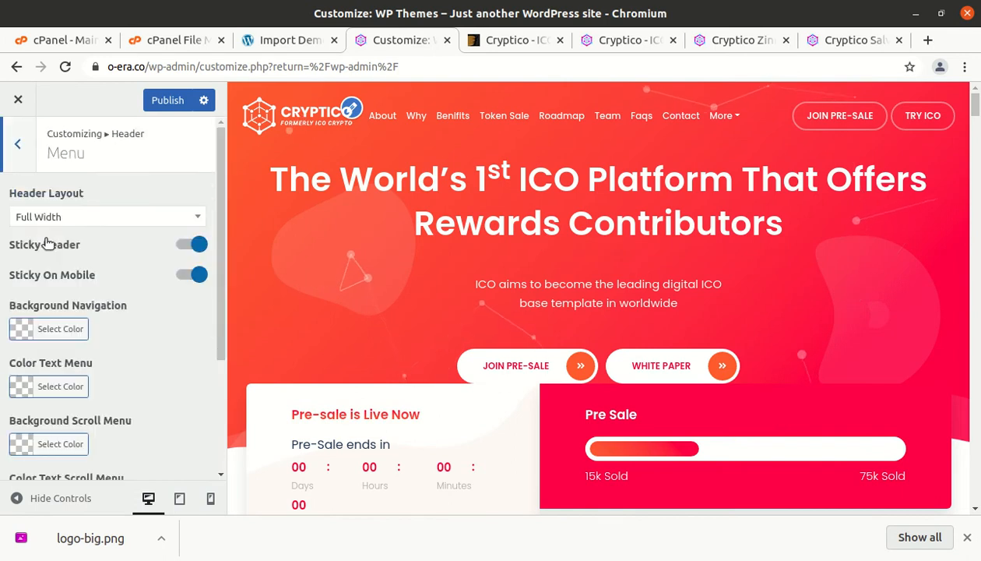
pyautogui.click(17, 148)
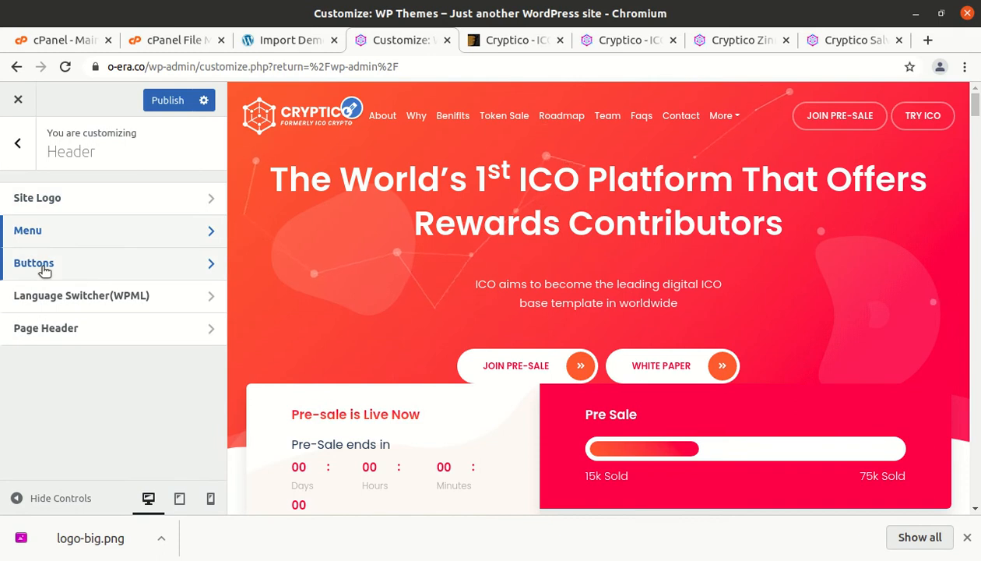
pyautogui.click(56, 331)
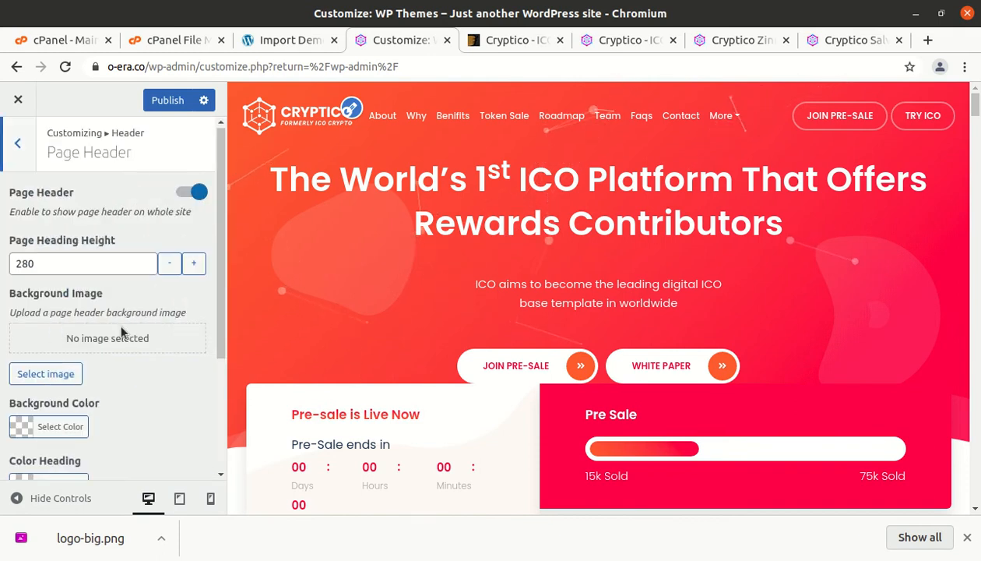
pyautogui.scroll(-3, 86, 311)
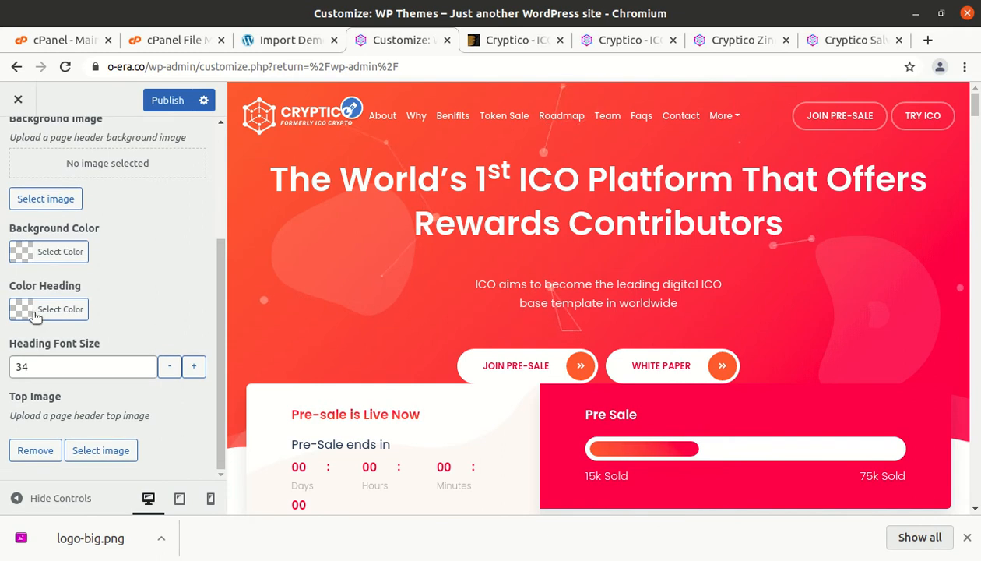
pyautogui.scroll(4, 29, 149)
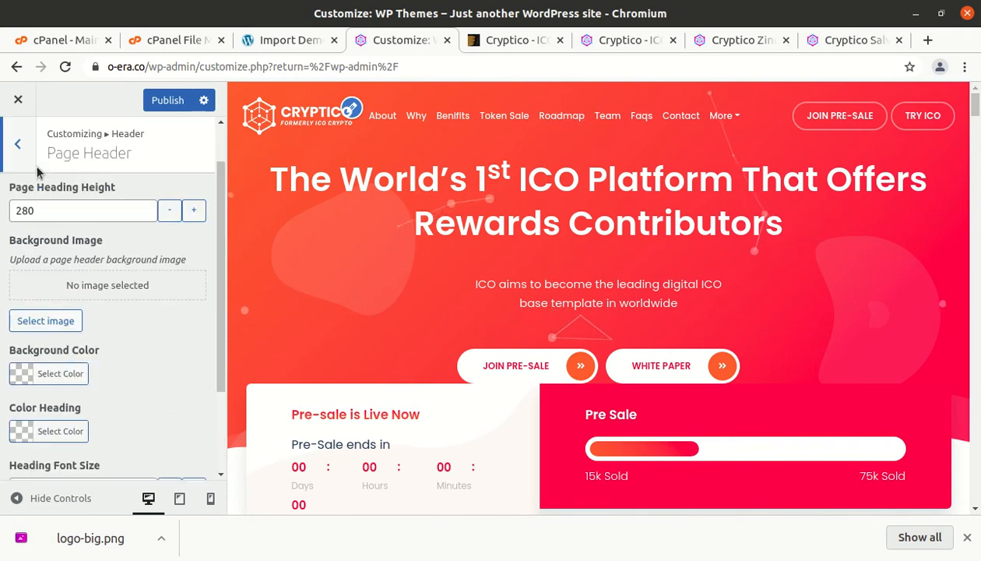
pyautogui.click(17, 146)
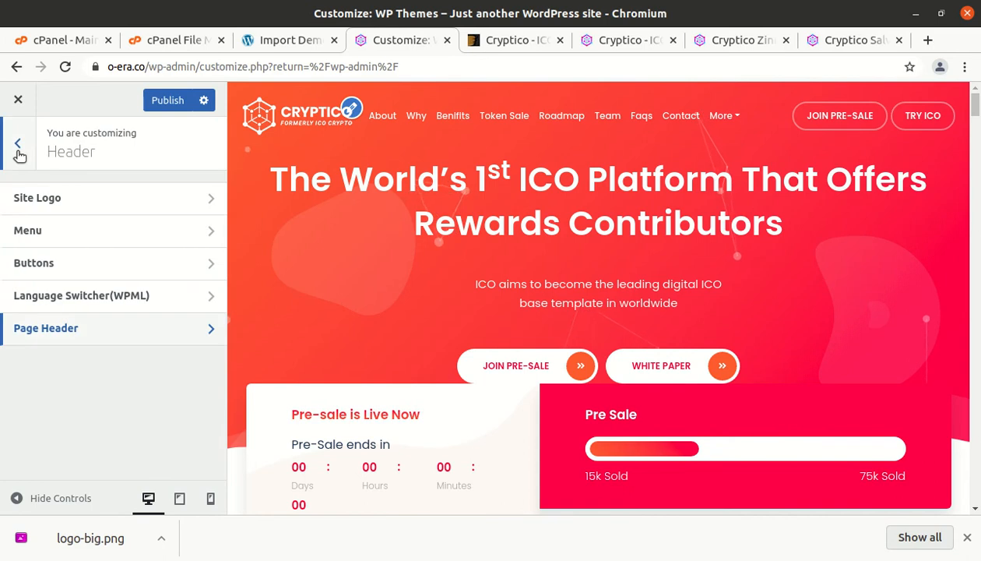
# Check the Customizer's Footer options and the Miscellaneous settings for preloader, animation, theme style and colors, and return to the section list
pyautogui.click(17, 145)
pyautogui.click(68, 345)
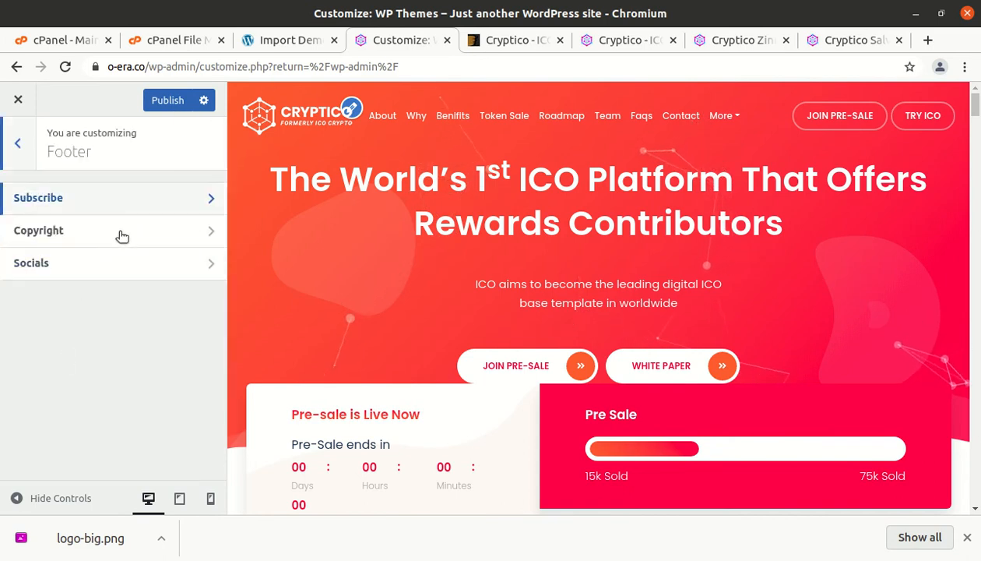
pyautogui.click(24, 145)
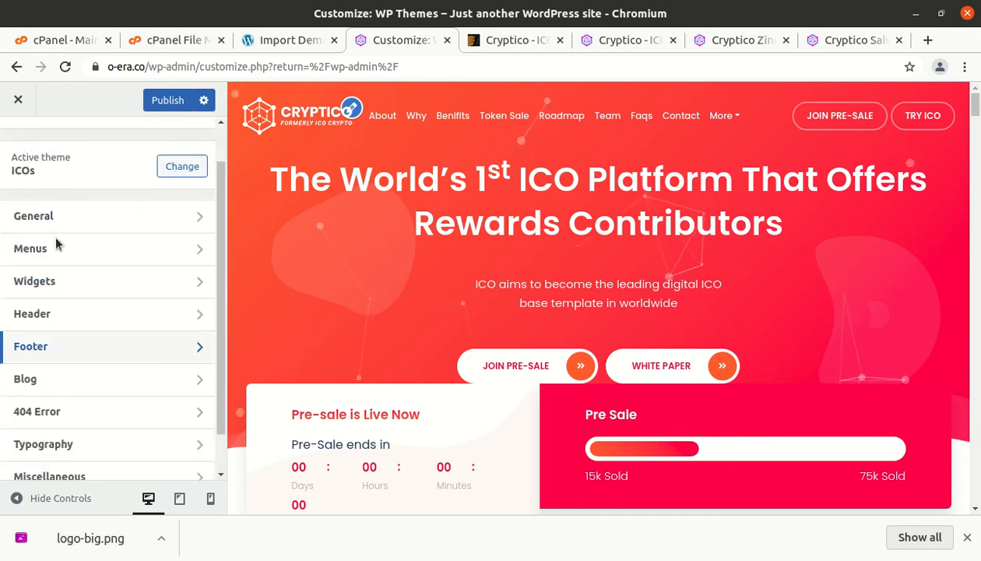
pyautogui.scroll(-1, 105, 432)
pyautogui.click(88, 437)
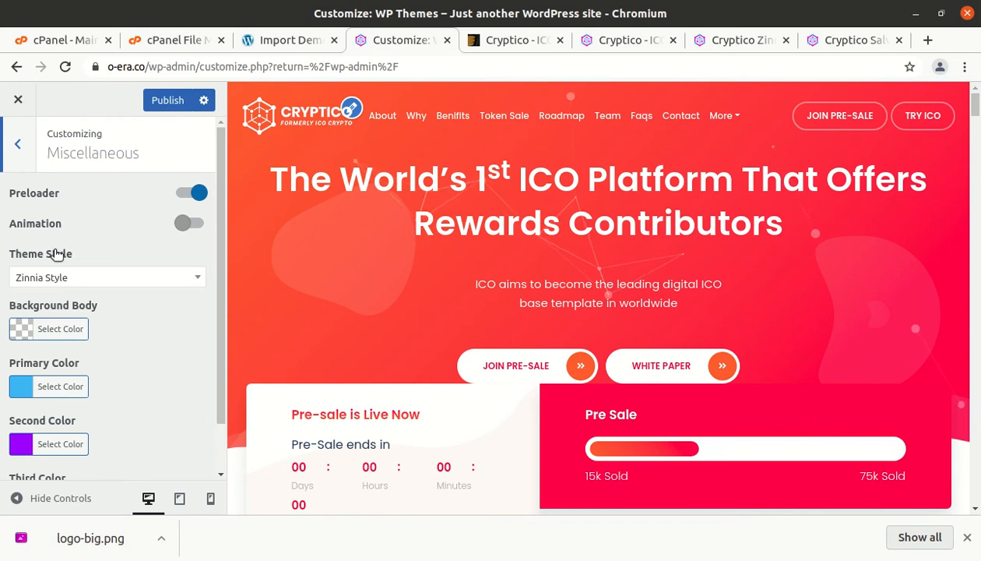
pyautogui.scroll(-1, 81, 263)
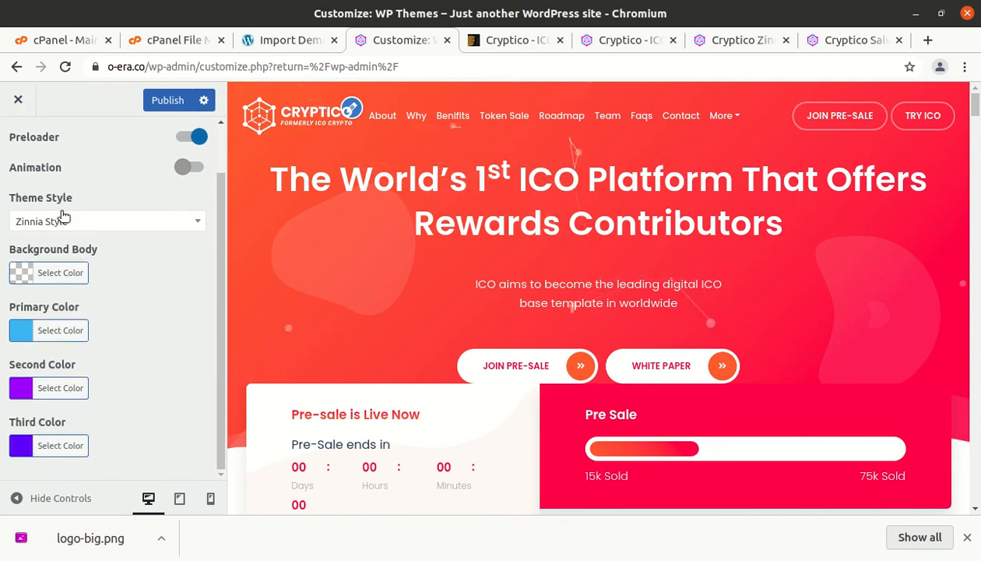
pyautogui.scroll(1, 47, 199)
pyautogui.click(24, 148)
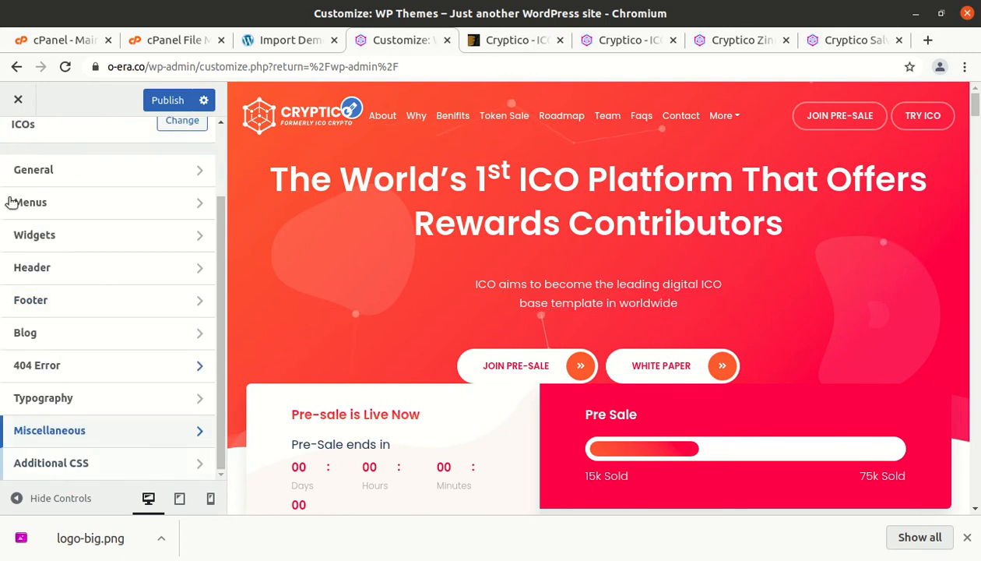
# Leave the Customizer without saving the changes, open the live site in a new tab and dismiss the downloads bar
pyautogui.click(21, 102)
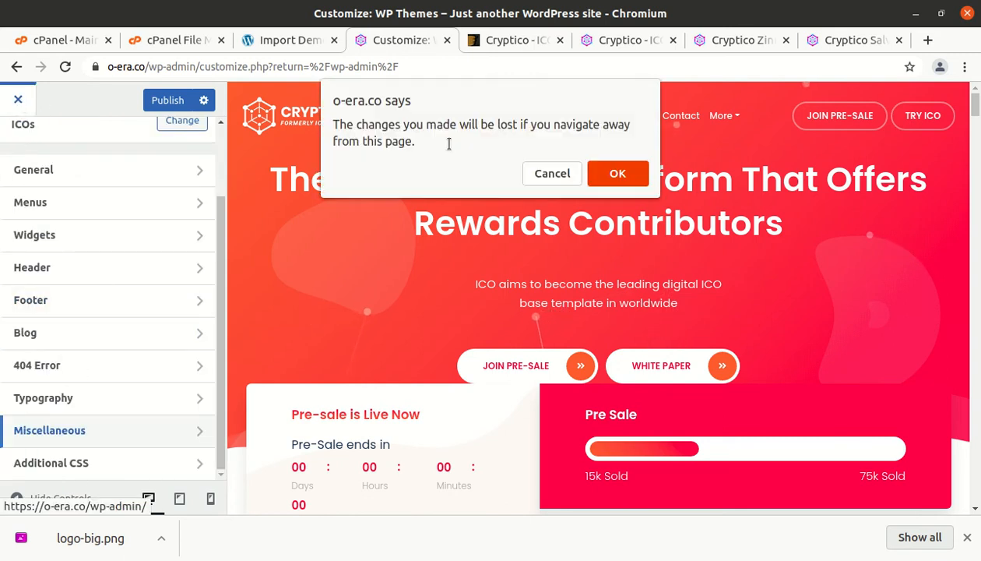
pyautogui.click(619, 174)
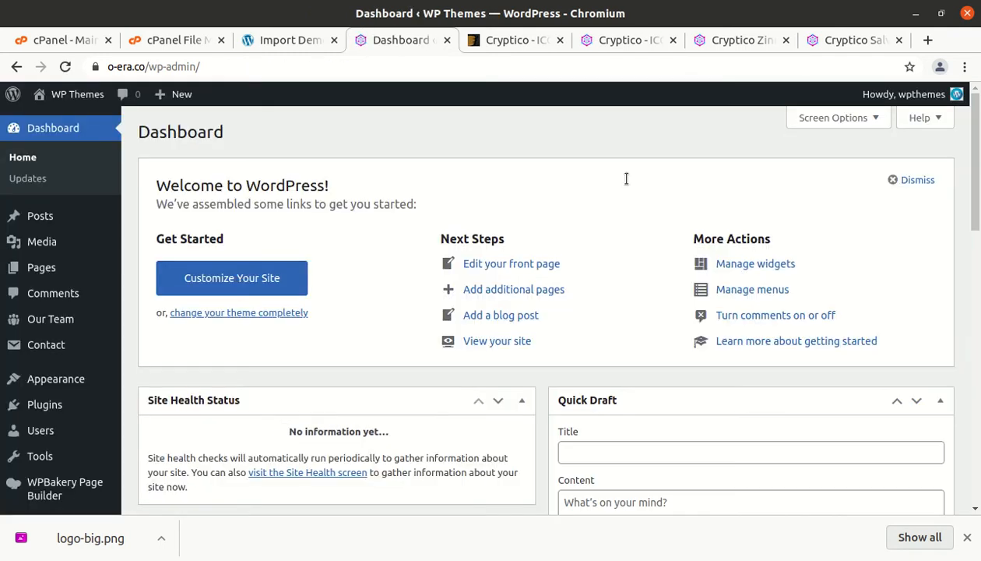
pyautogui.moveTo(70, 94)
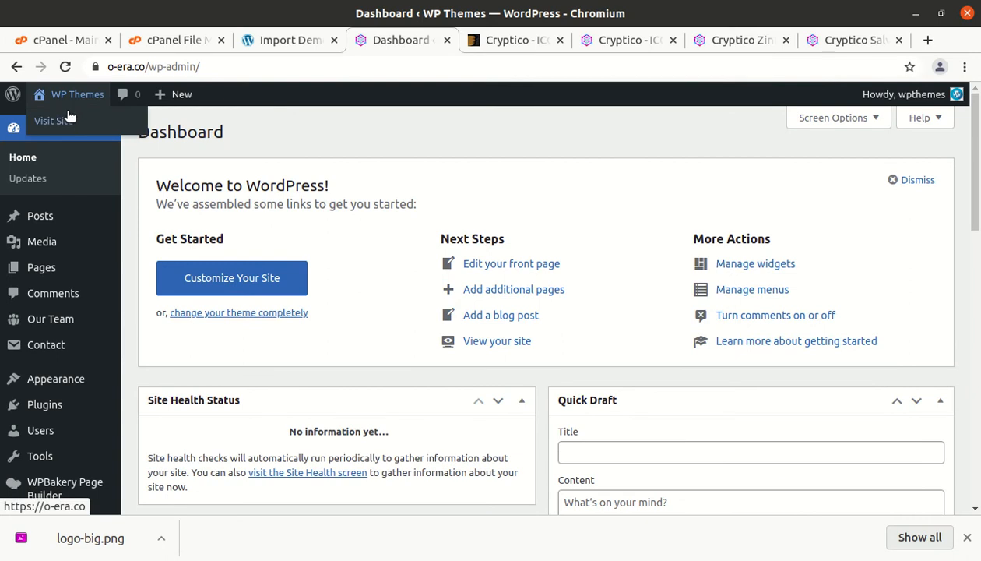
pyautogui.middleClick(64, 121)
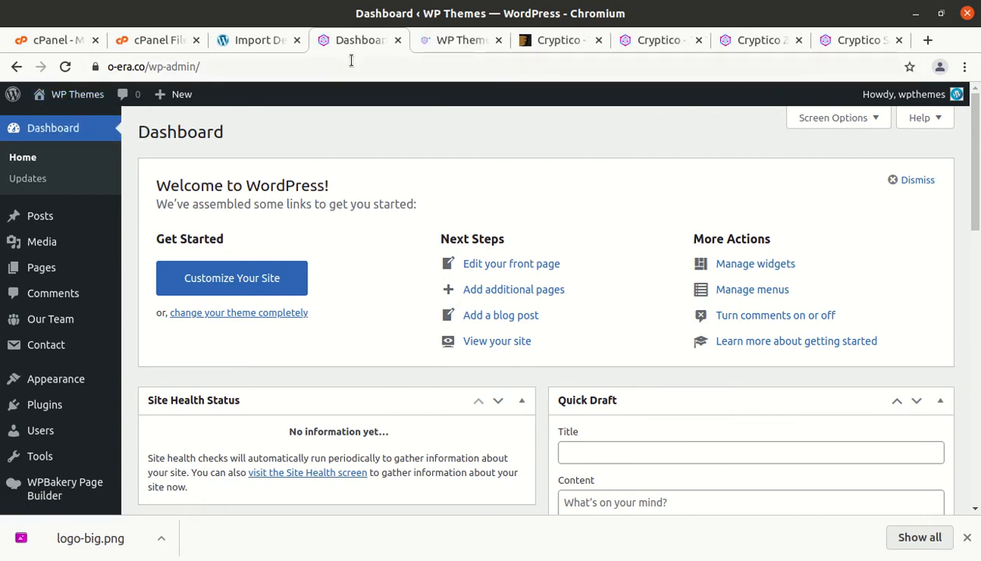
pyautogui.click(465, 40)
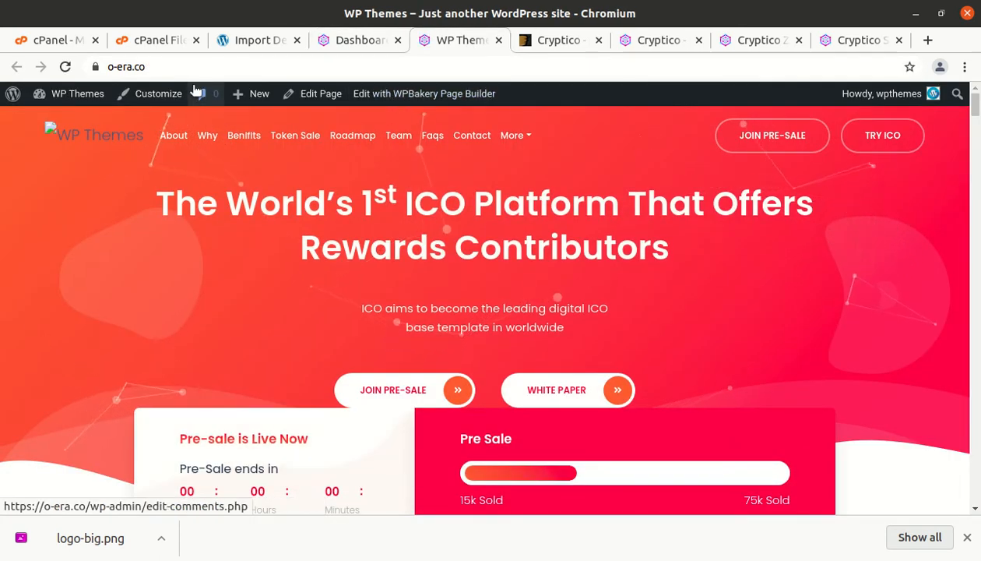
pyautogui.click(967, 537)
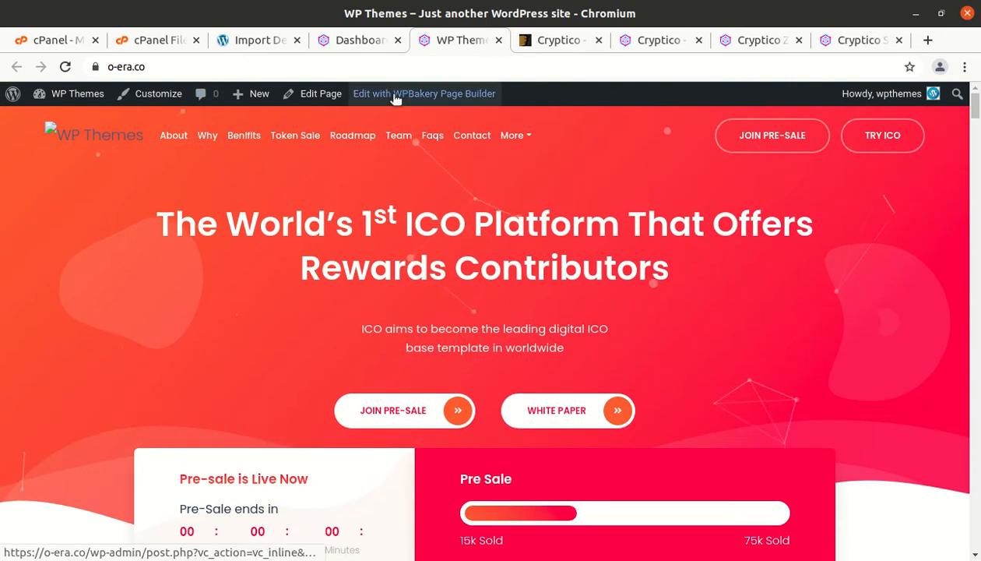
# Open the home page in the WPBakery frontend editor, review the hero text block's content, and close its settings without changes
pyautogui.click(396, 95)
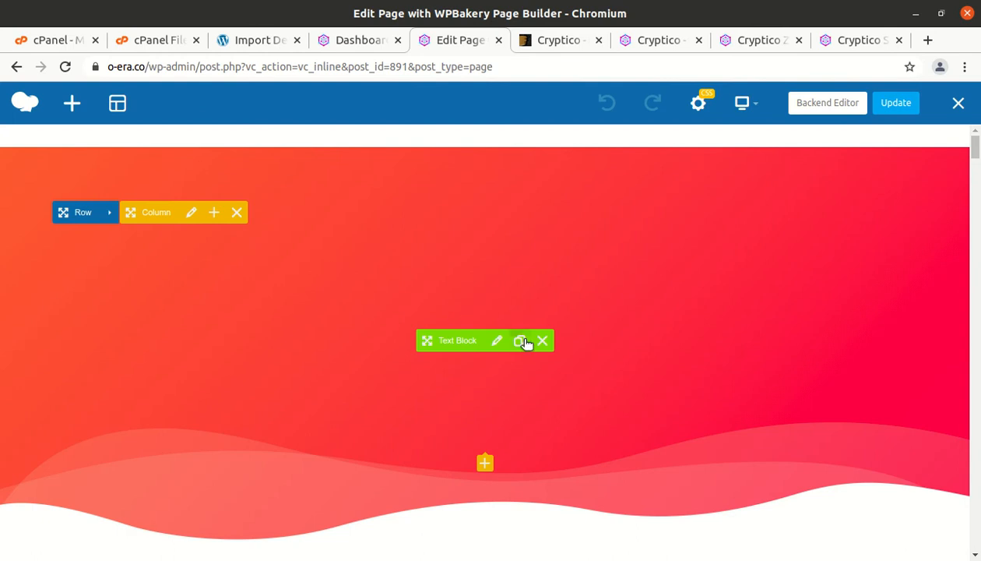
pyautogui.click(499, 342)
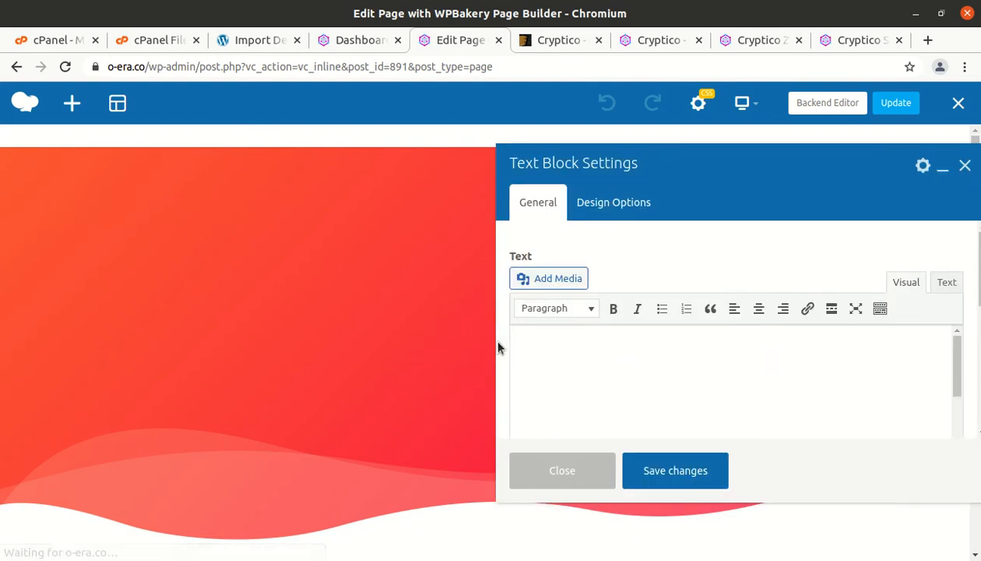
pyautogui.scroll(-3, 670, 350)
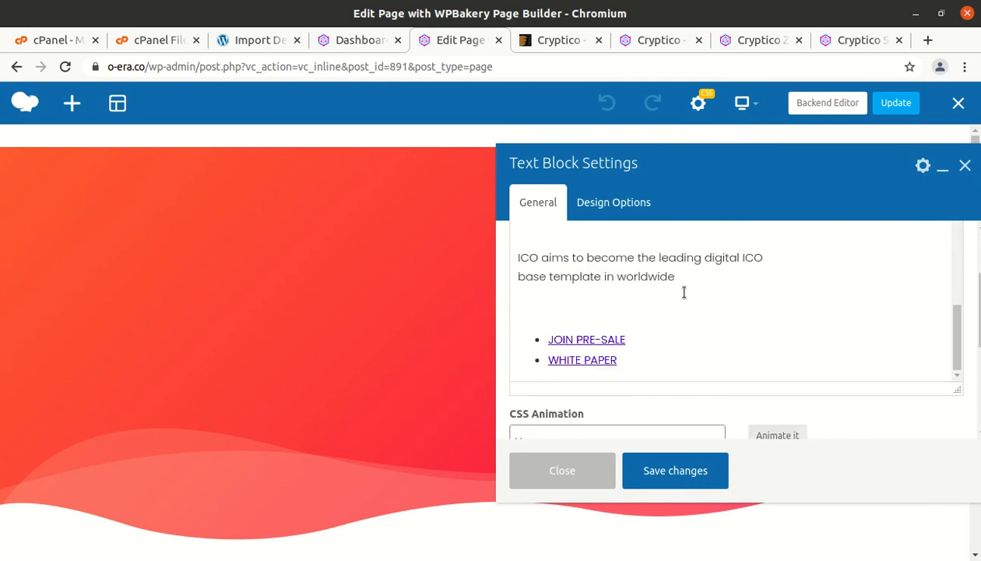
pyautogui.scroll(5, 609, 265)
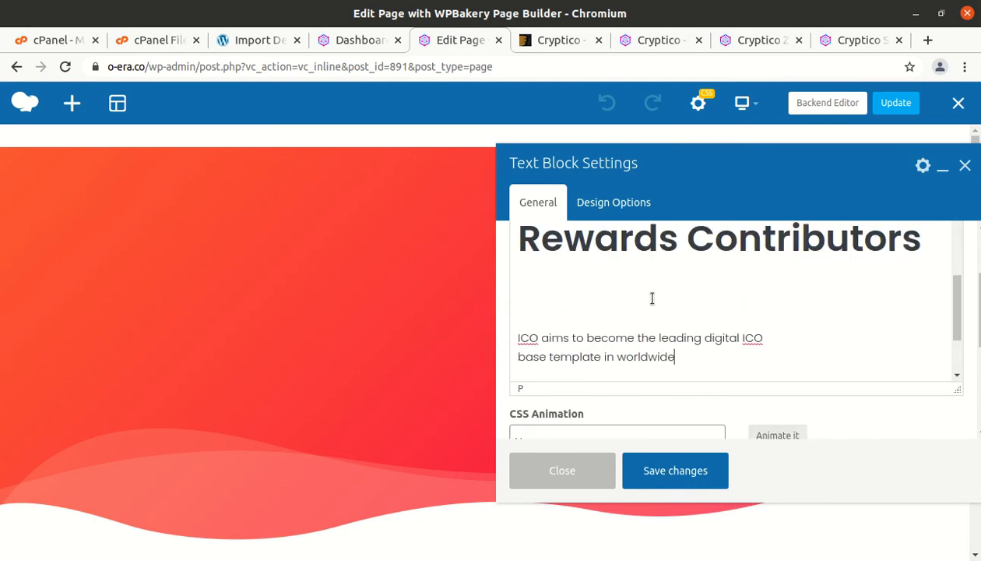
pyautogui.scroll(1, 653, 299)
pyautogui.scroll(-5, 653, 298)
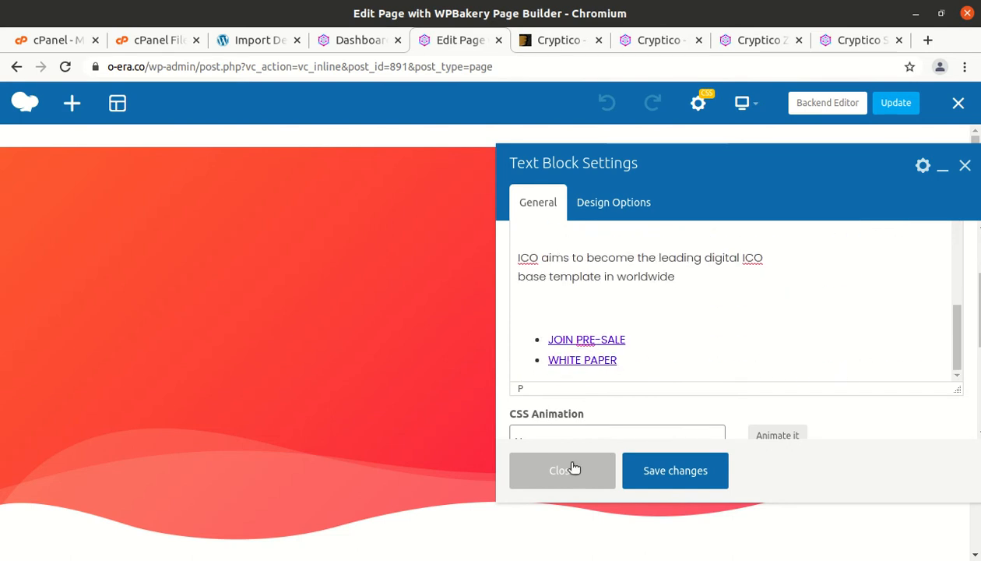
pyautogui.click(557, 472)
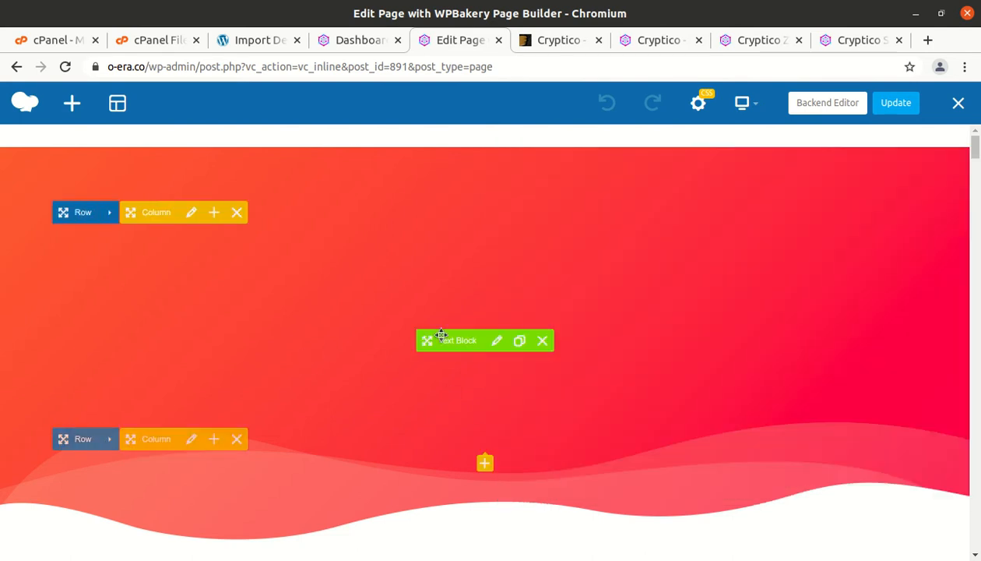
# Look through the home page's rows in the frontend editor, and switch to the backend editor to view its text blocks
pyautogui.scroll(-5, 554, 301)
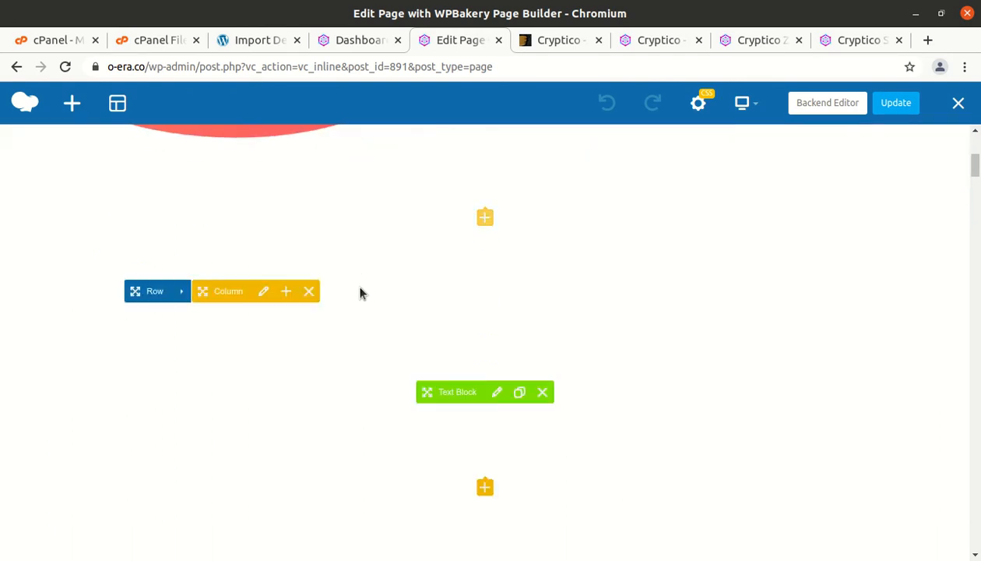
pyautogui.scroll(-3, 351, 323)
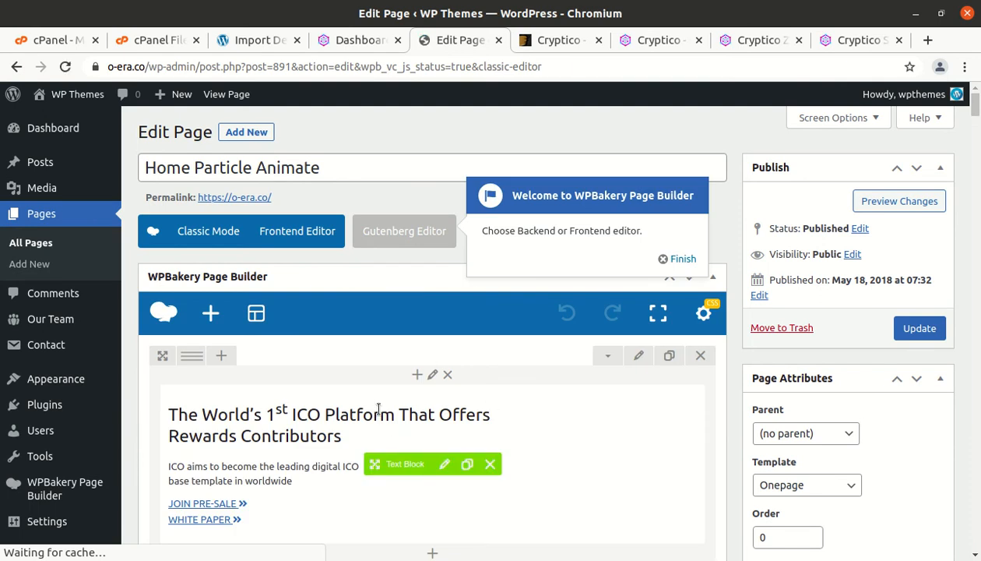
pyautogui.scroll(-3, 273, 368)
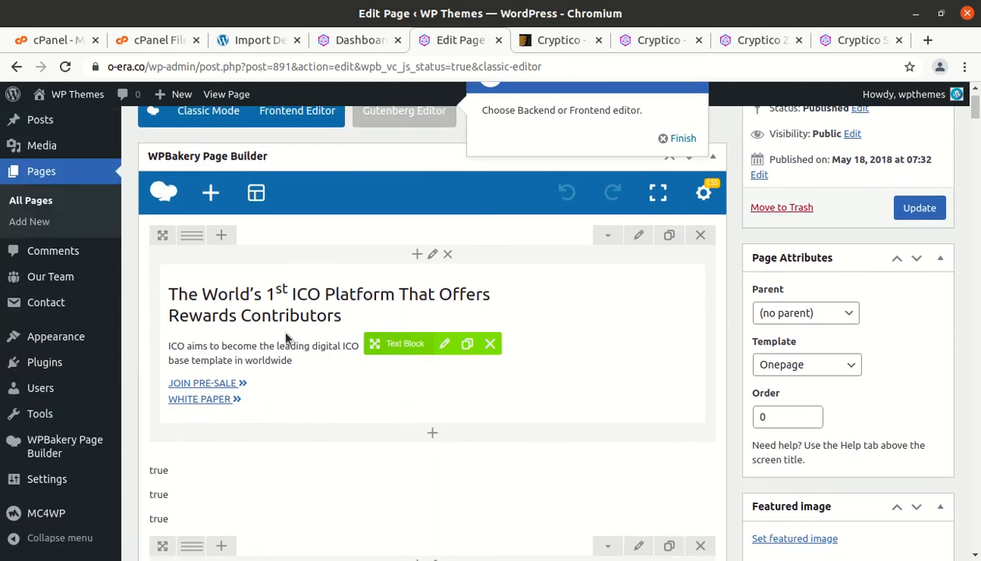
# Look through the home page's rows in the backend editor, and review the About ICO text block's settings without changing them
pyautogui.scroll(-3, 364, 399)
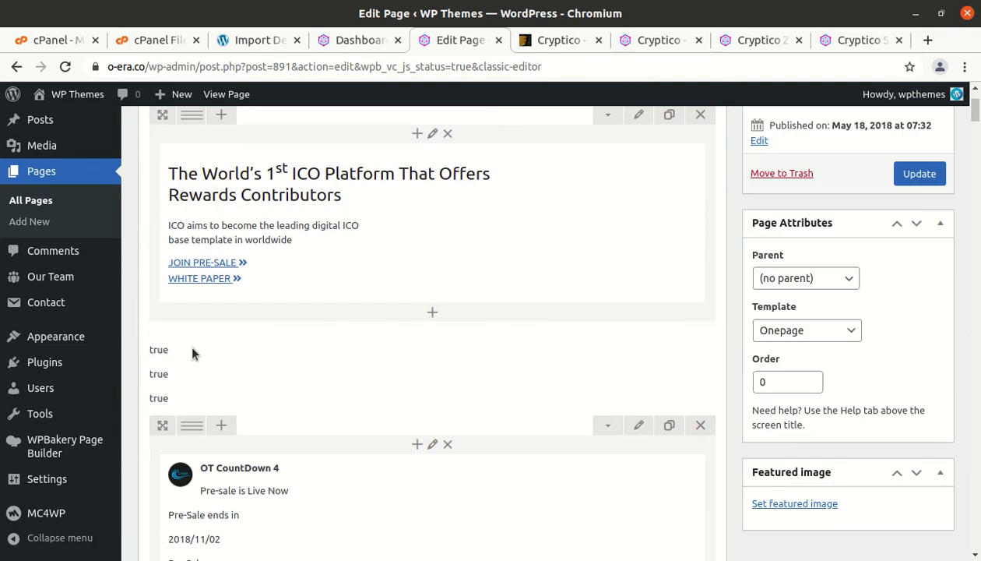
pyautogui.scroll(-7, 472, 355)
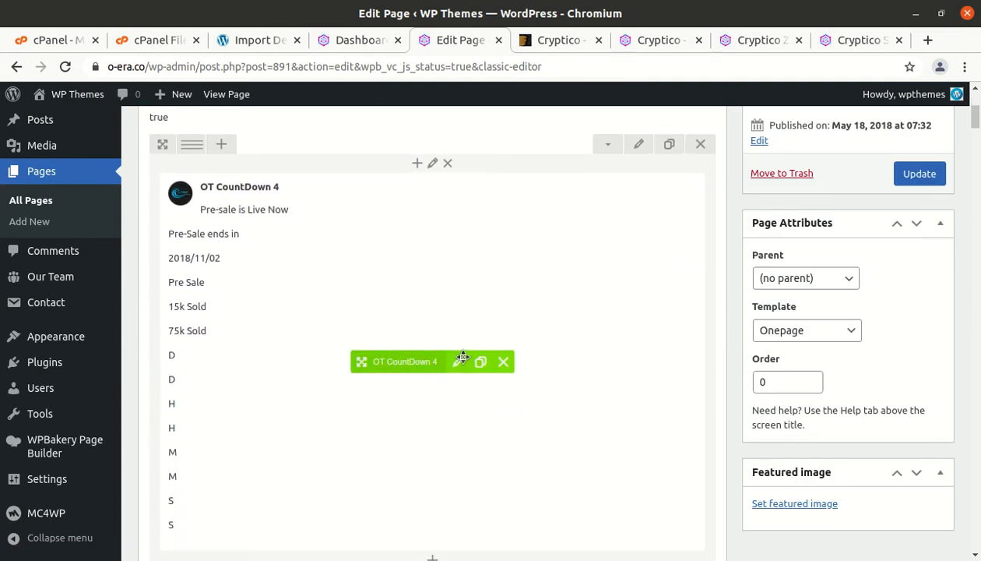
pyautogui.scroll(-6, 483, 347)
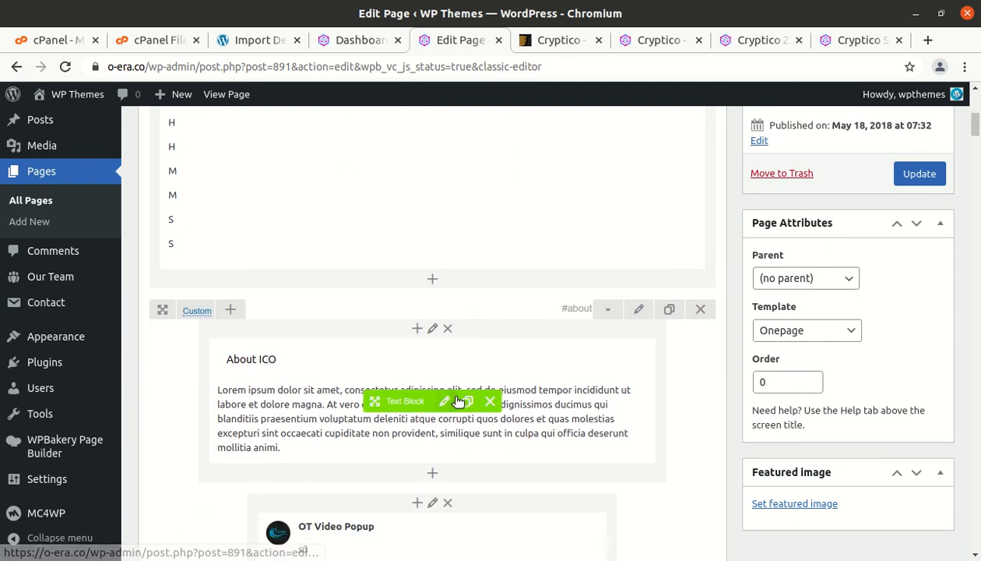
pyautogui.click(447, 400)
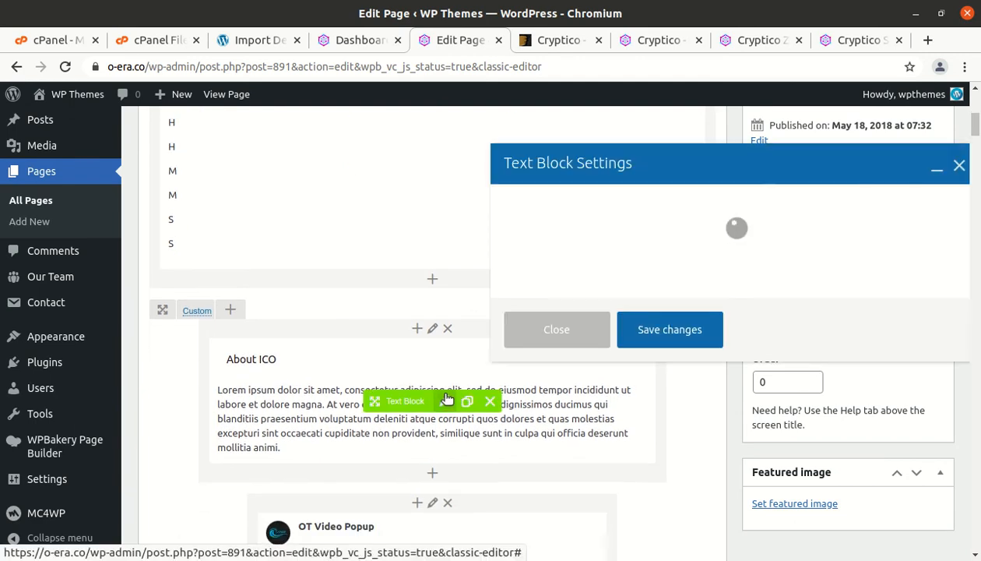
pyautogui.scroll(-5, 687, 360)
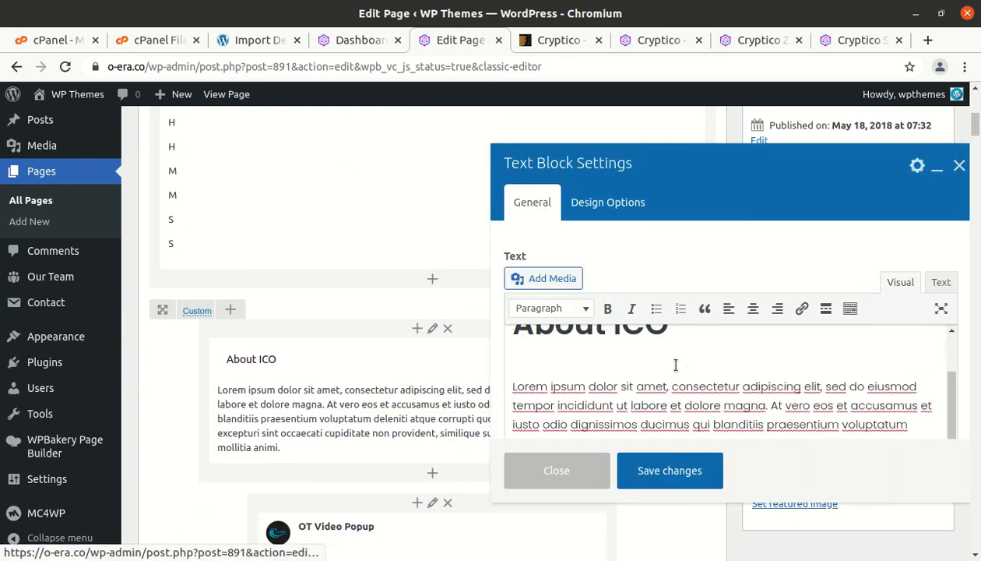
pyautogui.scroll(-3, 687, 361)
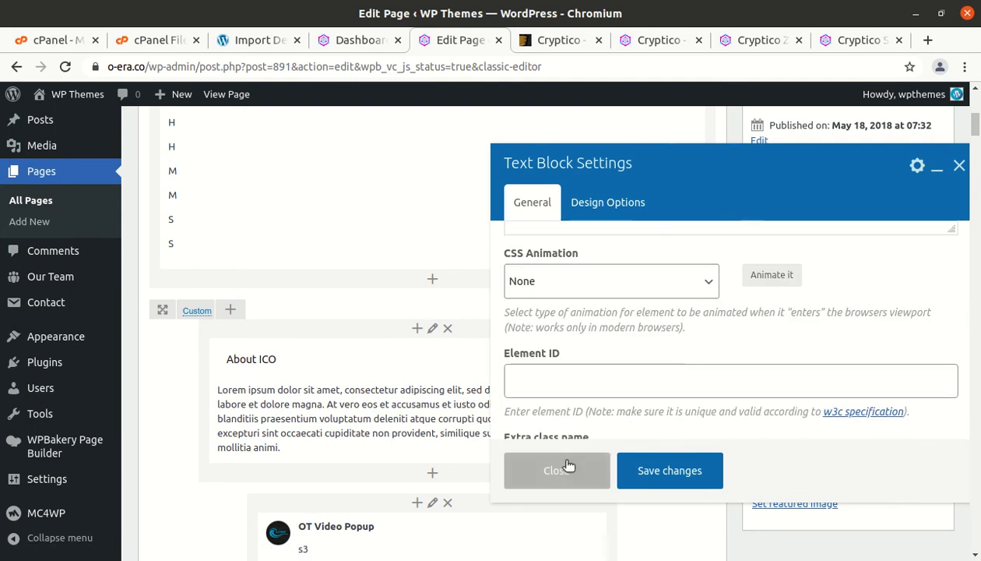
pyautogui.click(548, 460)
pyautogui.scroll(-4, 465, 383)
pyautogui.scroll(-5, 442, 393)
pyautogui.scroll(20, 442, 393)
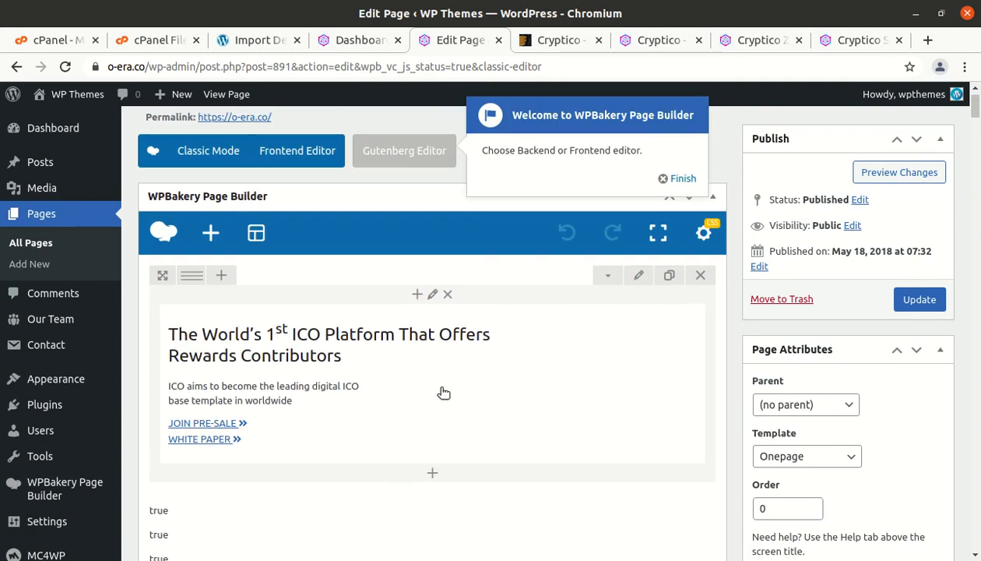
pyautogui.scroll(2, 443, 393)
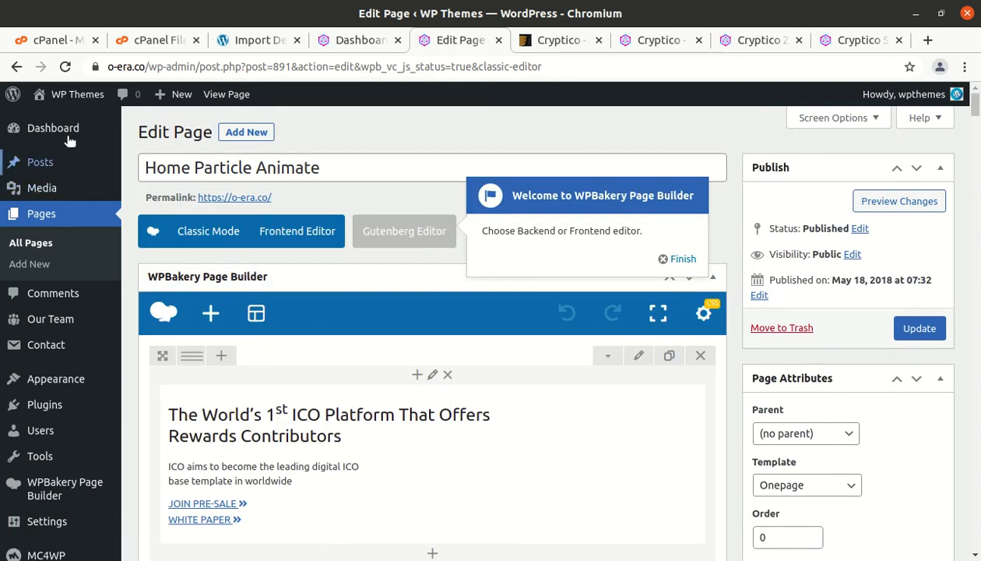
# Leave the page editor for the dashboard, visit the live site and reload its home page
pyautogui.moveTo(64, 132)
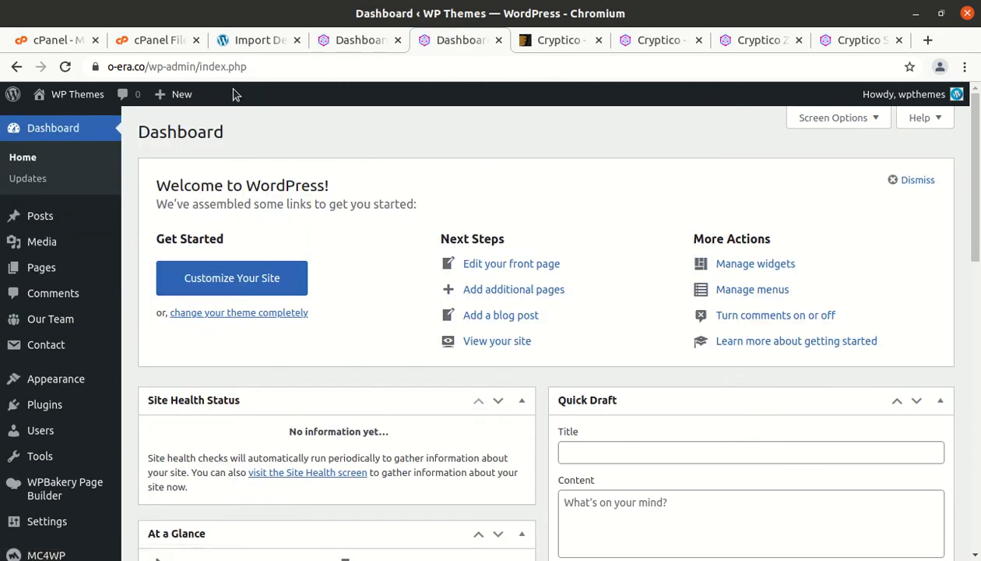
pyautogui.moveTo(66, 101)
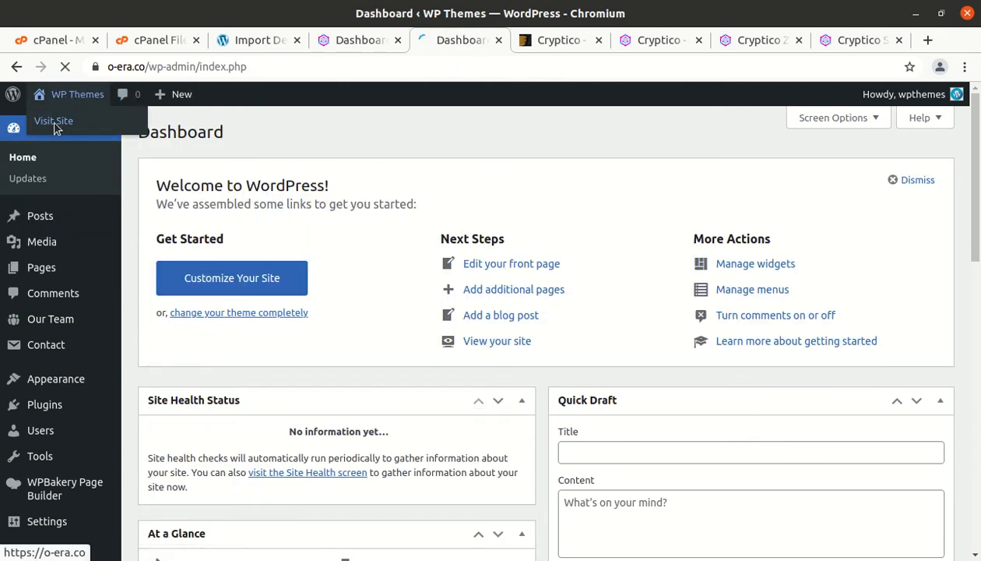
pyautogui.click(55, 123)
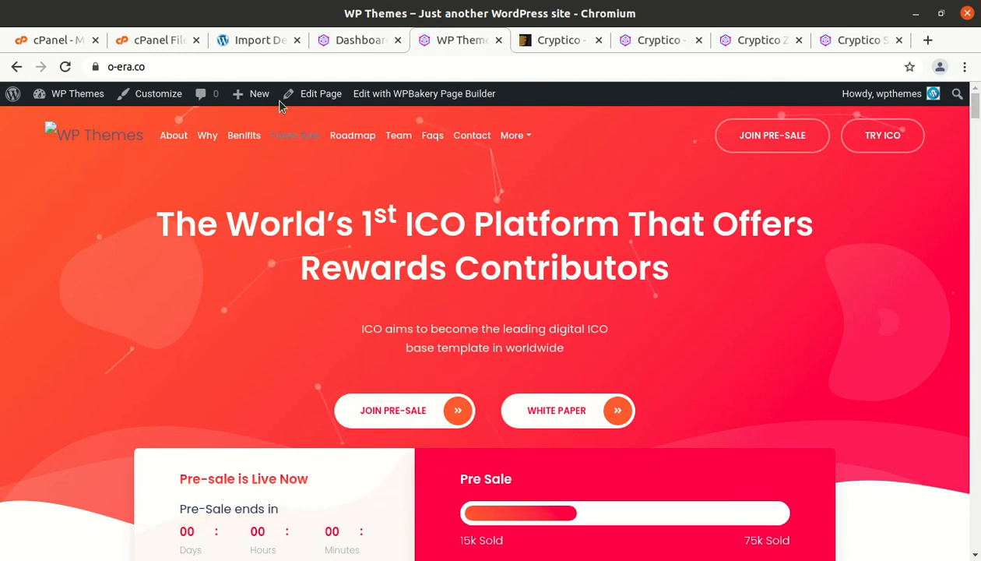
pyautogui.click(65, 66)
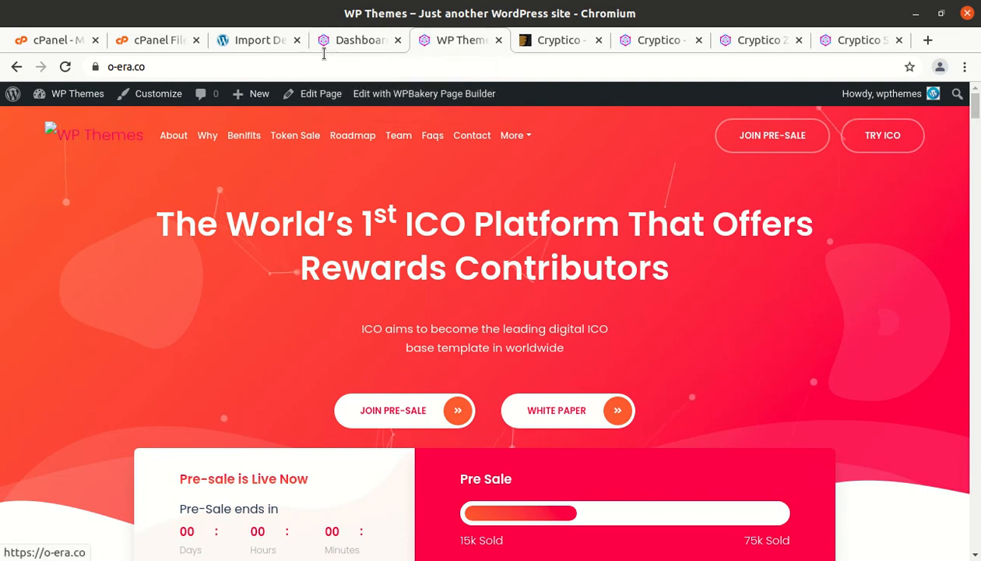
# Set the header's main logo image to logo-big.png from the media library in the Customizer, publish the change and close the Customizer
pyautogui.click(351, 48)
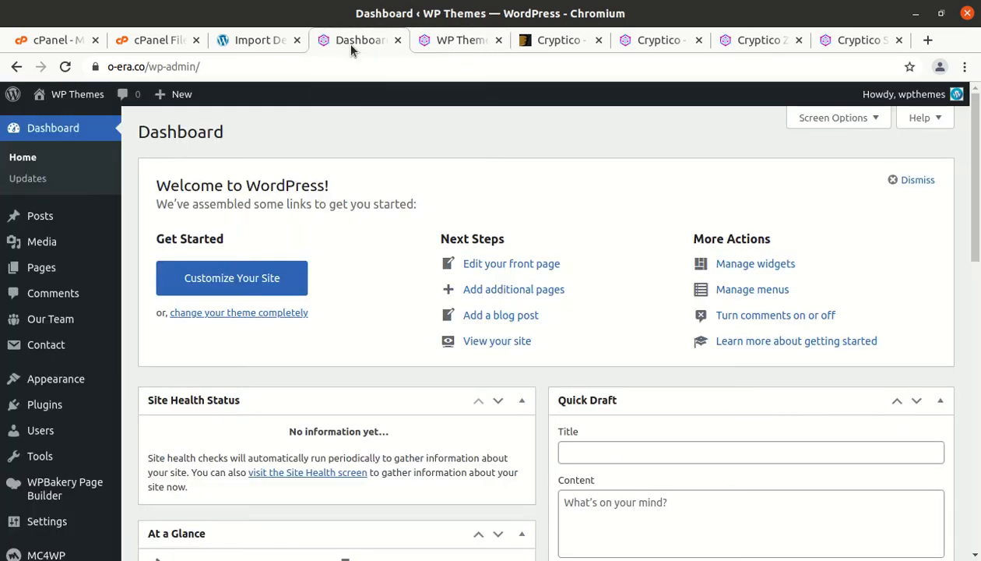
pyautogui.scroll(-2, 19, 342)
pyautogui.moveTo(42, 337)
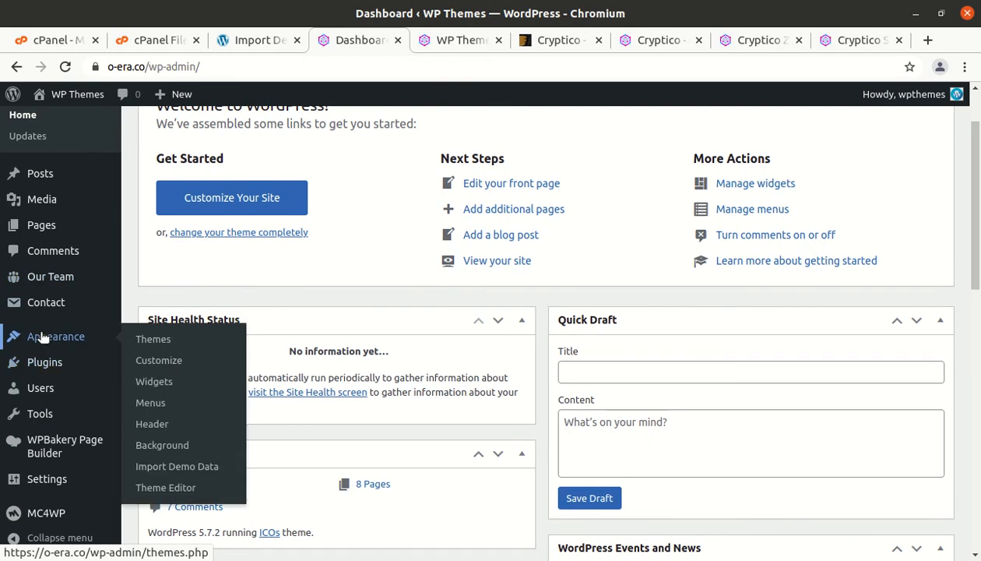
pyautogui.click(166, 362)
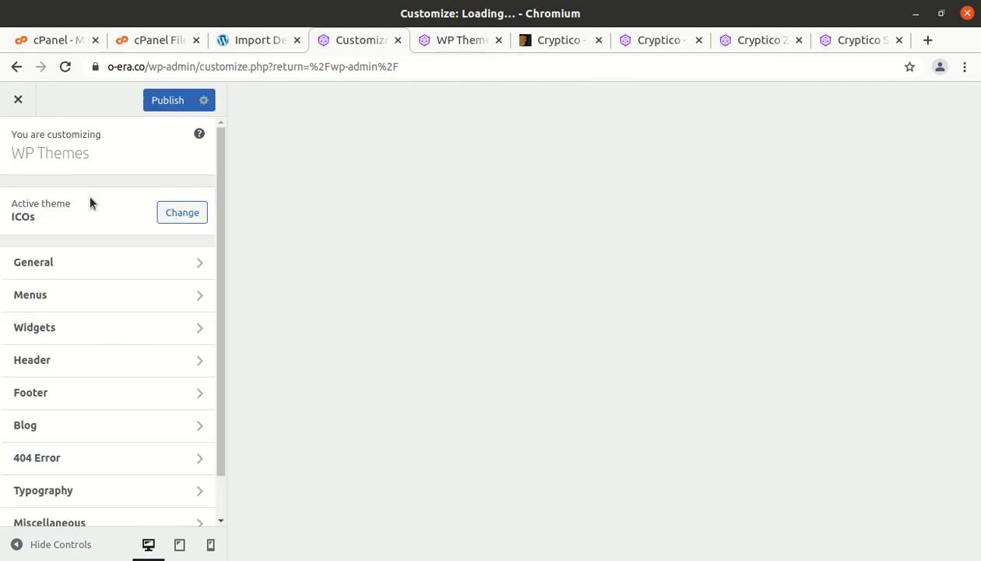
pyautogui.click(57, 363)
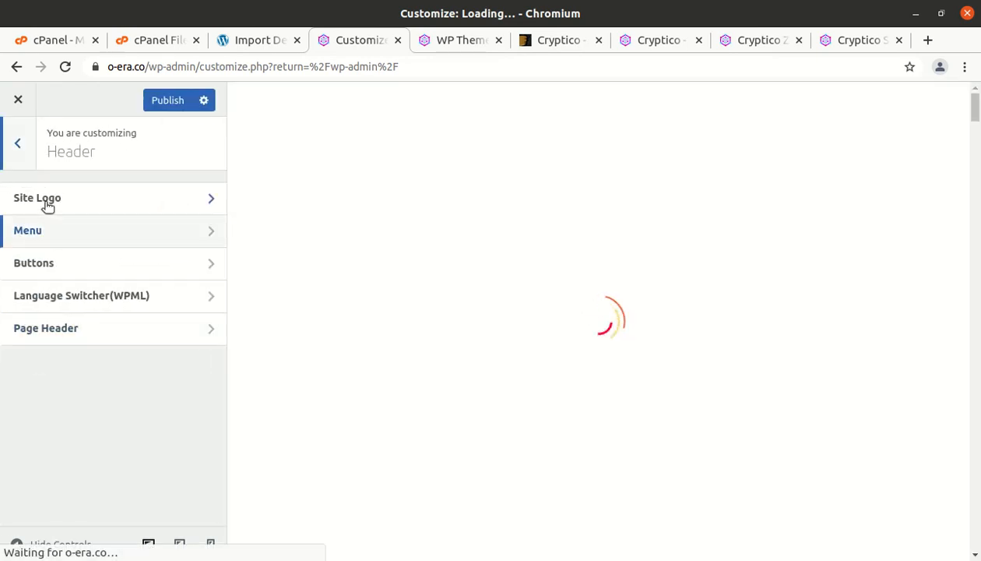
pyautogui.click(44, 203)
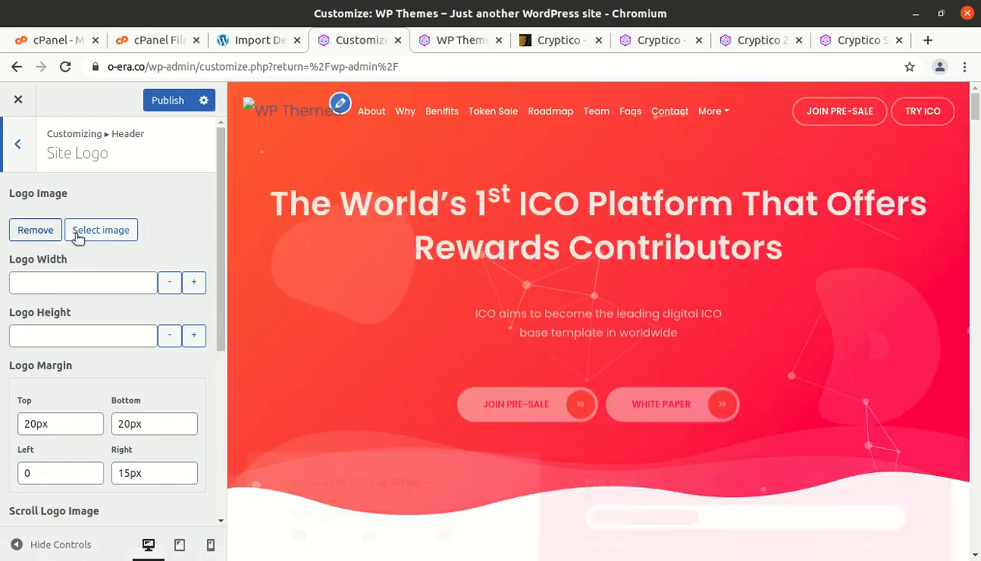
pyautogui.click(96, 230)
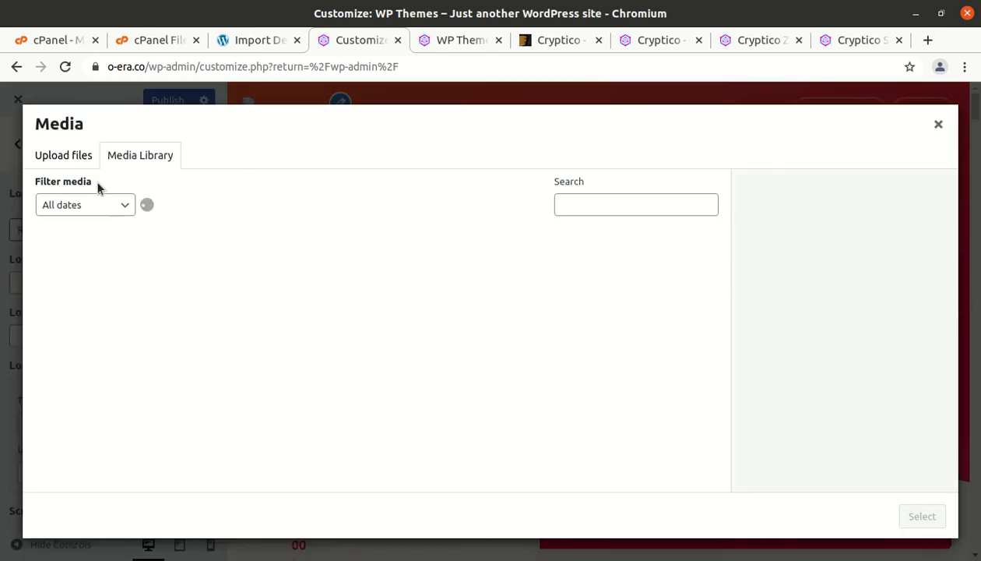
pyautogui.click(94, 267)
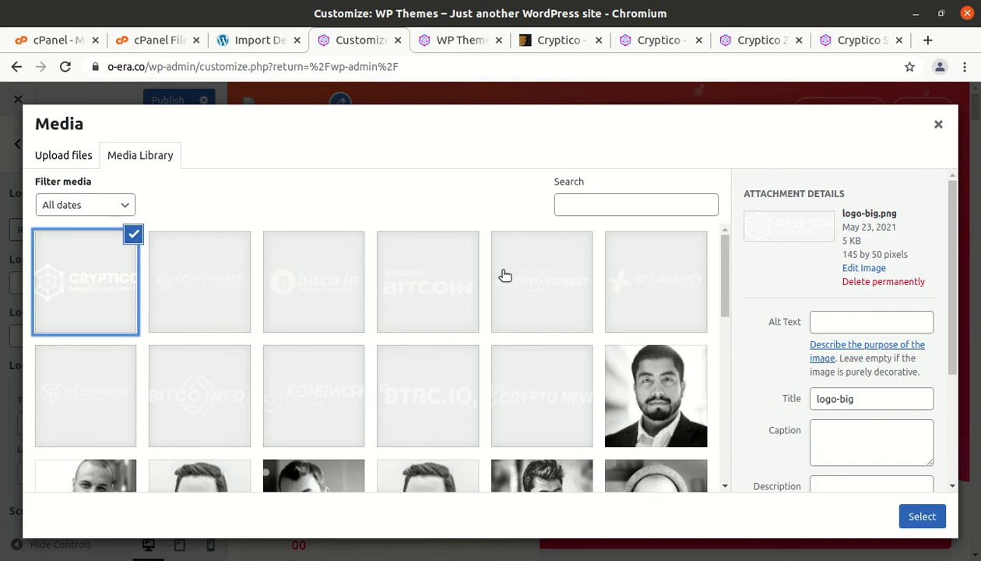
pyautogui.click(922, 516)
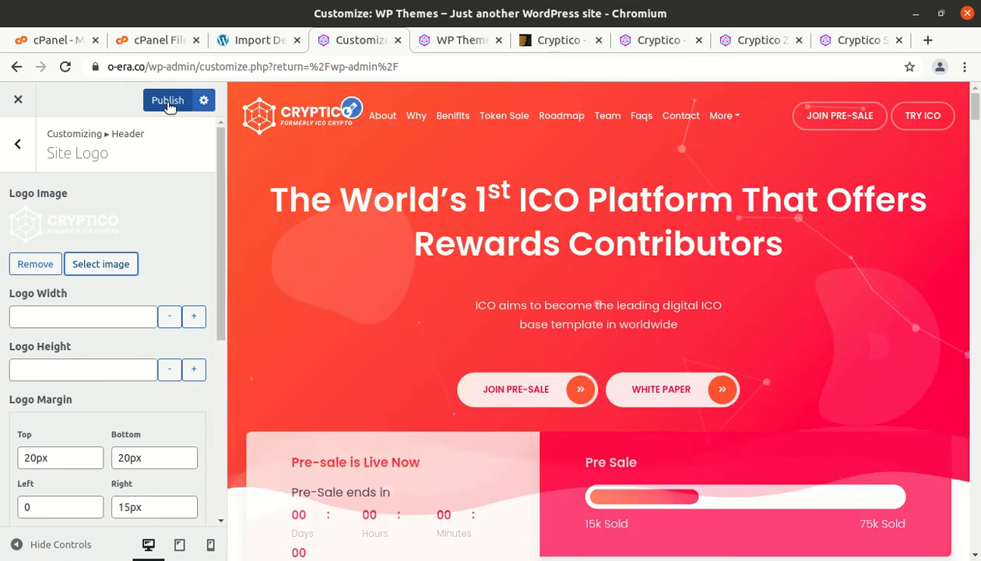
pyautogui.click(167, 103)
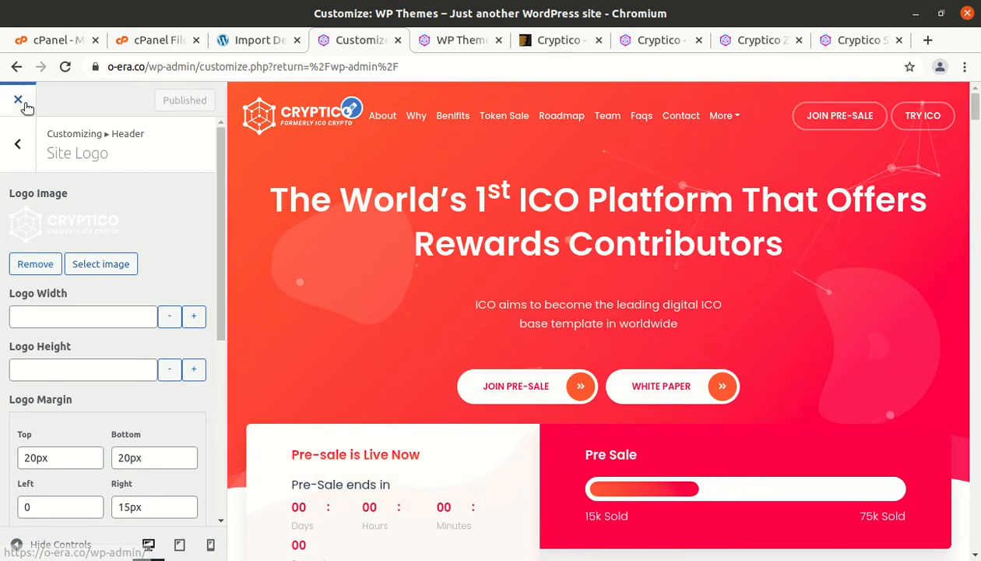
pyautogui.click(18, 99)
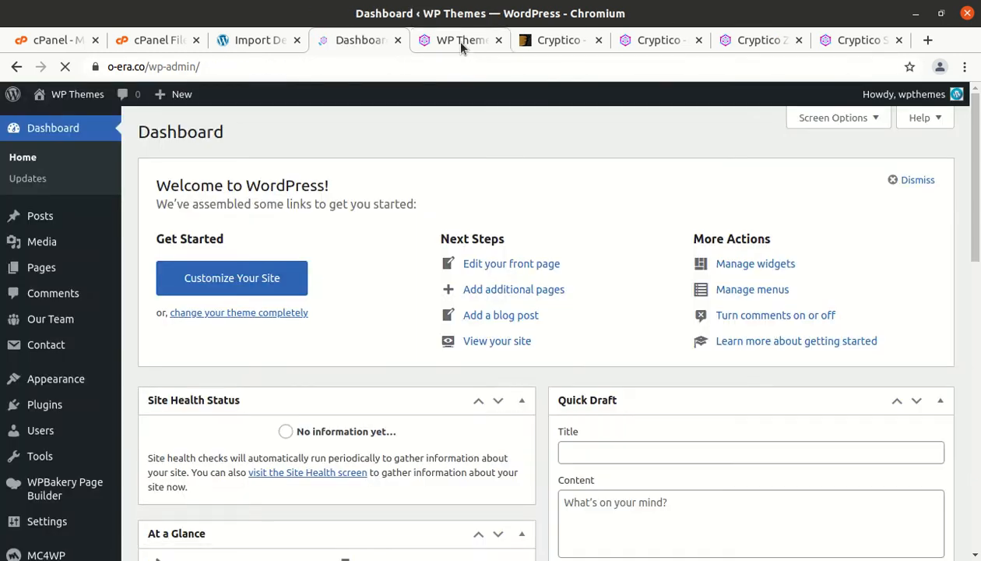
# Reload the live site and check the logo in both the initial header and the sticky header shown while scrolling
pyautogui.click(459, 42)
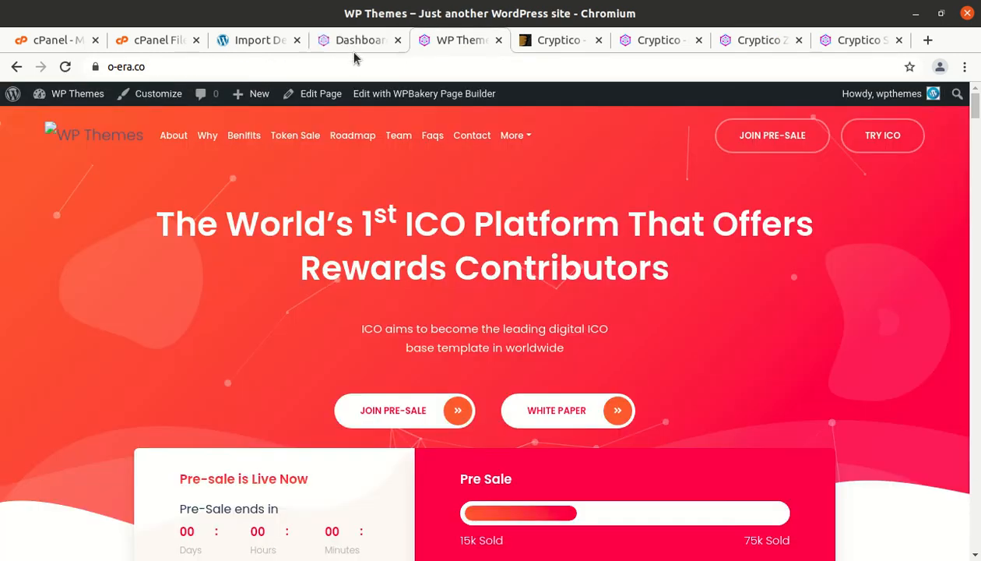
pyautogui.click(65, 66)
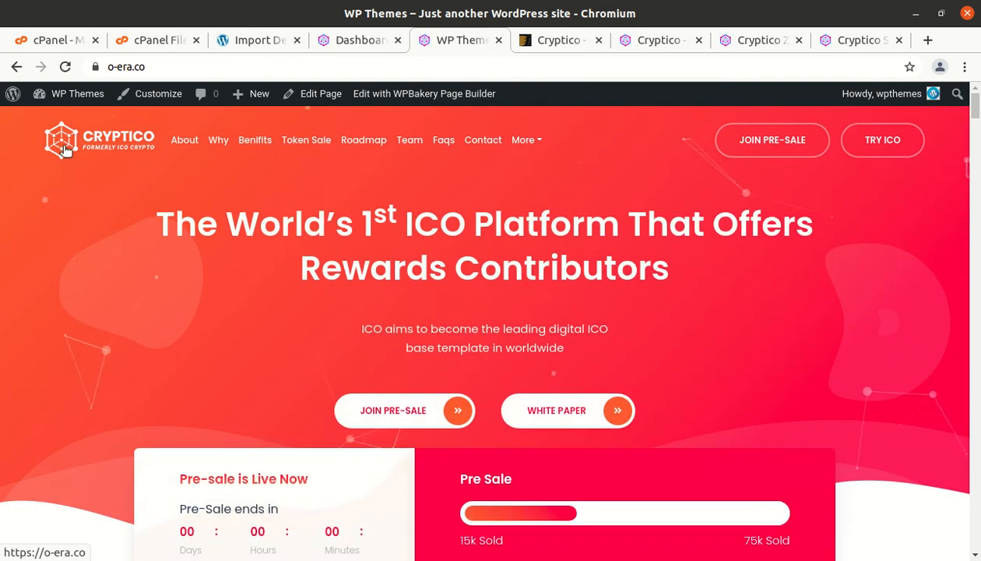
pyautogui.scroll(-2, 307, 262)
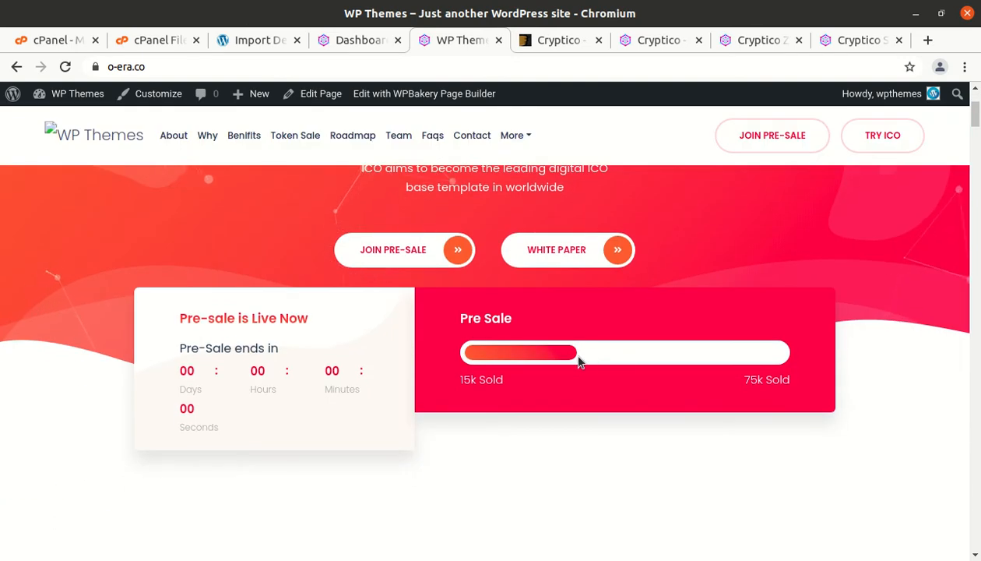
pyautogui.scroll(-3, 378, 290)
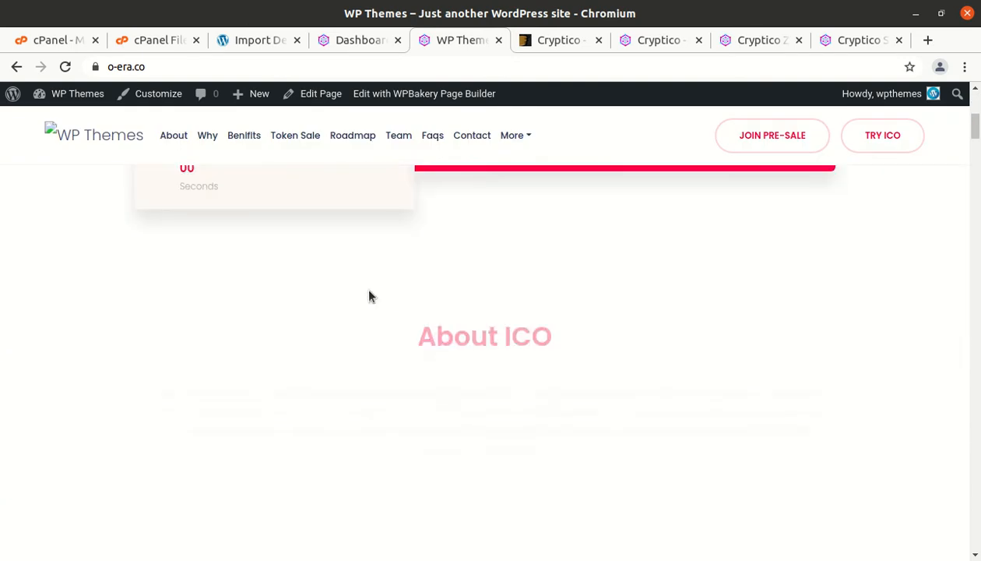
pyautogui.scroll(-2, 343, 278)
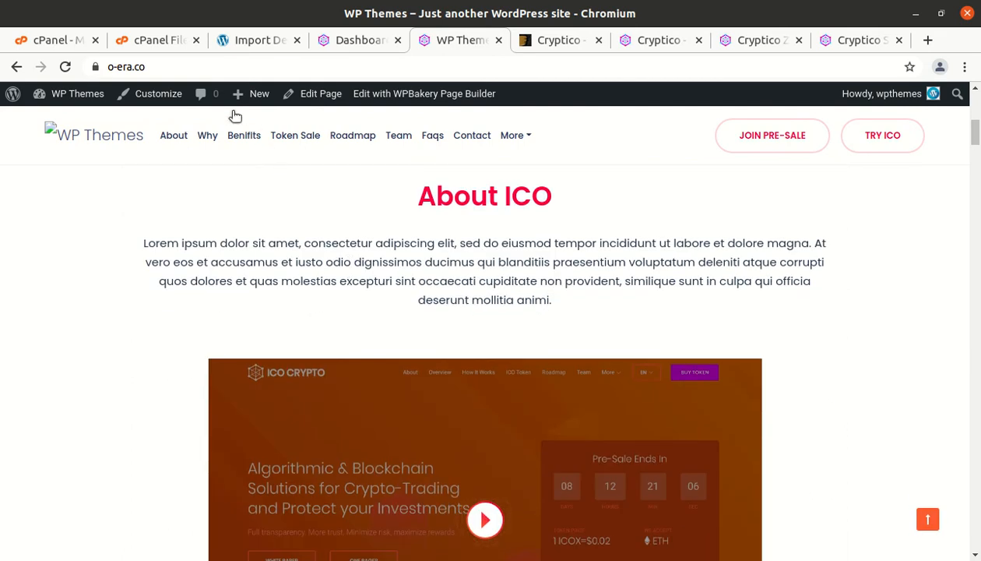
pyautogui.click(67, 67)
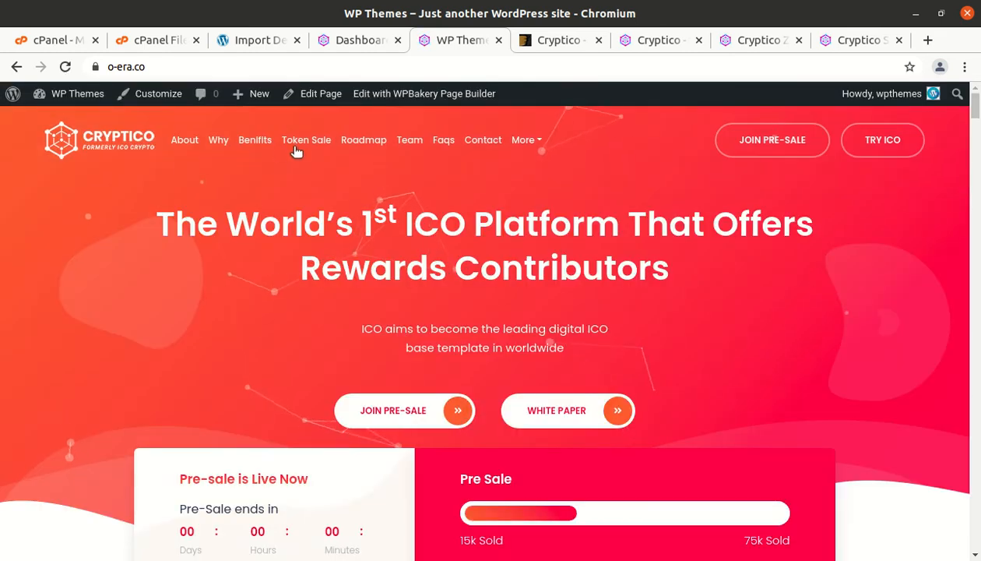
# Return to the dashboard, open the Customizer and go to the header's Site Logo settings
pyautogui.click(355, 42)
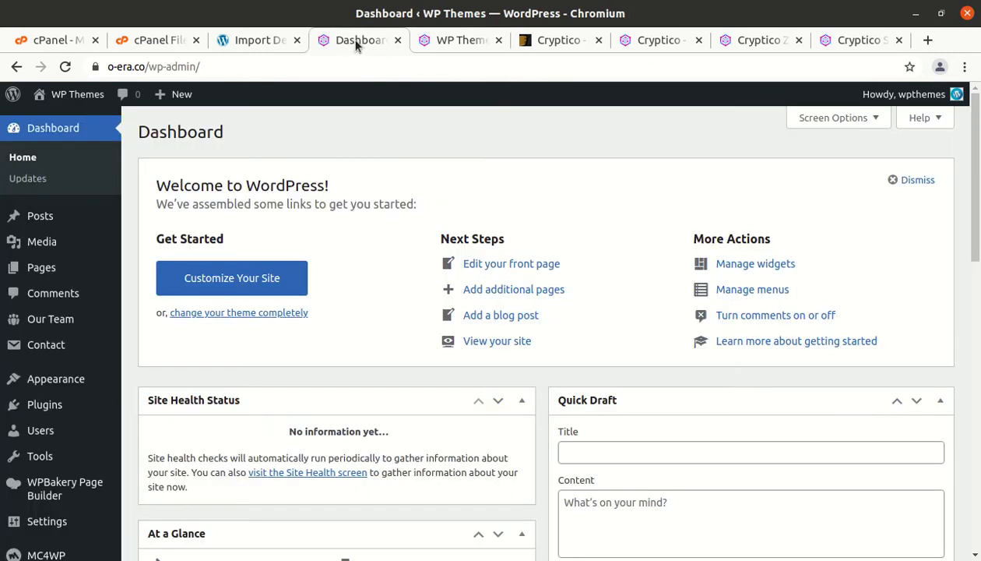
pyautogui.scroll(-1, 51, 319)
pyautogui.moveTo(55, 348)
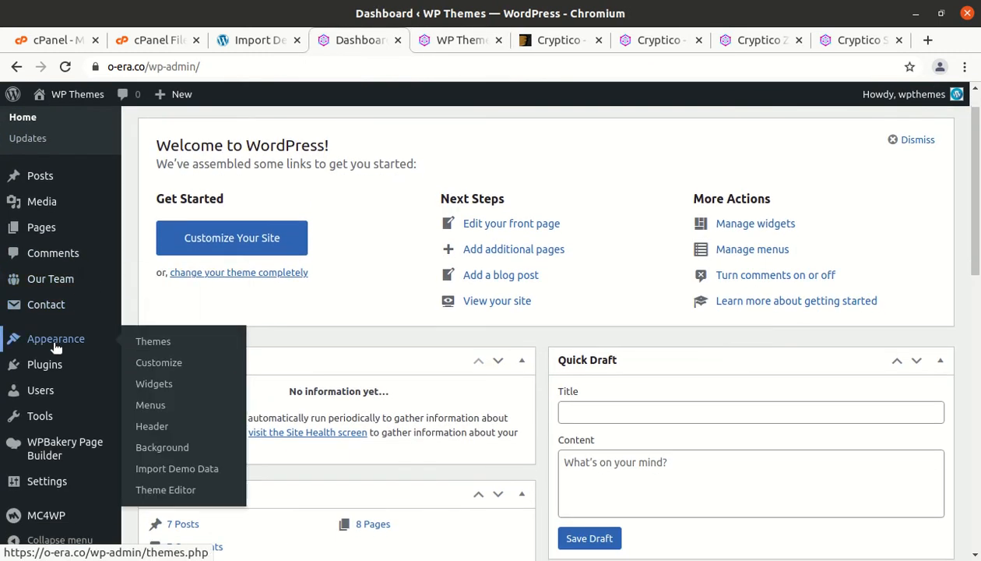
pyautogui.click(150, 370)
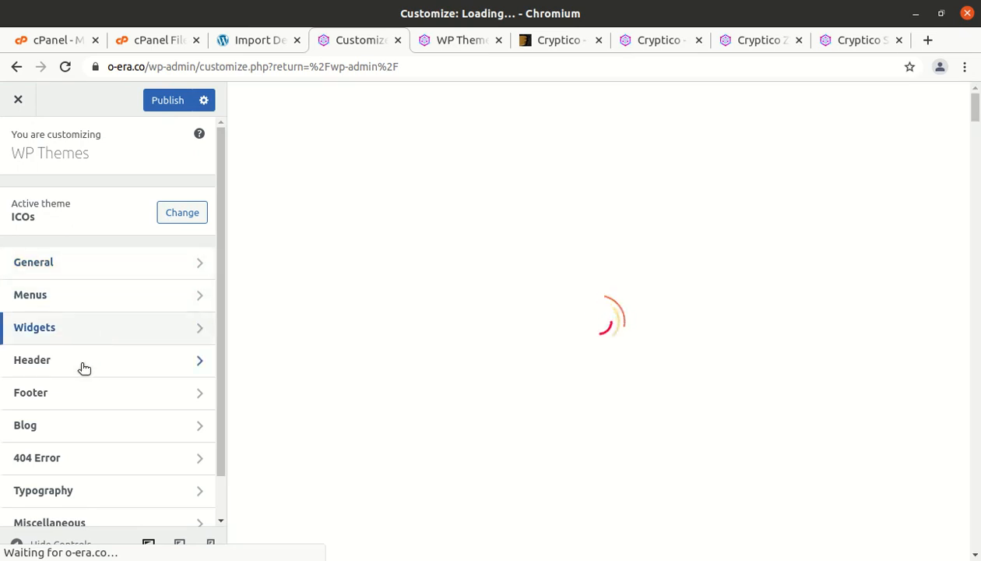
pyautogui.click(82, 364)
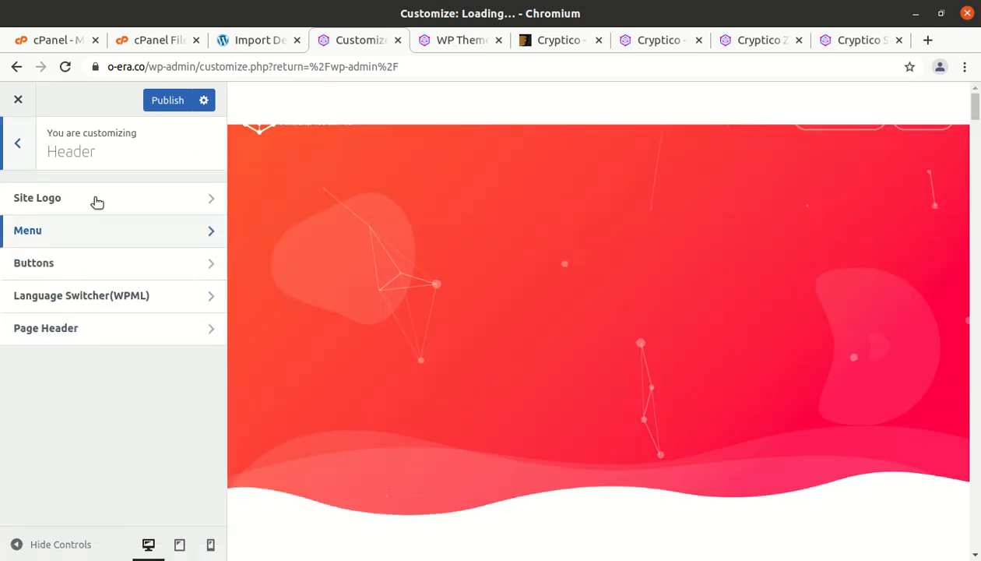
pyautogui.click(96, 201)
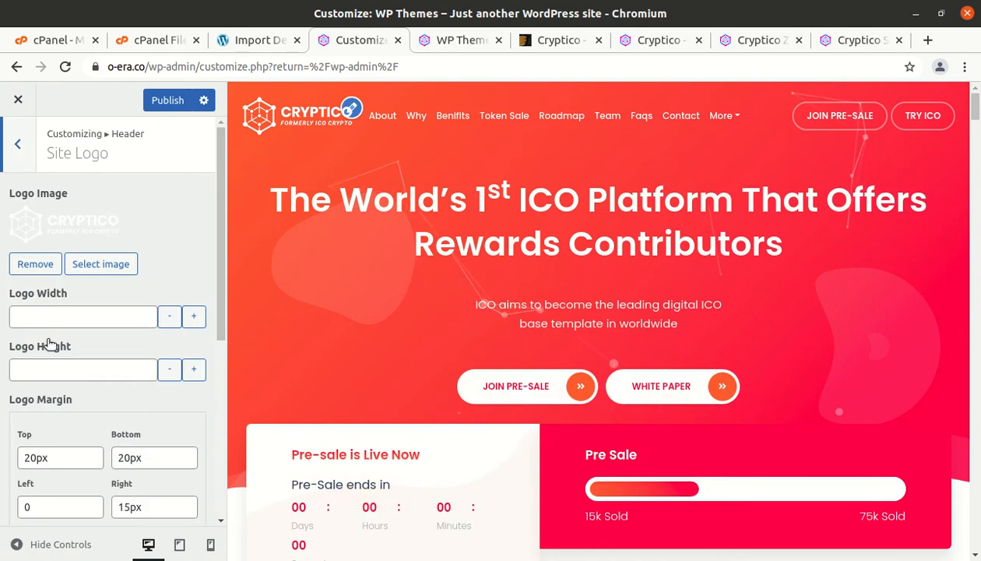
# Review the image, width, height and margin options for the main logo and the scroll logo
pyautogui.scroll(-3, 109, 311)
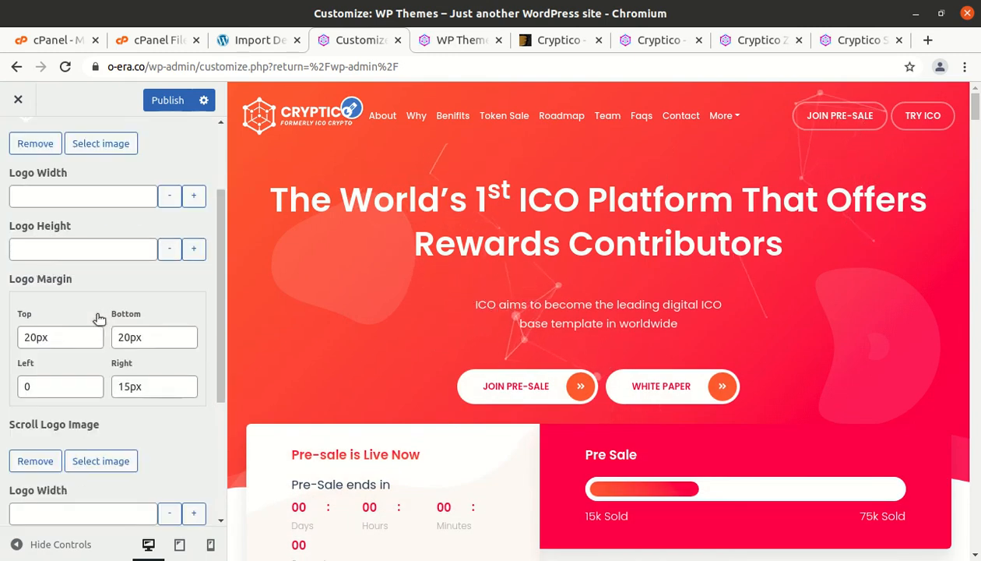
pyautogui.scroll(-3, 67, 393)
pyautogui.scroll(-3, 99, 377)
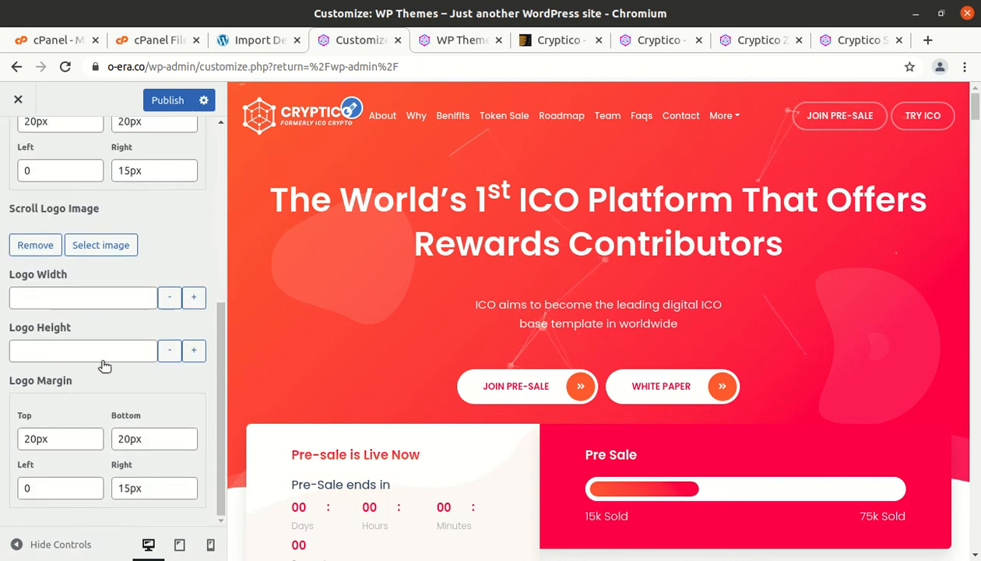
pyautogui.scroll(4, 78, 363)
pyautogui.scroll(4, 70, 327)
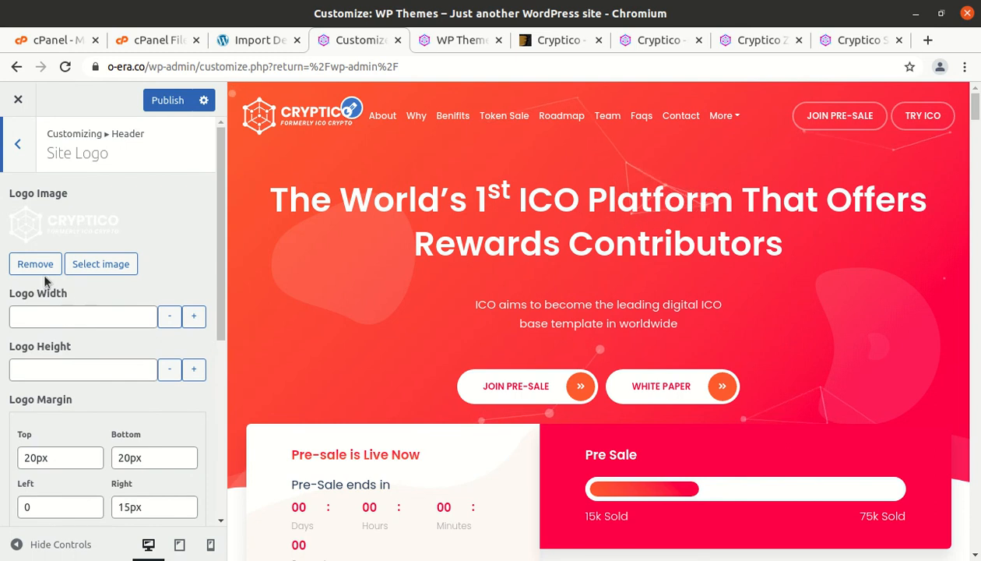
pyautogui.click(35, 319)
pyautogui.click(33, 376)
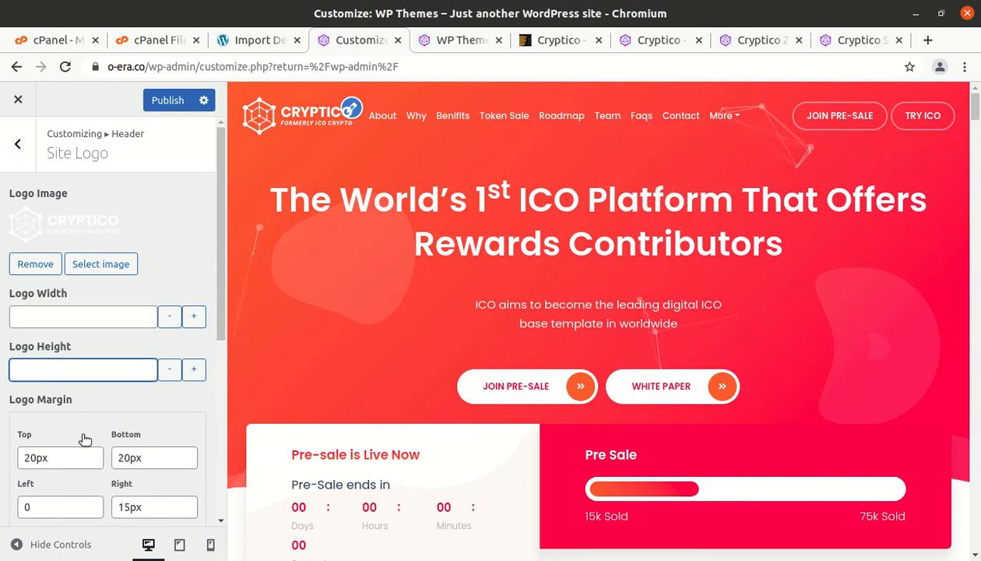
# Go to the header's Menu settings and look through the layout, sticky and colour options
pyautogui.click(22, 149)
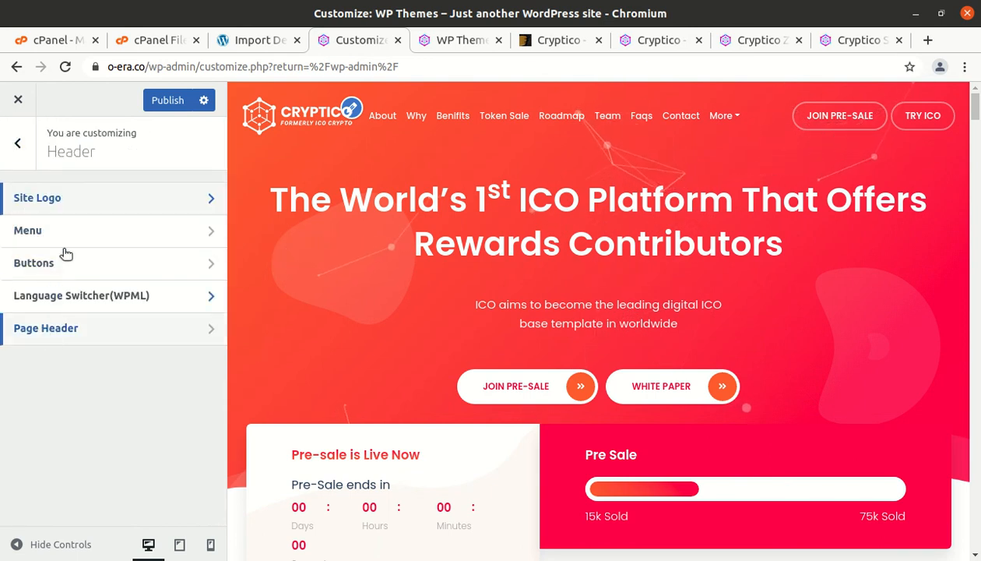
pyautogui.click(75, 233)
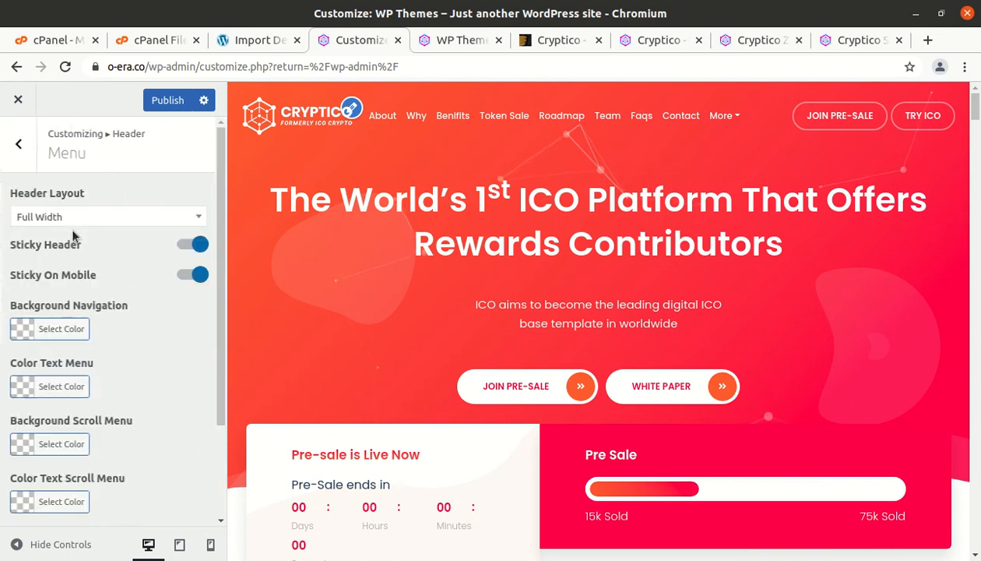
pyautogui.scroll(-3, 129, 305)
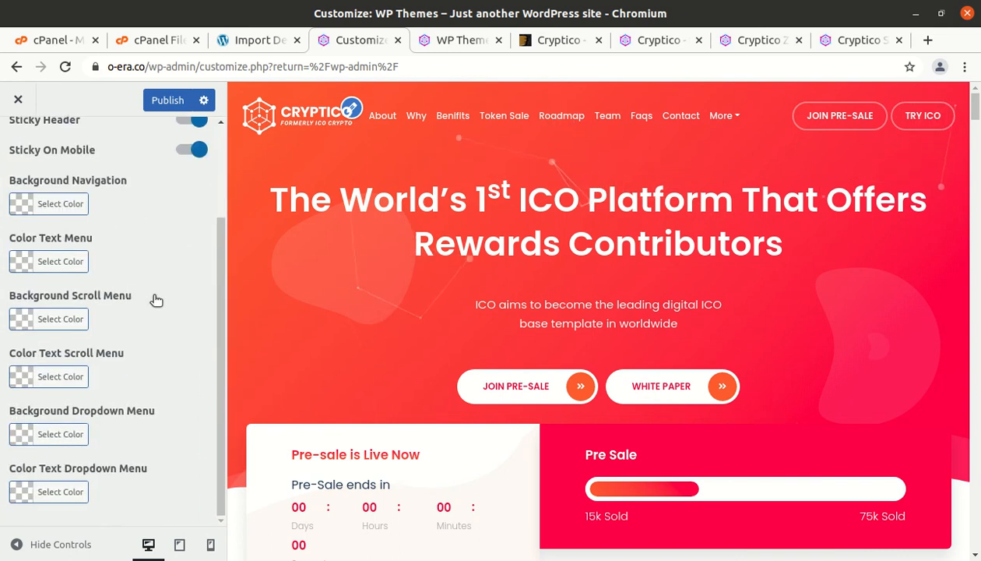
pyautogui.scroll(3, 164, 301)
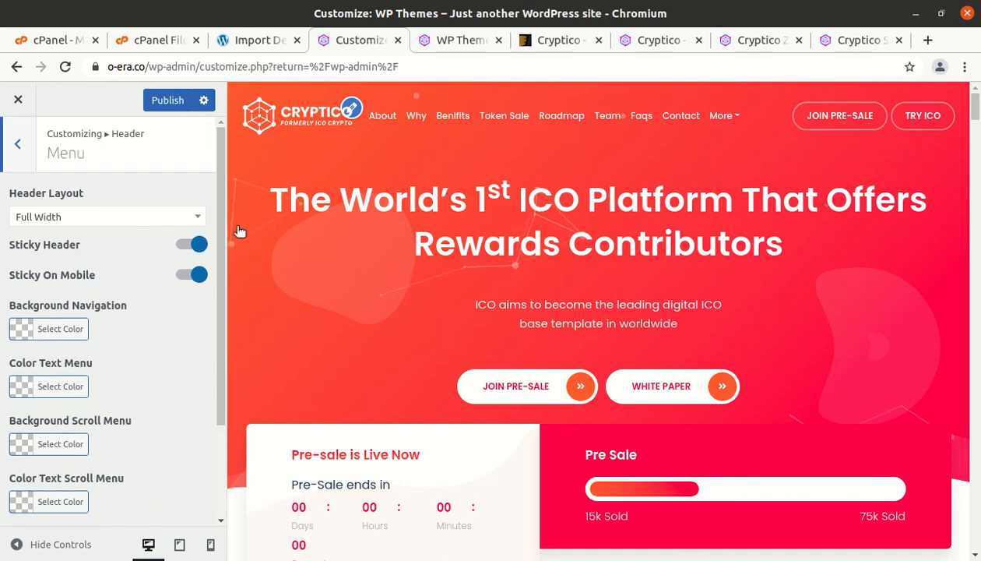
# Try to edit the sticky header's logo from the preview, and switch the Sticky Header option off and back on
pyautogui.scroll(-5, 460, 173)
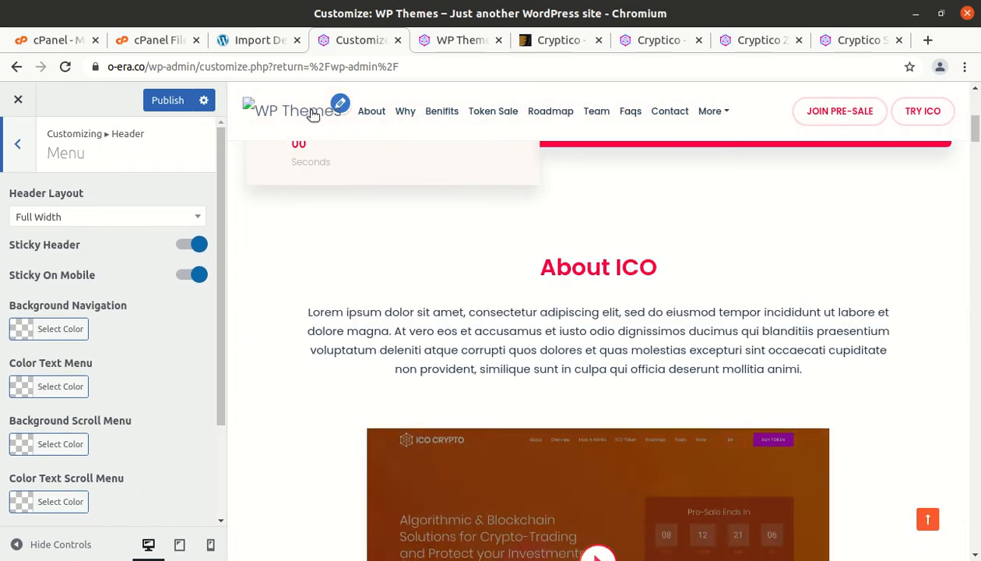
pyautogui.click(338, 113)
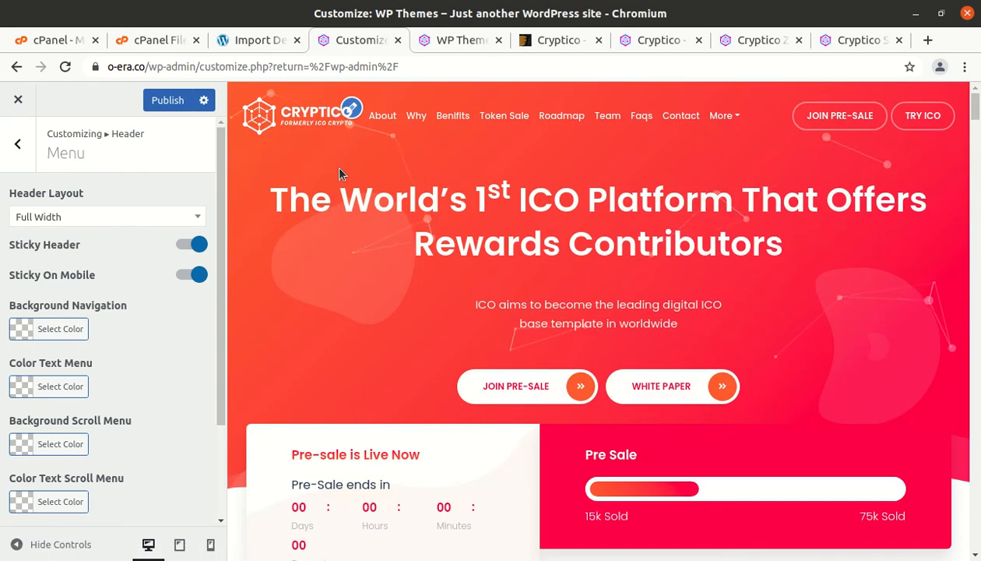
pyautogui.scroll(-6, 366, 183)
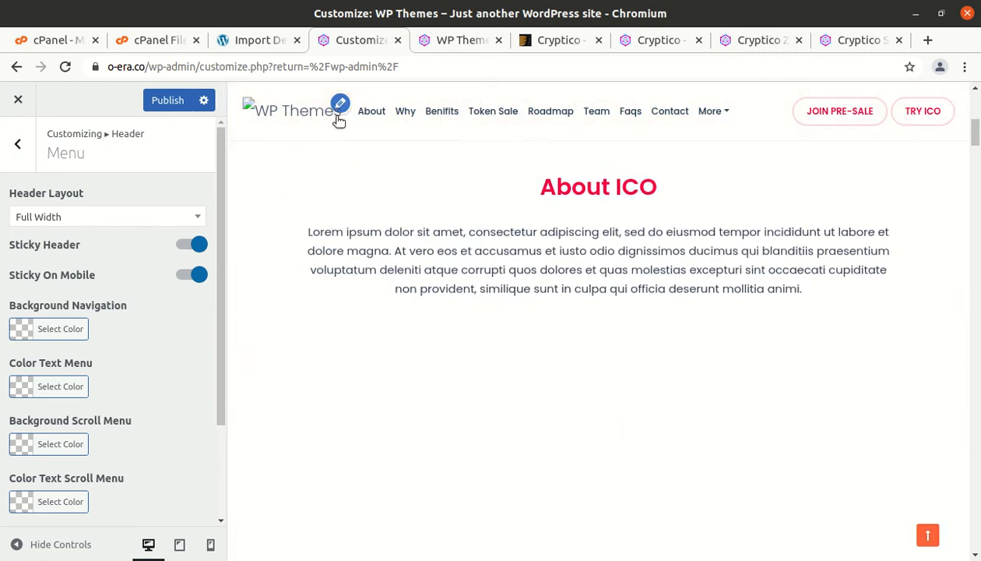
pyautogui.click(341, 107)
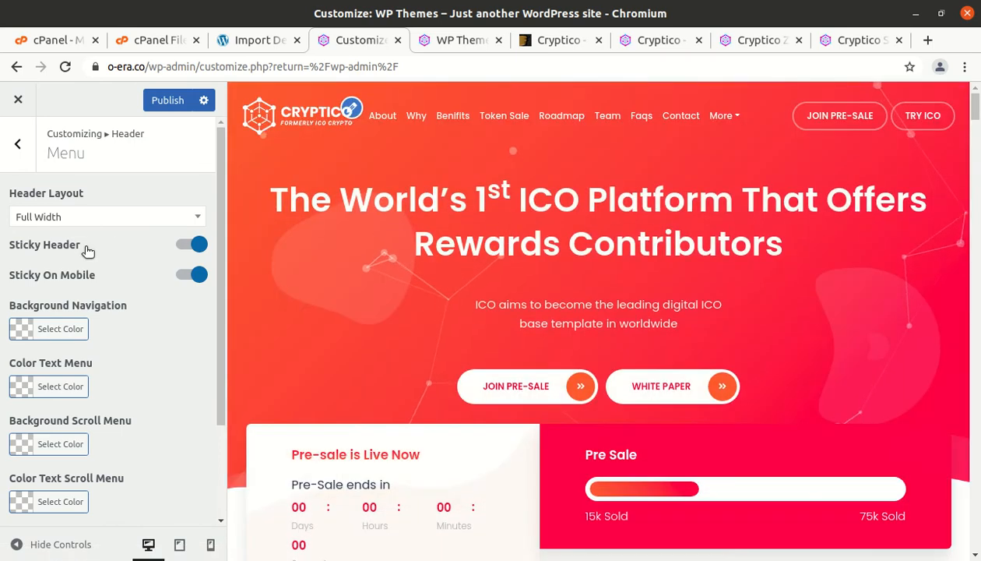
pyautogui.click(87, 248)
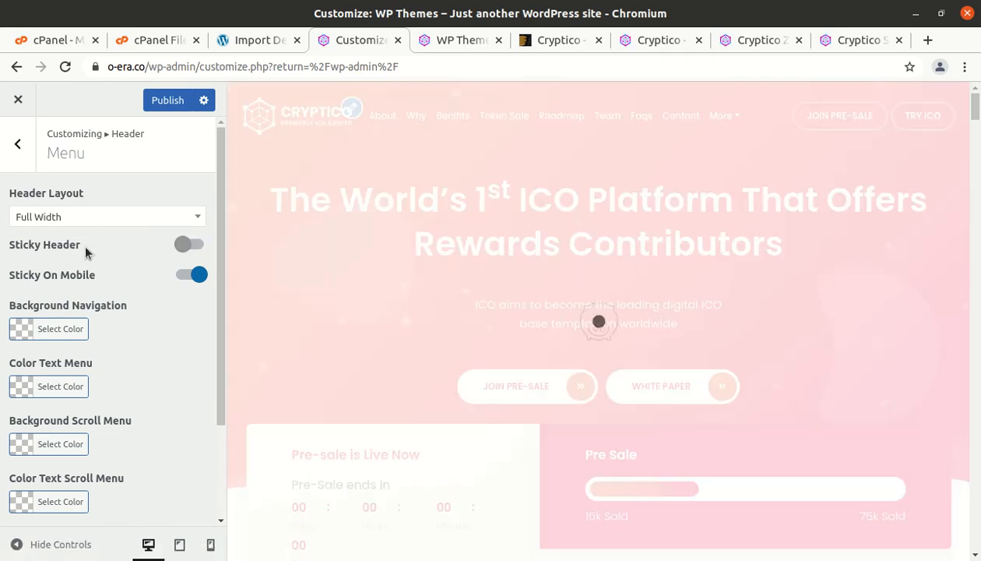
pyautogui.click(199, 247)
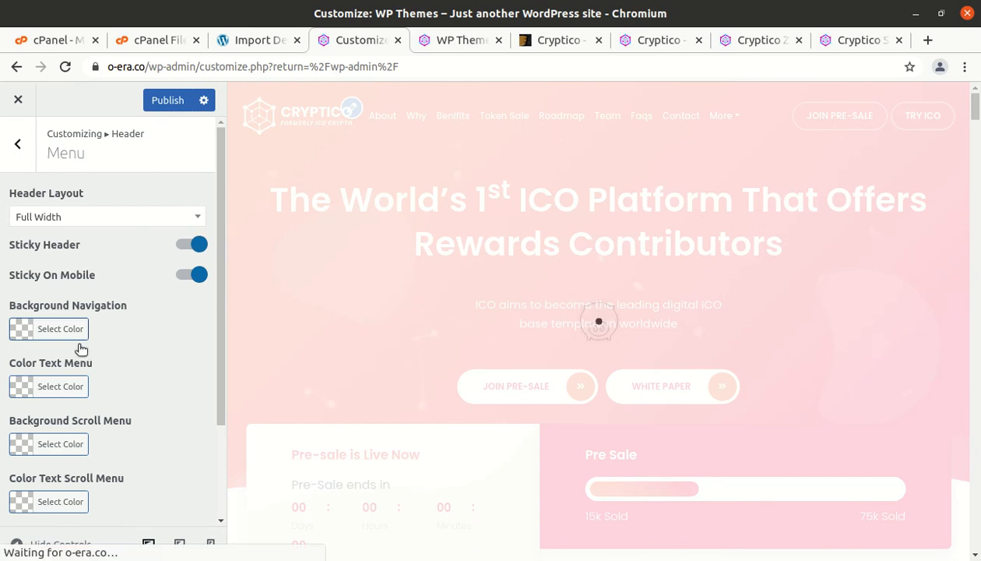
# Set the Scroll Logo Image in the Site Logo settings to logo-big.png from the media library, publish the change and close the Customizer
pyautogui.scroll(-3, 80, 347)
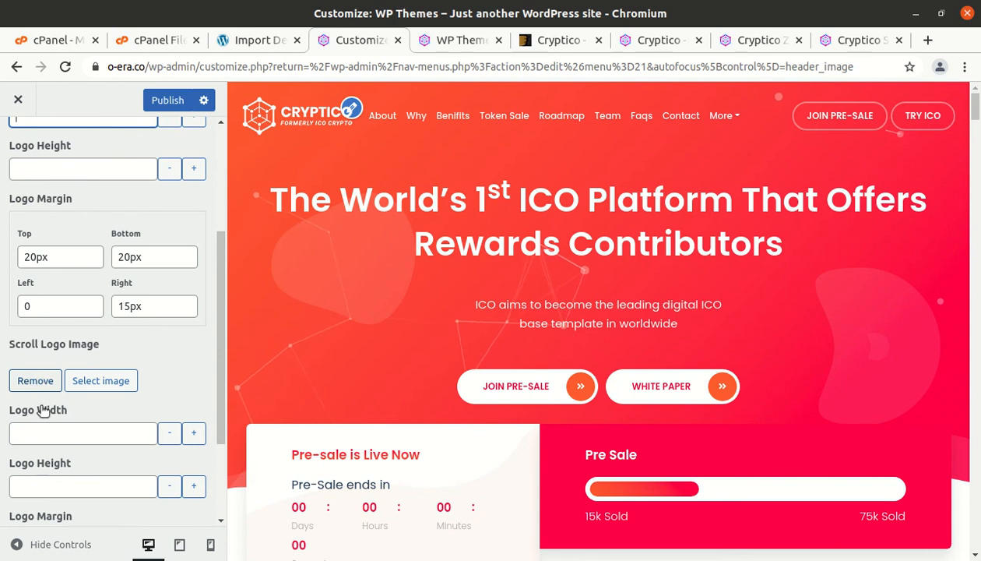
pyautogui.scroll(5, 64, 338)
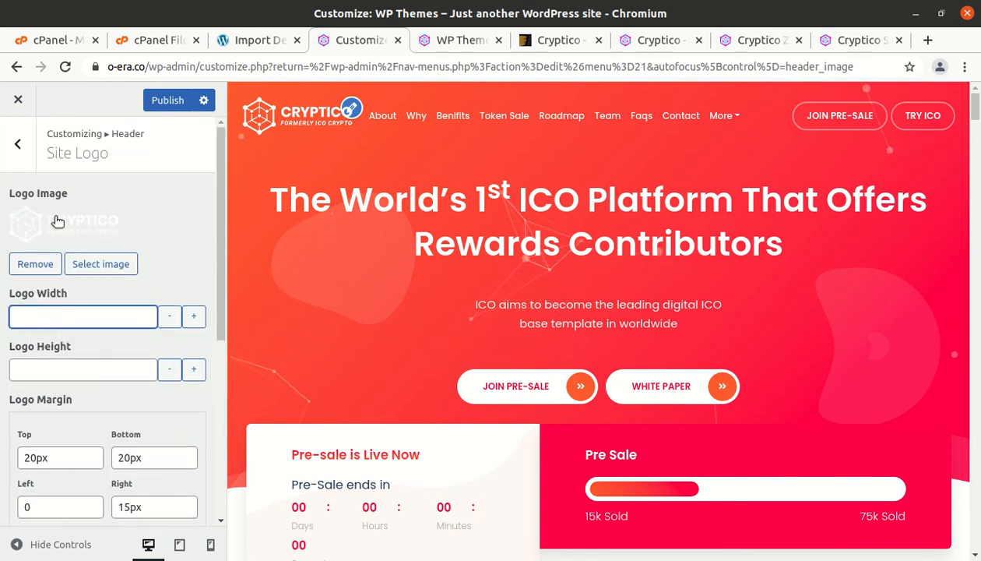
pyautogui.scroll(-2, 59, 220)
pyautogui.scroll(2, 74, 180)
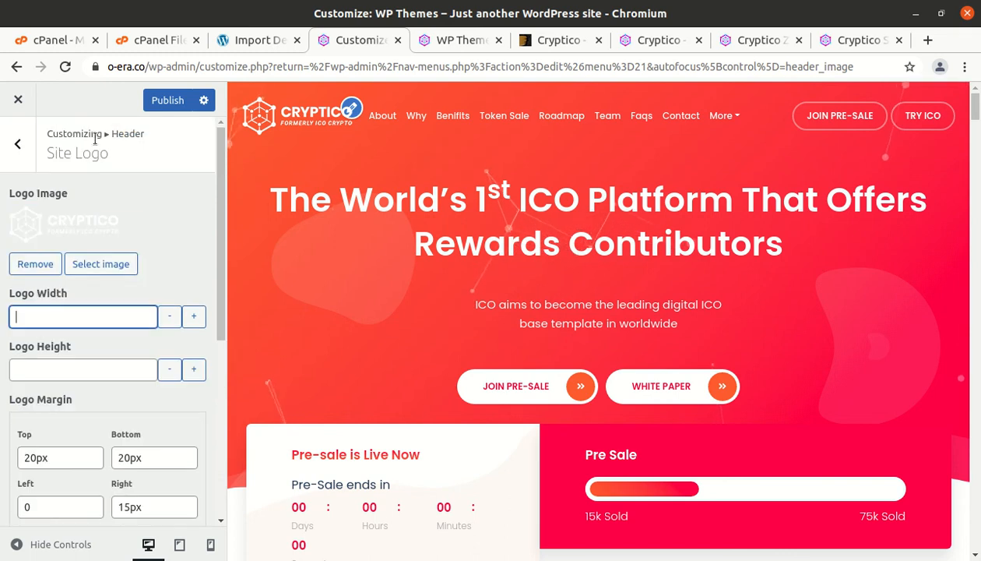
pyautogui.scroll(-3, 35, 226)
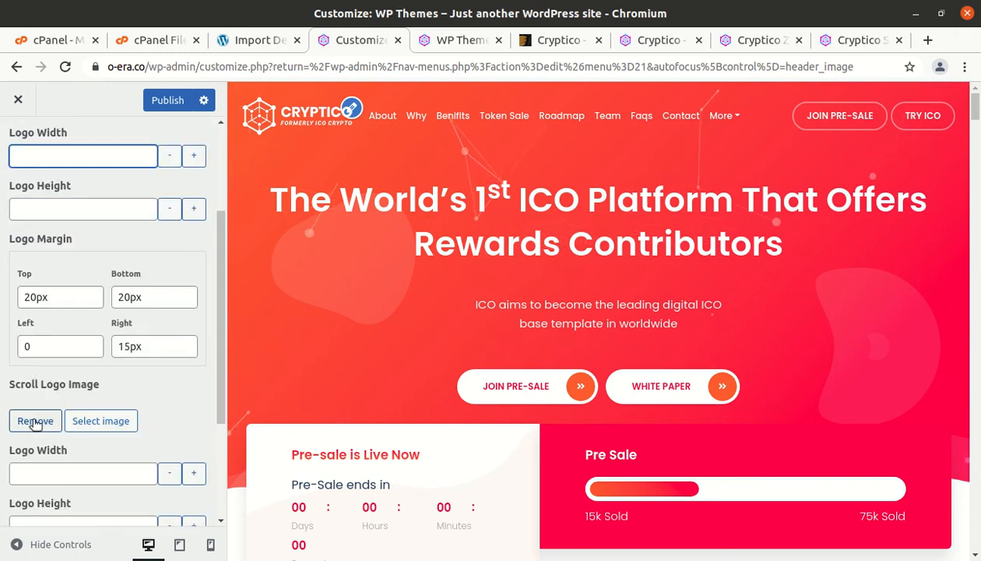
pyautogui.click(75, 424)
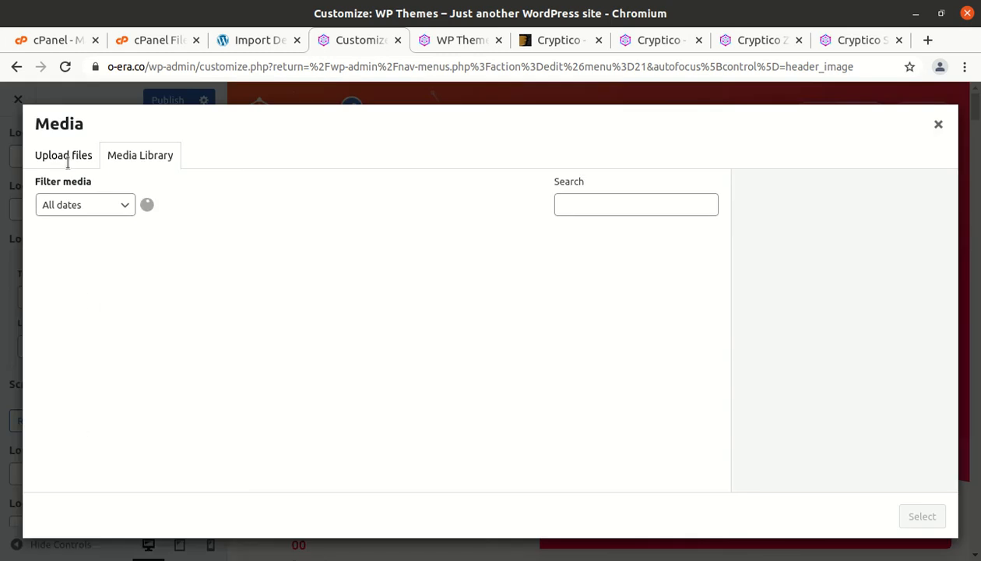
pyautogui.click(88, 263)
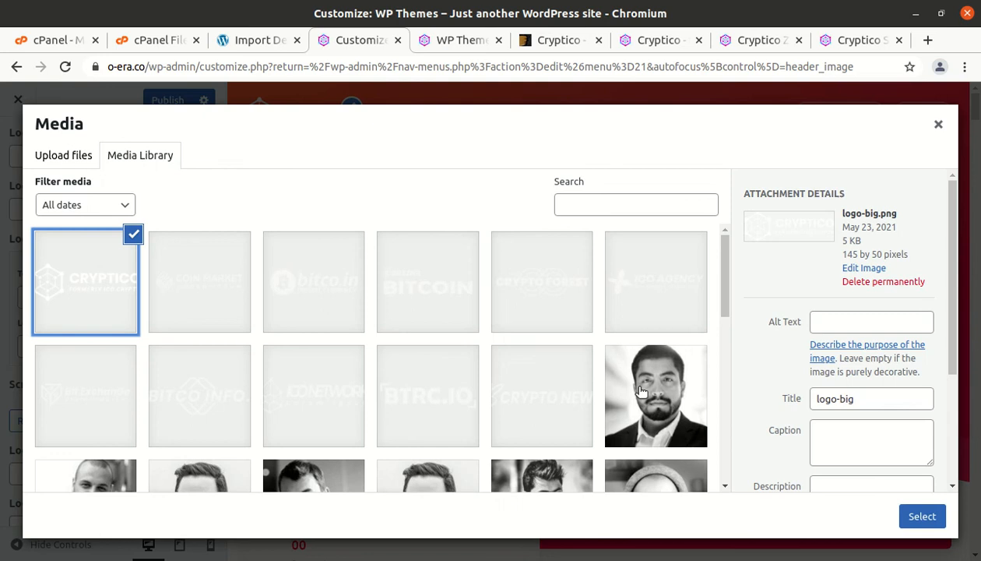
pyautogui.click(939, 521)
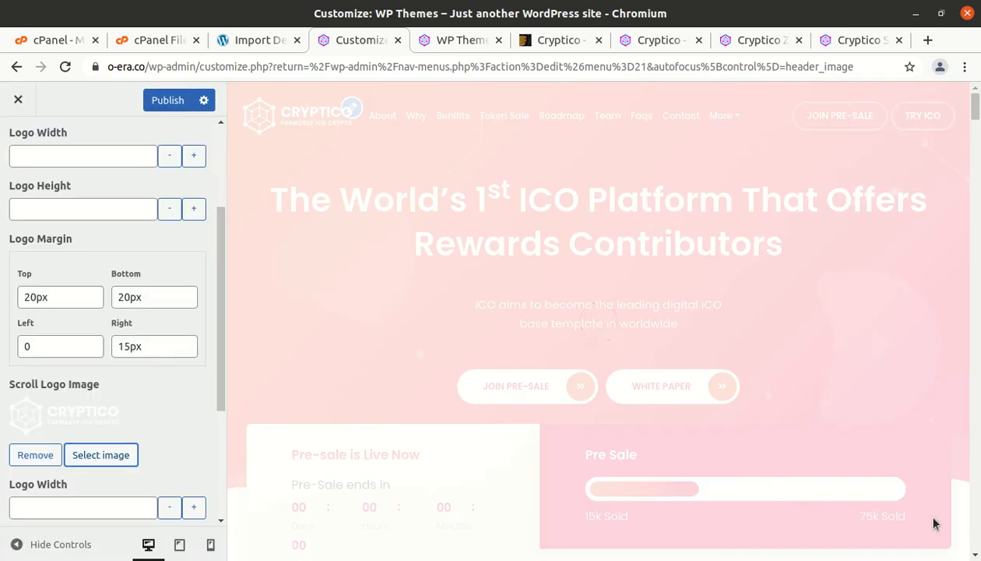
pyautogui.click(167, 102)
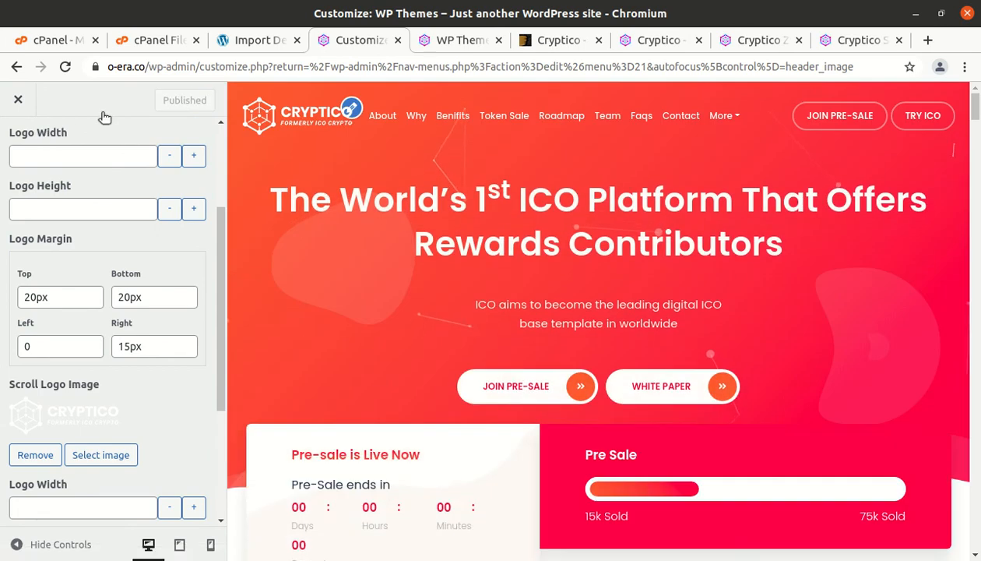
pyautogui.scroll(-5, 324, 216)
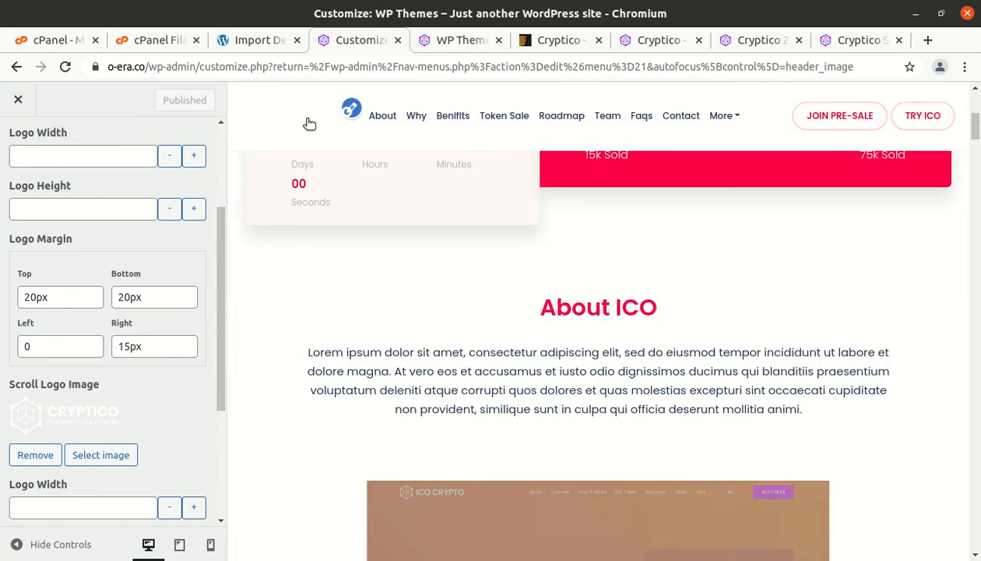
pyautogui.click(19, 102)
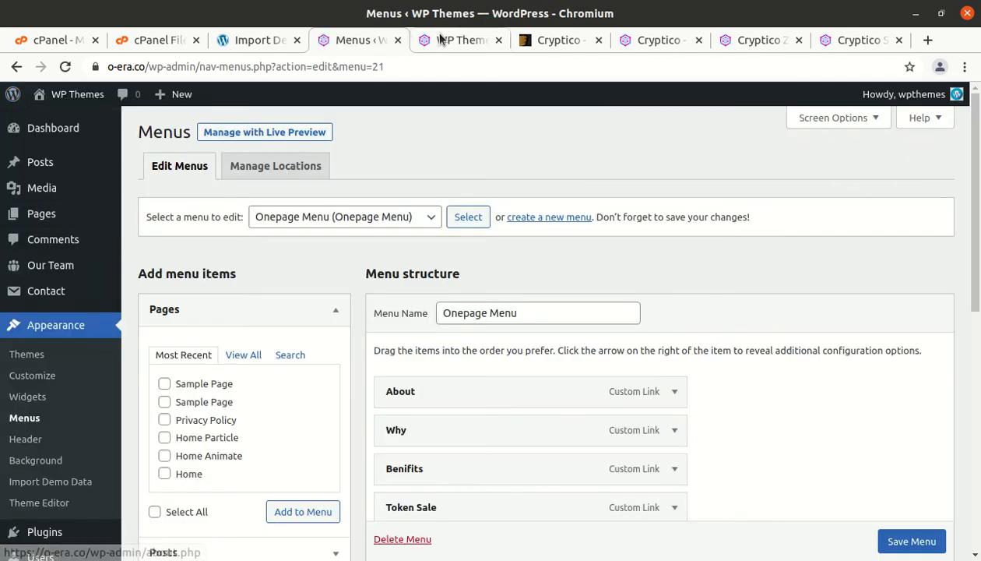
# Reload the live site's home page and compare the logo in the initial header with the one in the sticky header
pyautogui.click(459, 39)
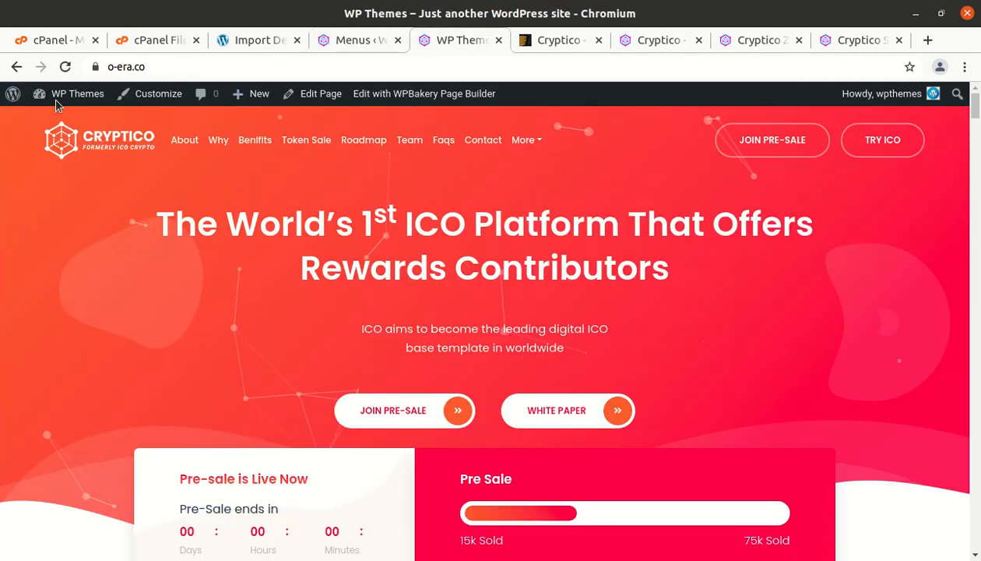
pyautogui.click(65, 68)
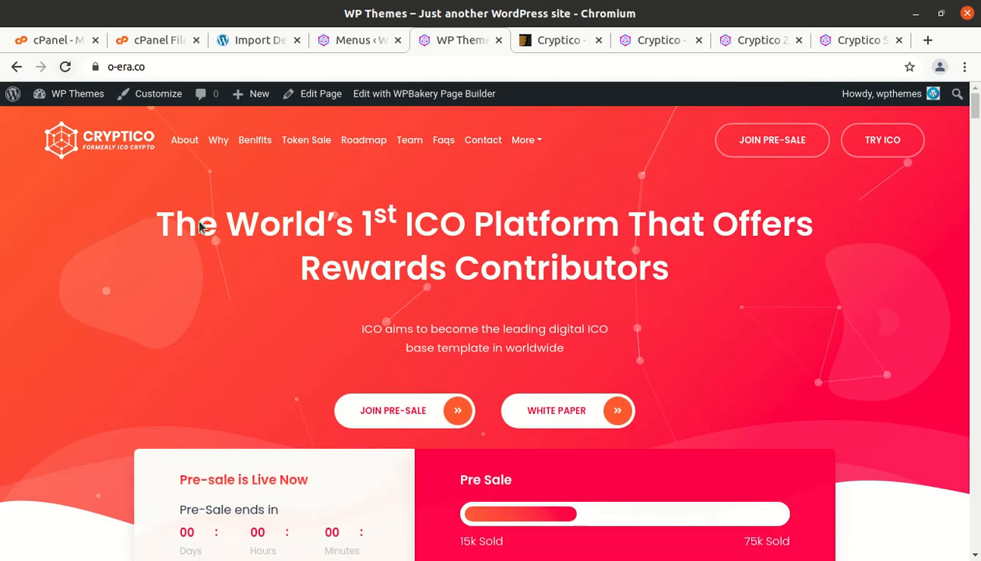
pyautogui.scroll(-3, 195, 218)
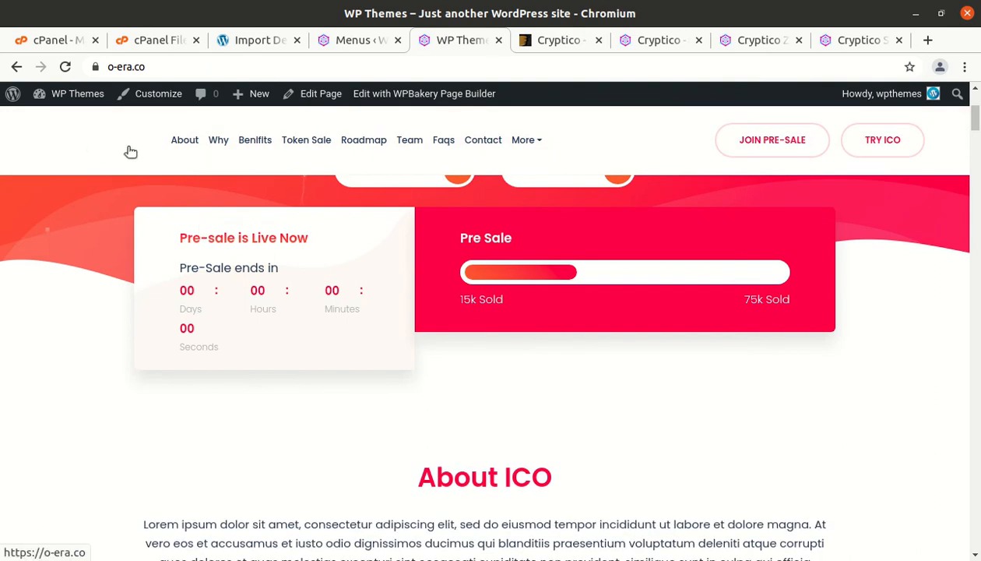
pyautogui.scroll(3, 118, 263)
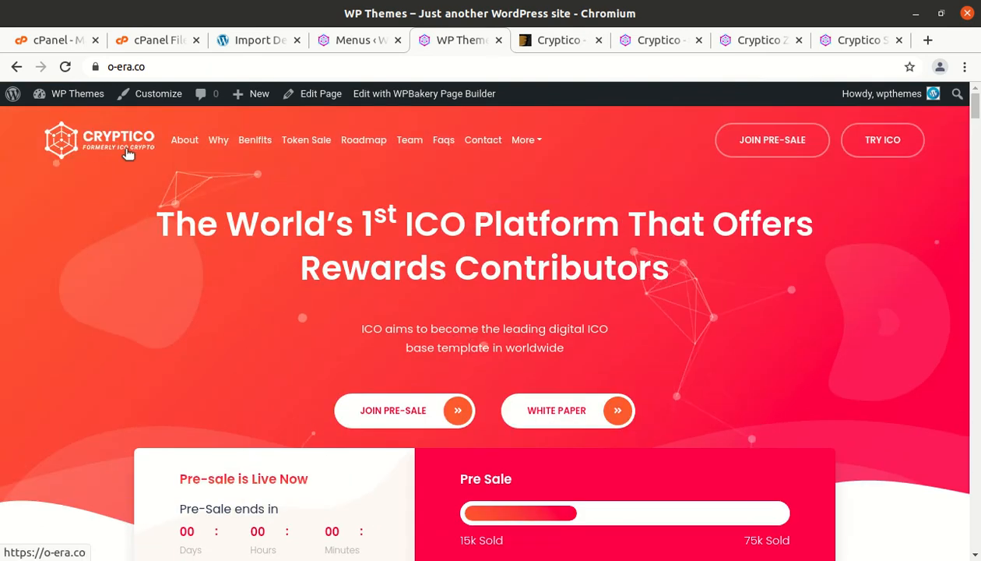
pyautogui.scroll(-2, 119, 185)
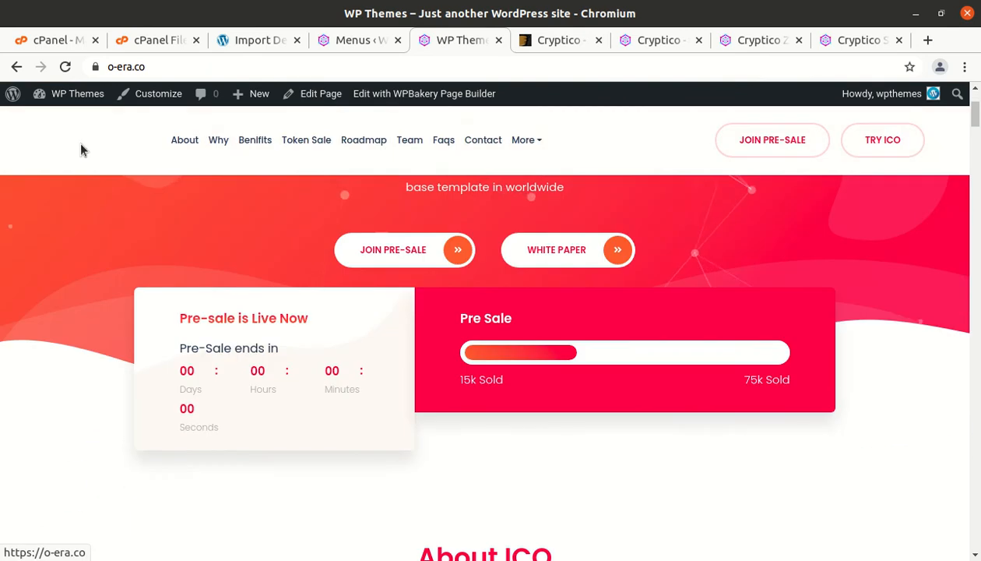
# On the Cryptico Zinnia demo site, bring up the sticky header and open its dark logo image in a new tab
pyautogui.click(642, 43)
pyautogui.click(724, 39)
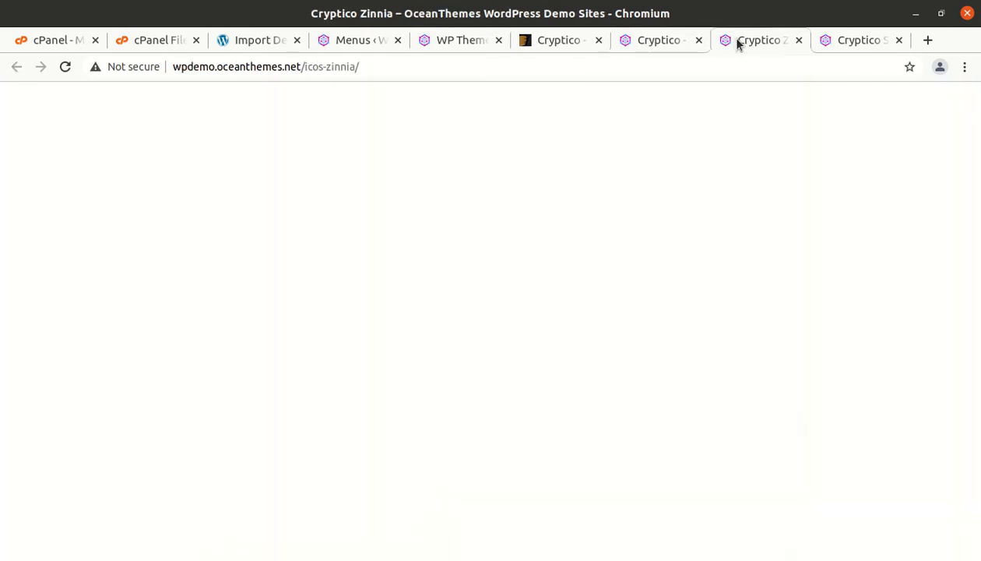
pyautogui.scroll(-2, 148, 206)
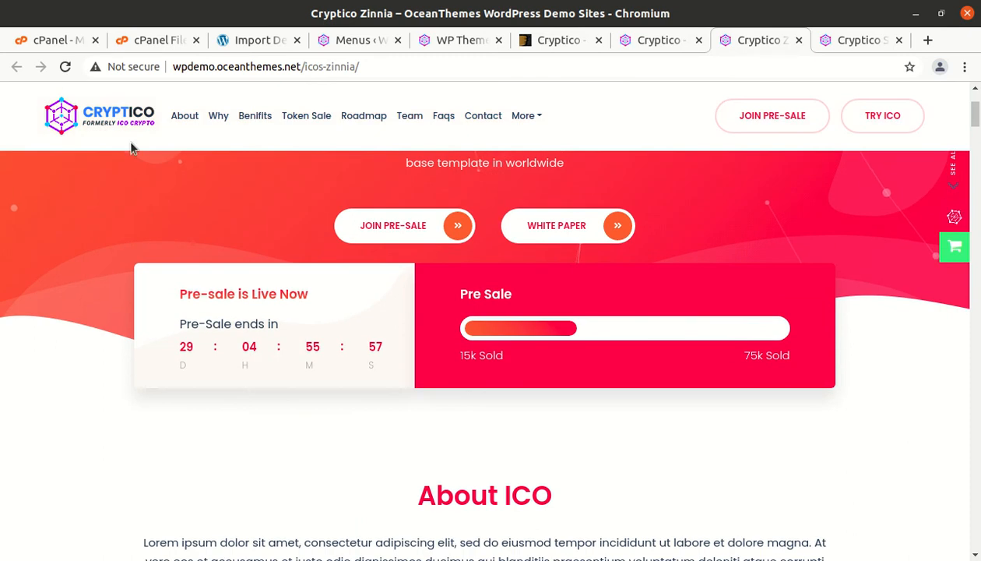
pyautogui.rightClick(121, 104)
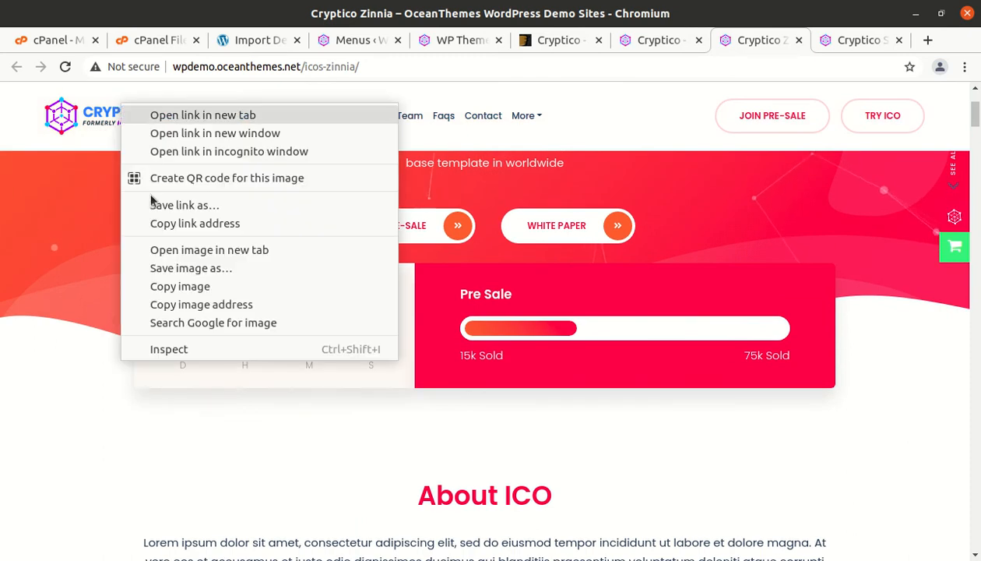
pyautogui.click(178, 250)
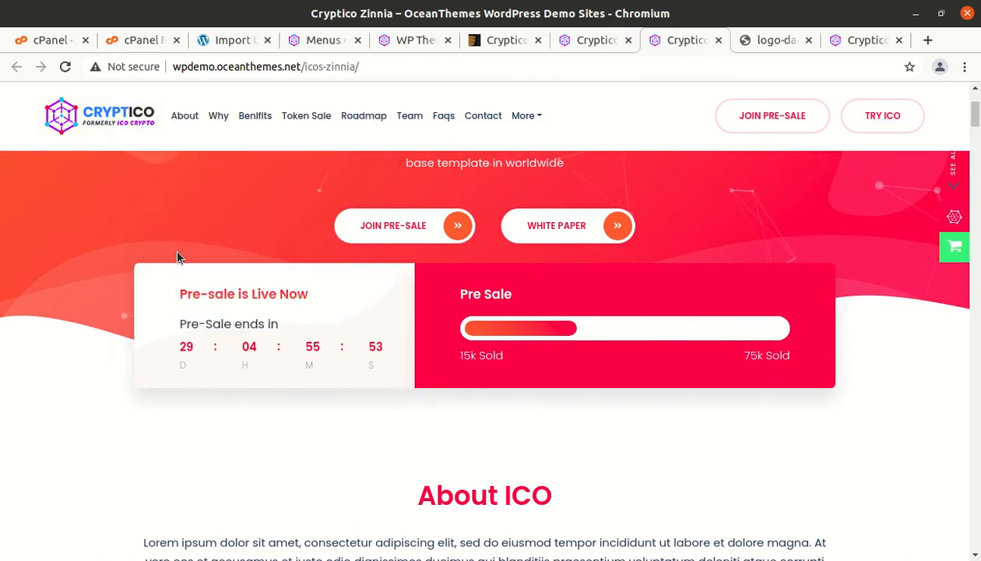
# Save the dark logo image as logo-dark-big.png in the Downloads folder and close the image's tab
pyautogui.click(754, 43)
pyautogui.rightClick(460, 308)
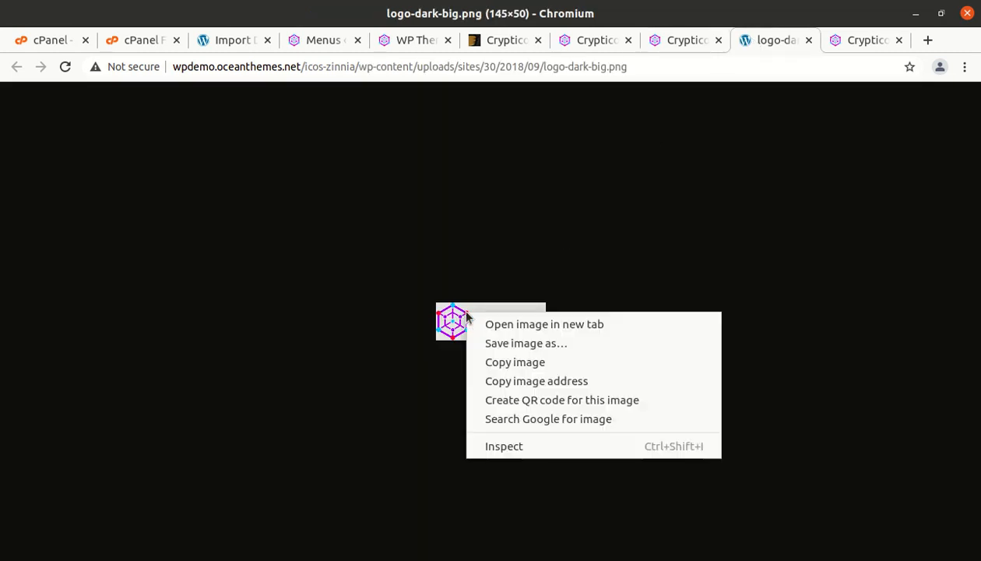
pyautogui.click(500, 344)
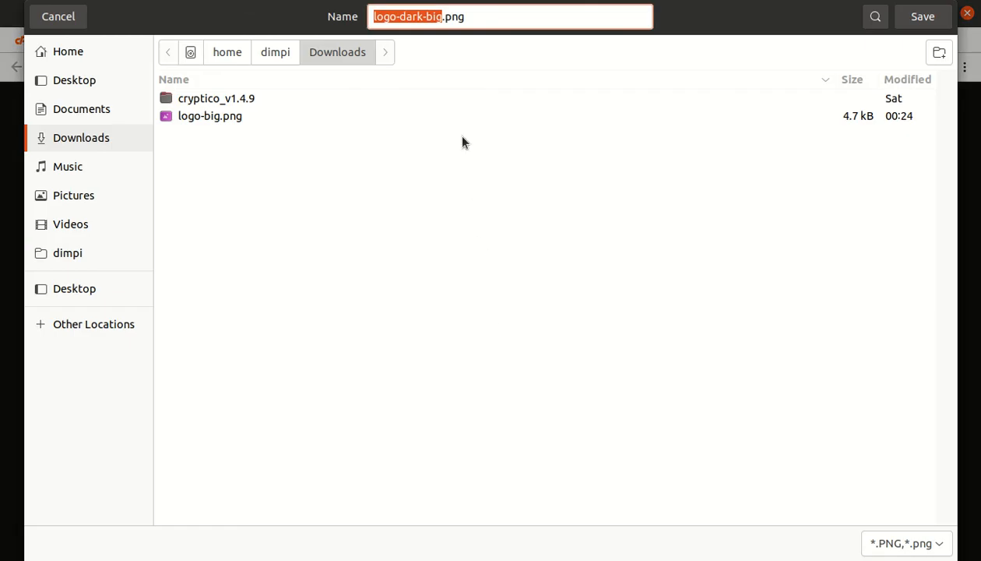
pyautogui.click(923, 17)
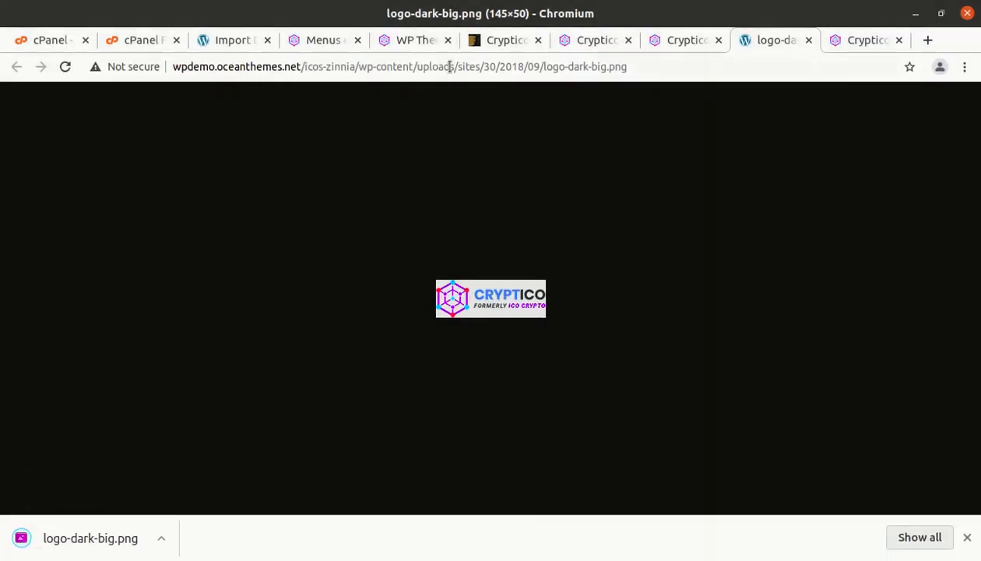
pyautogui.click(808, 39)
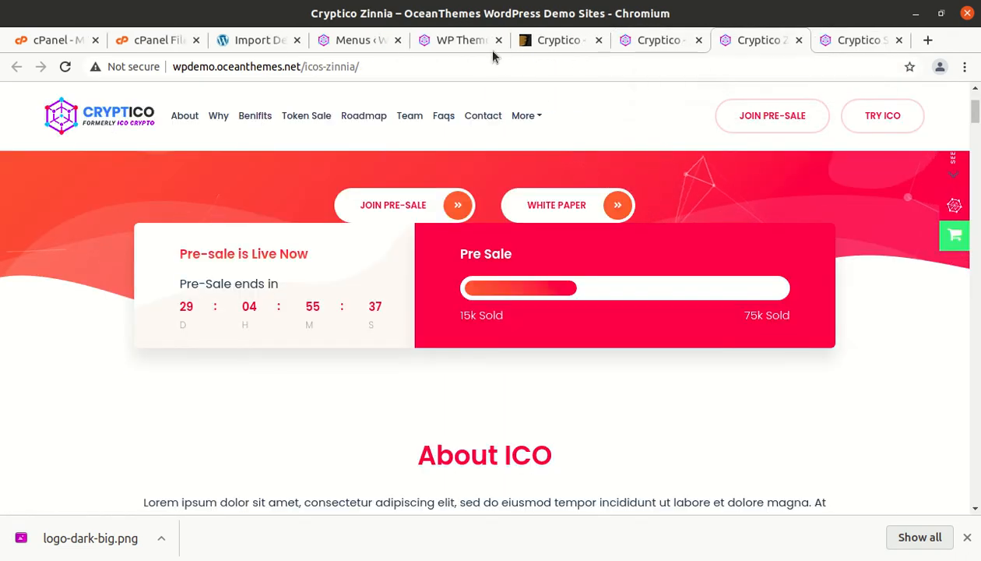
# Go to the Site Logo settings of the header in the site's Customizer and remove the current Scroll Logo Image
pyautogui.click(363, 41)
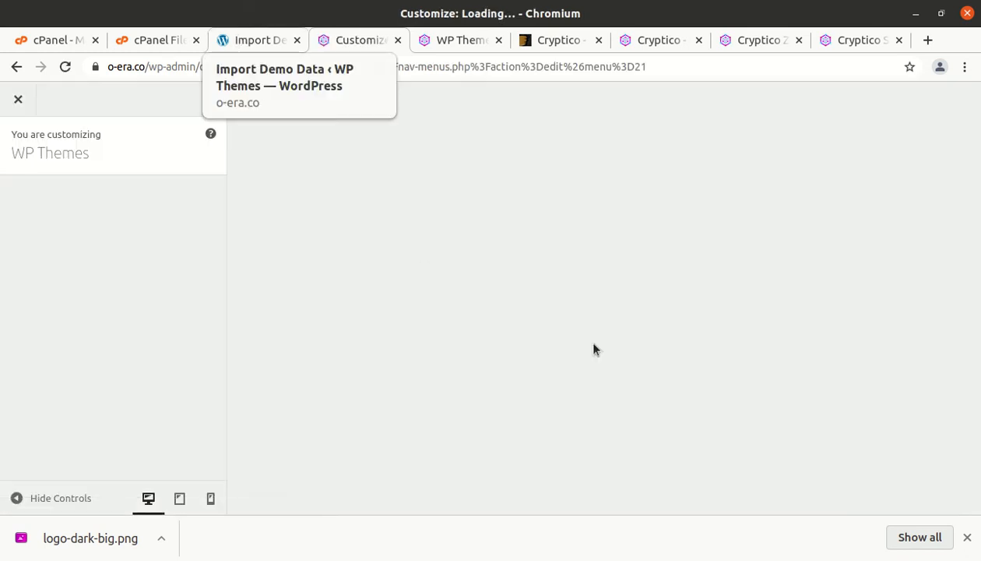
pyautogui.click(966, 539)
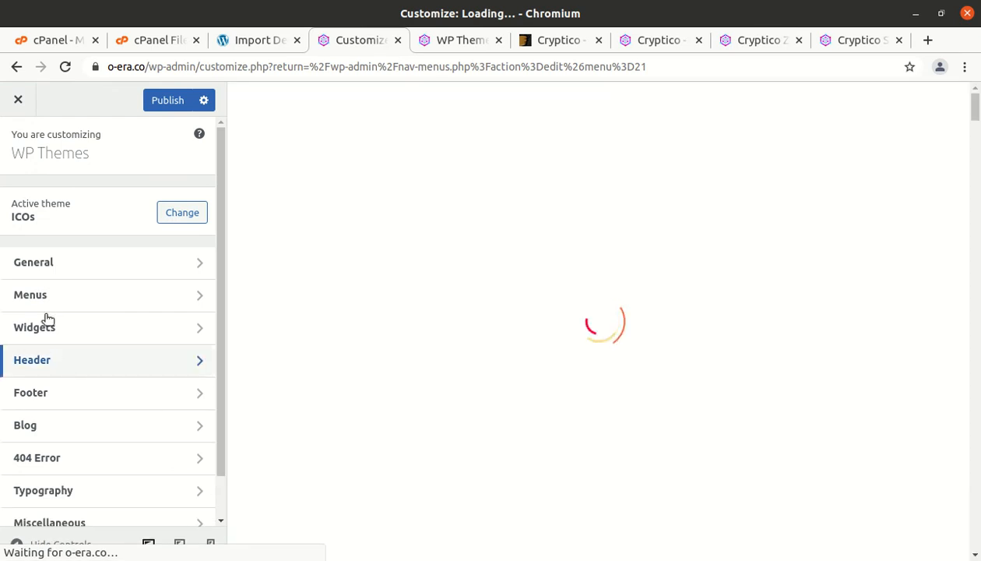
pyautogui.click(40, 362)
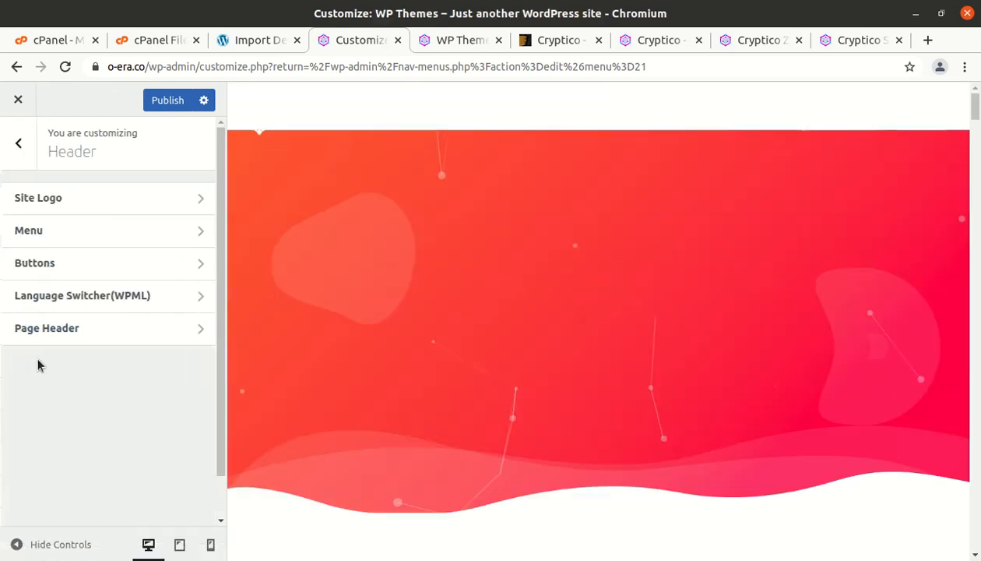
pyautogui.click(62, 209)
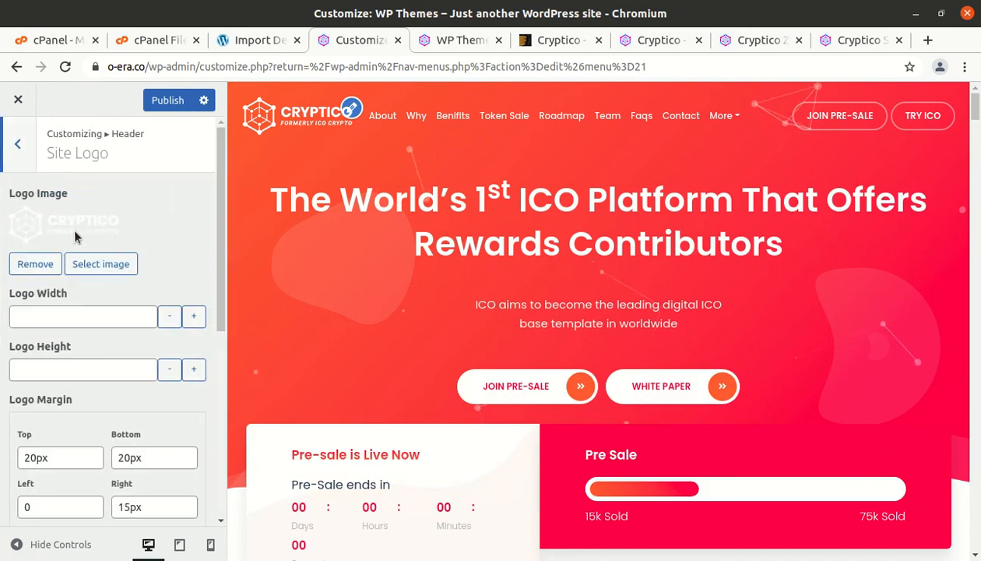
pyautogui.scroll(-5, 72, 356)
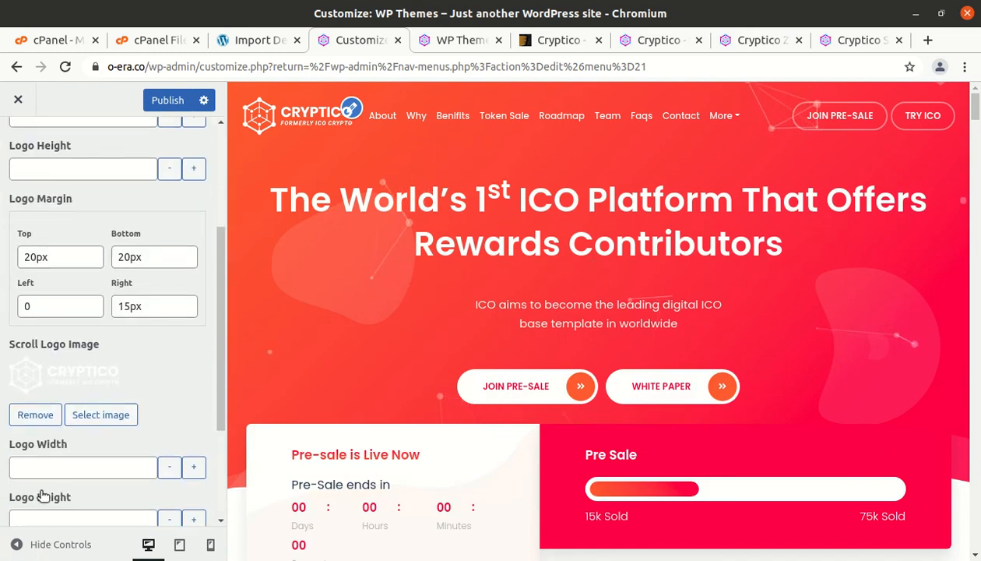
pyautogui.click(41, 415)
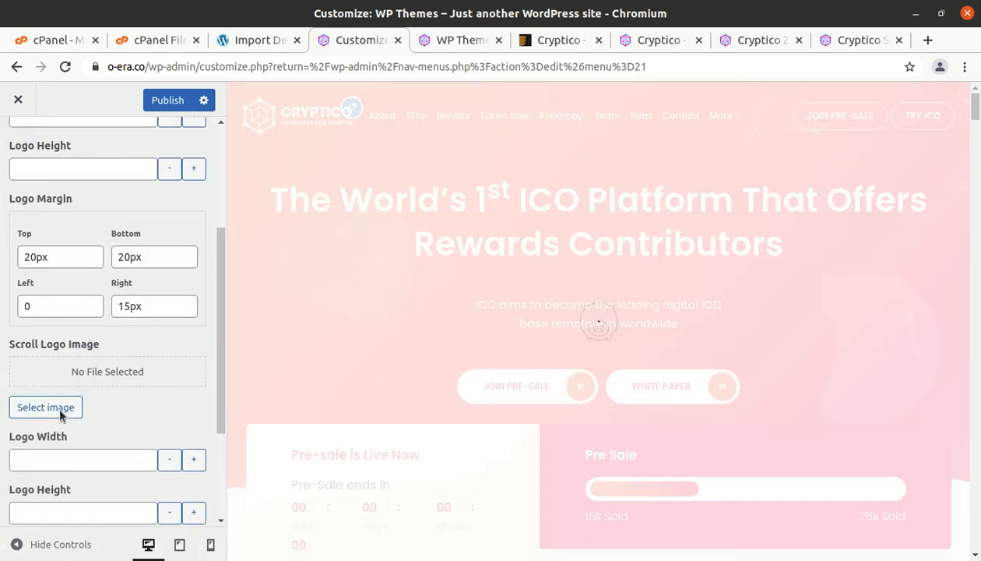
# Upload logo-dark-big.png from Downloads to the media library and set it as the Scroll Logo Image
pyautogui.click(62, 410)
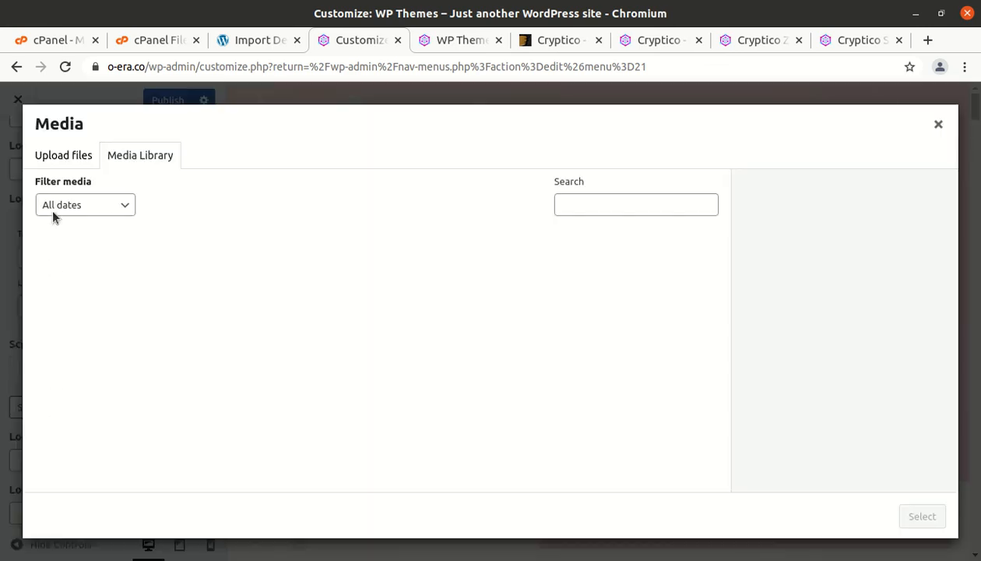
pyautogui.click(50, 159)
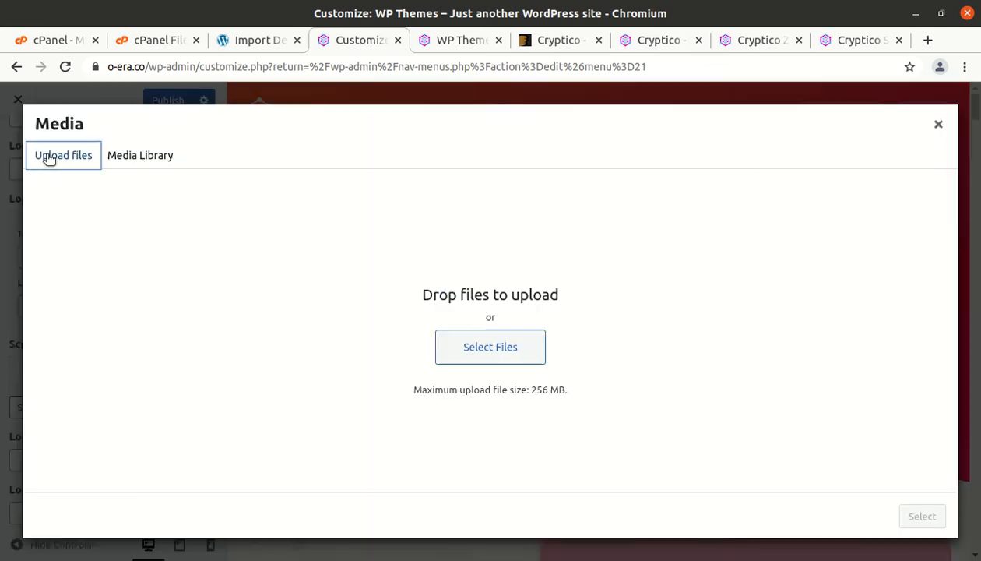
pyautogui.click(477, 349)
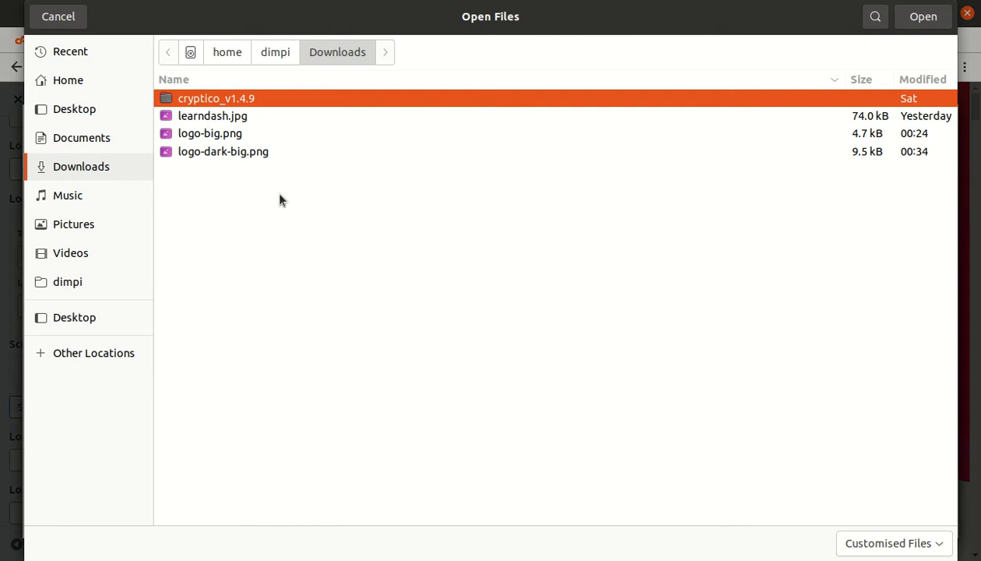
pyautogui.click(241, 152)
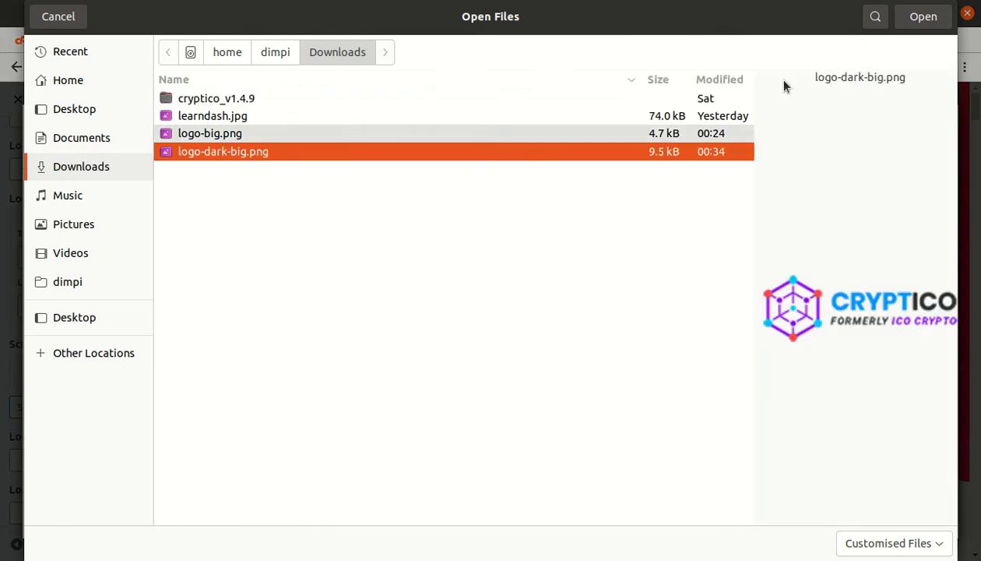
pyautogui.click(910, 21)
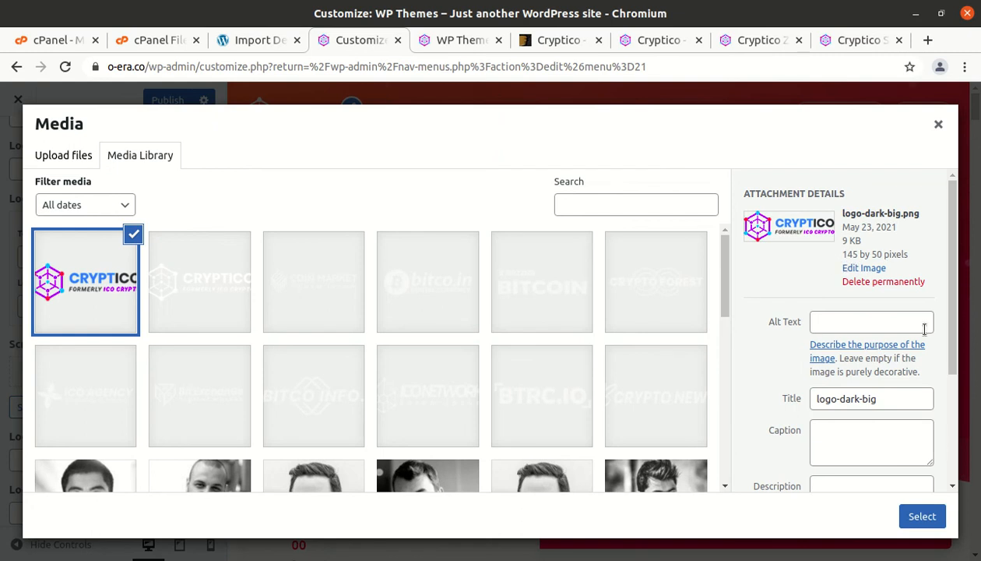
pyautogui.click(923, 517)
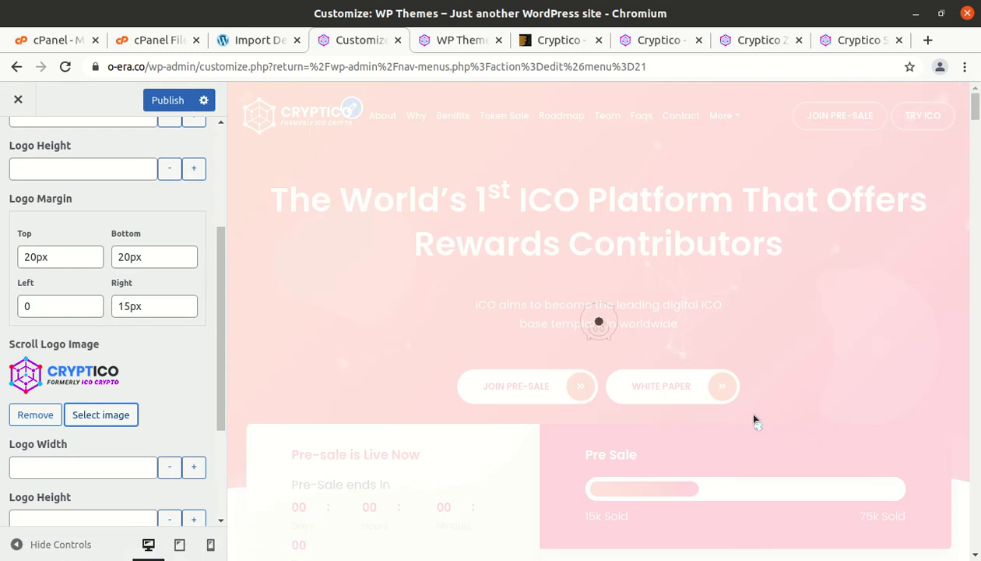
# Publish the scroll logo change and return from the Customizer to the live home page, closing its outdated duplicate tab
pyautogui.click(165, 109)
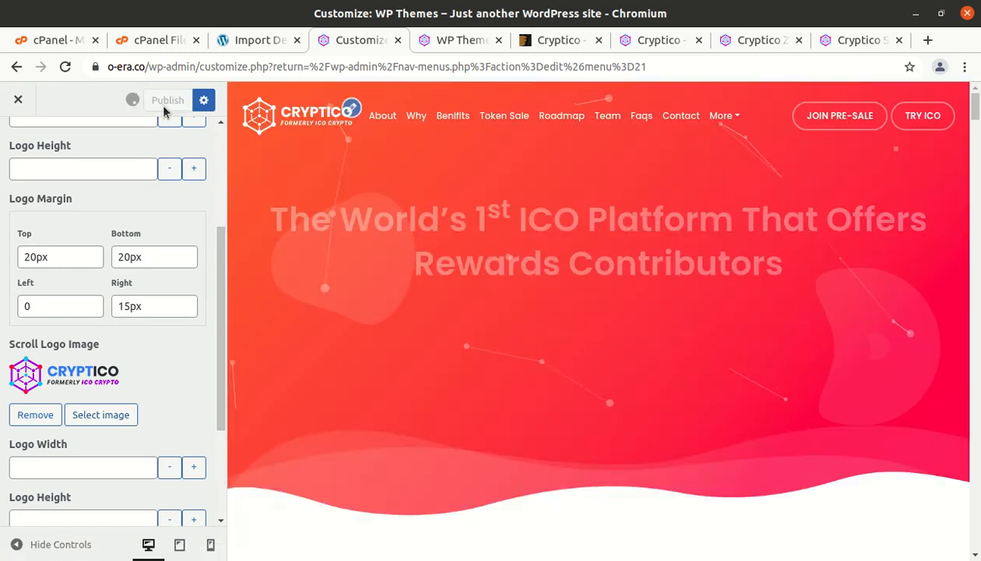
pyautogui.click(20, 102)
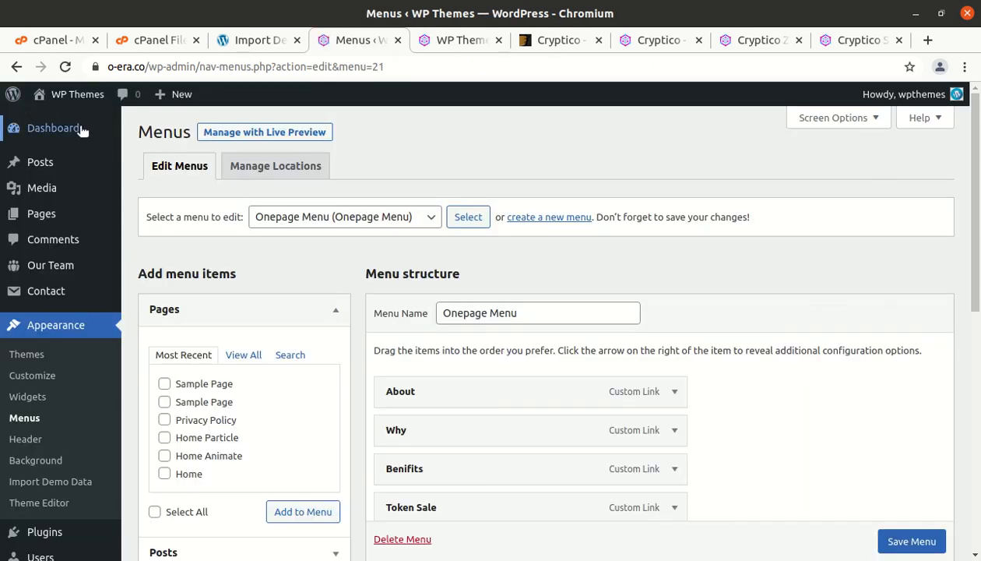
pyautogui.moveTo(70, 95)
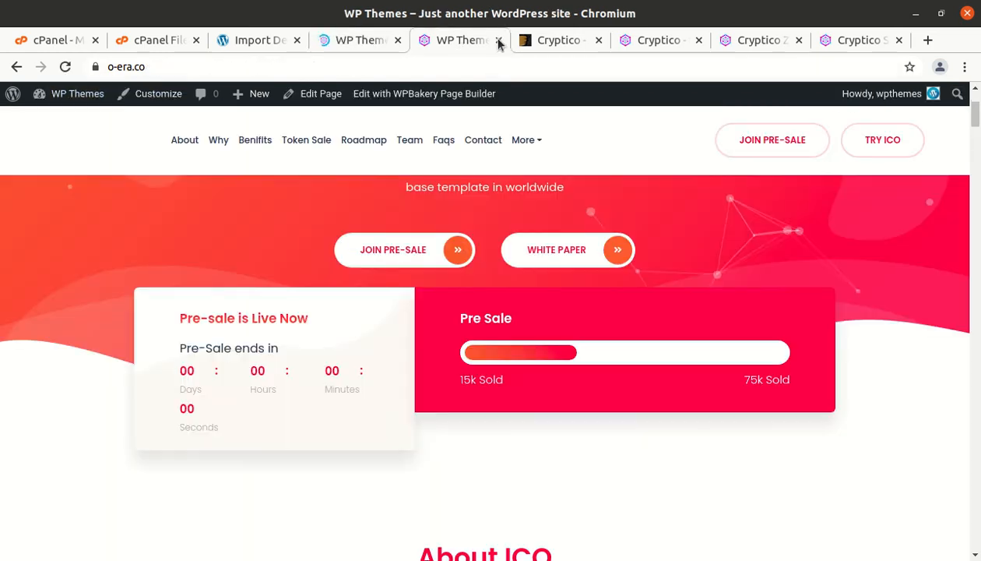
pyautogui.click(500, 39)
pyautogui.click(376, 40)
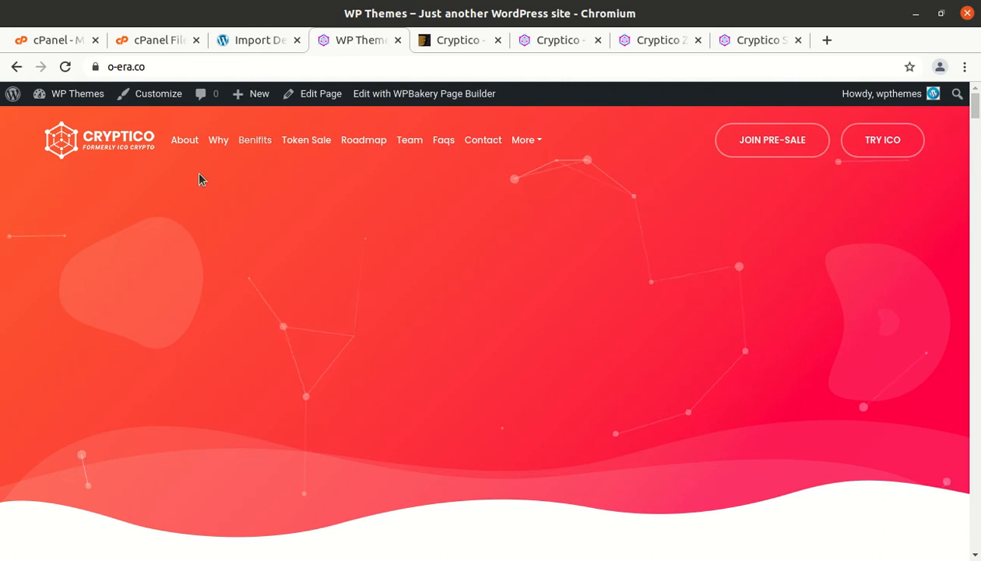
# Compare the logo in the live home page's initial header with the logo in its sticky header
pyautogui.scroll(-3, 176, 180)
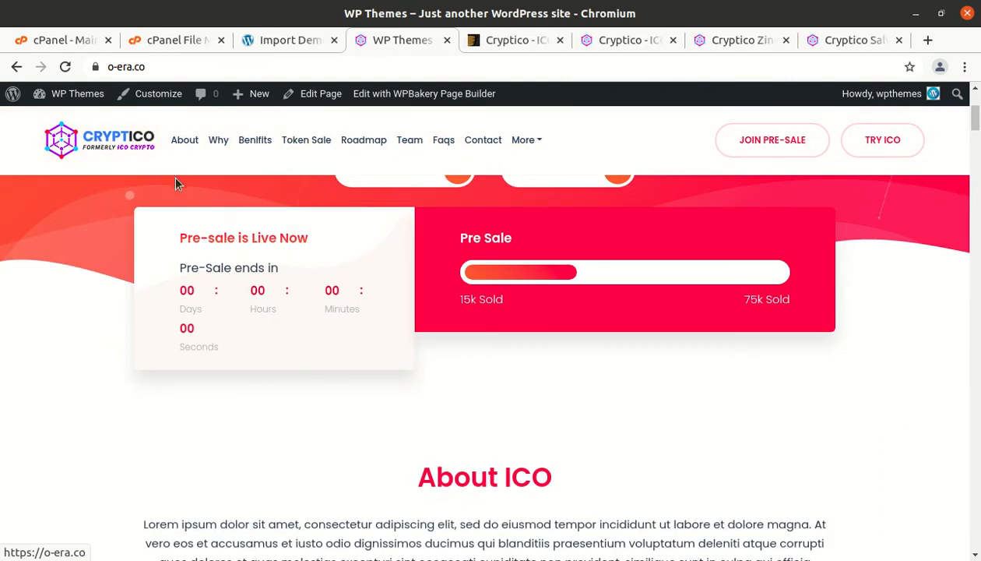
pyautogui.scroll(-4, 170, 177)
pyautogui.scroll(5, 88, 164)
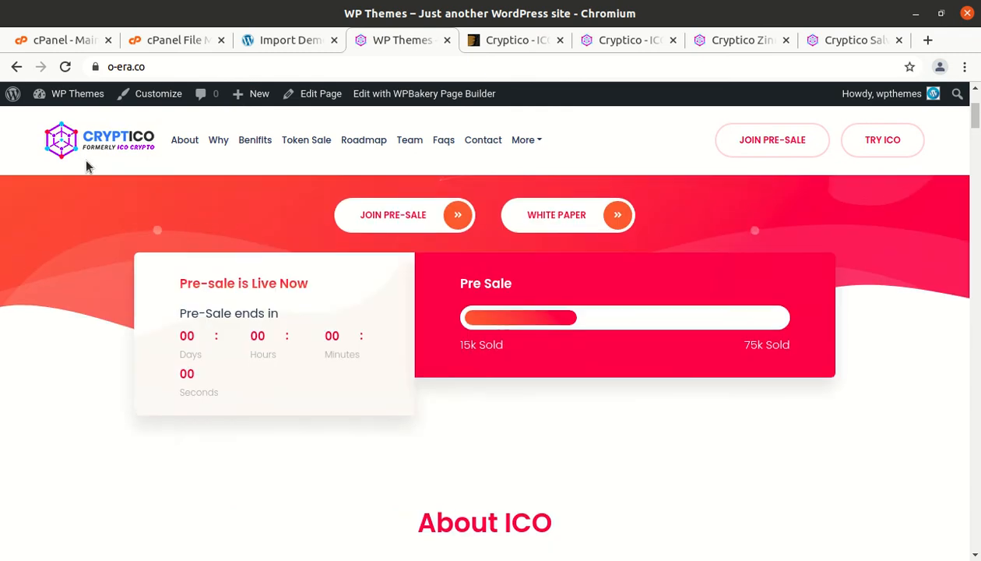
pyautogui.scroll(3, 86, 162)
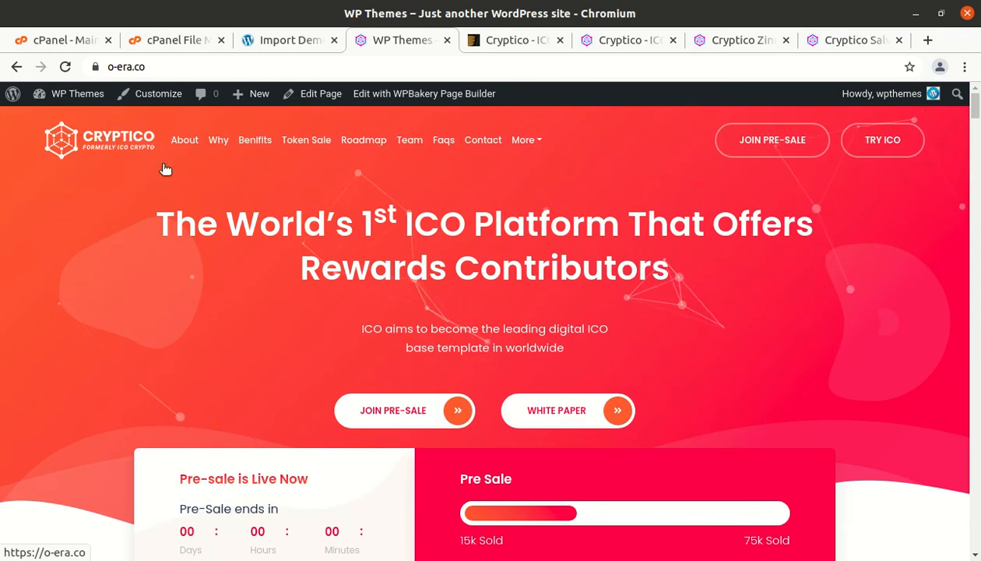
# Review the live home page's sections down past ICO Tokens Details, checking the header logo at the start and further down
pyautogui.scroll(-12, 172, 186)
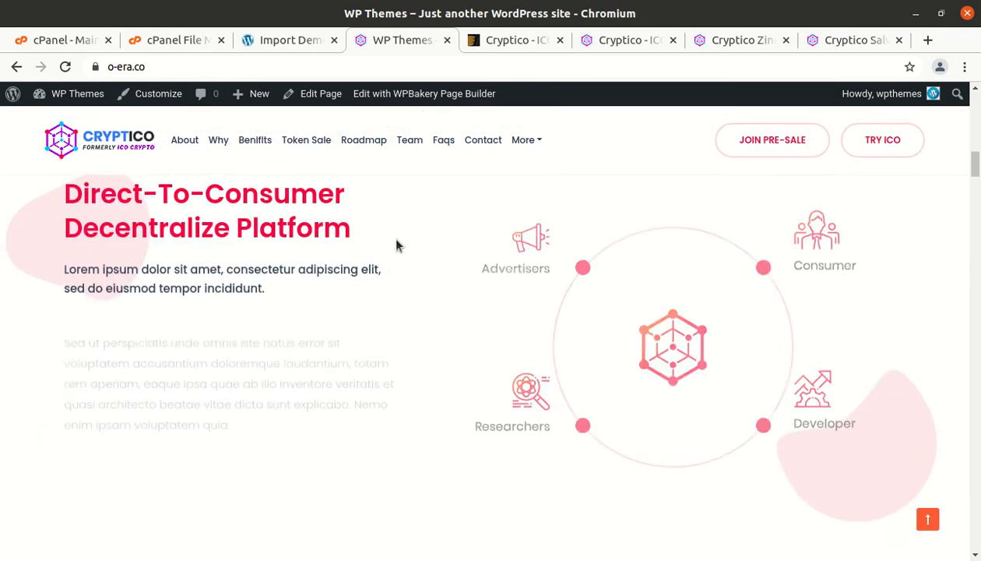
pyautogui.scroll(-5, 467, 243)
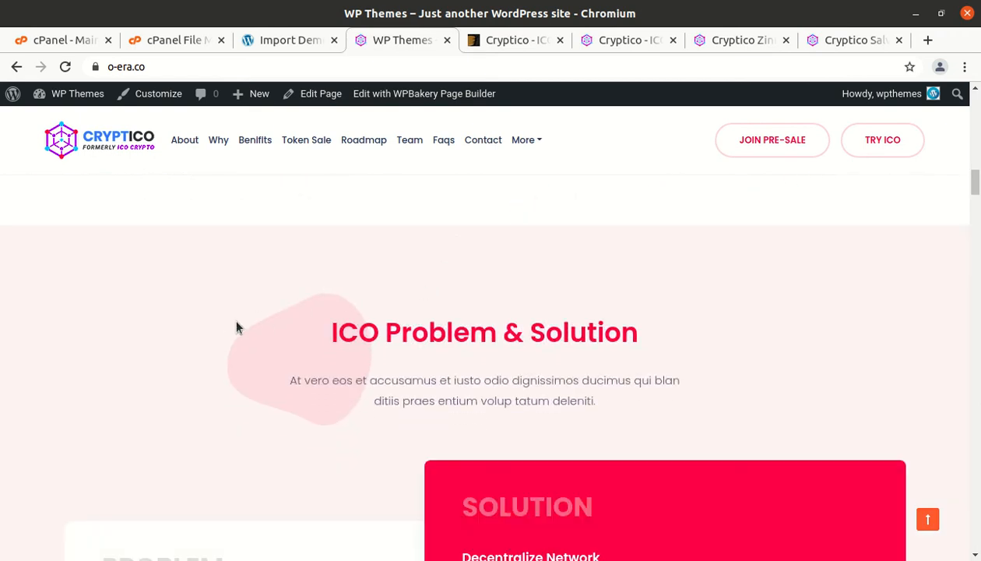
pyautogui.scroll(-4, 238, 327)
pyautogui.scroll(-3, 319, 355)
pyautogui.scroll(-3, 318, 352)
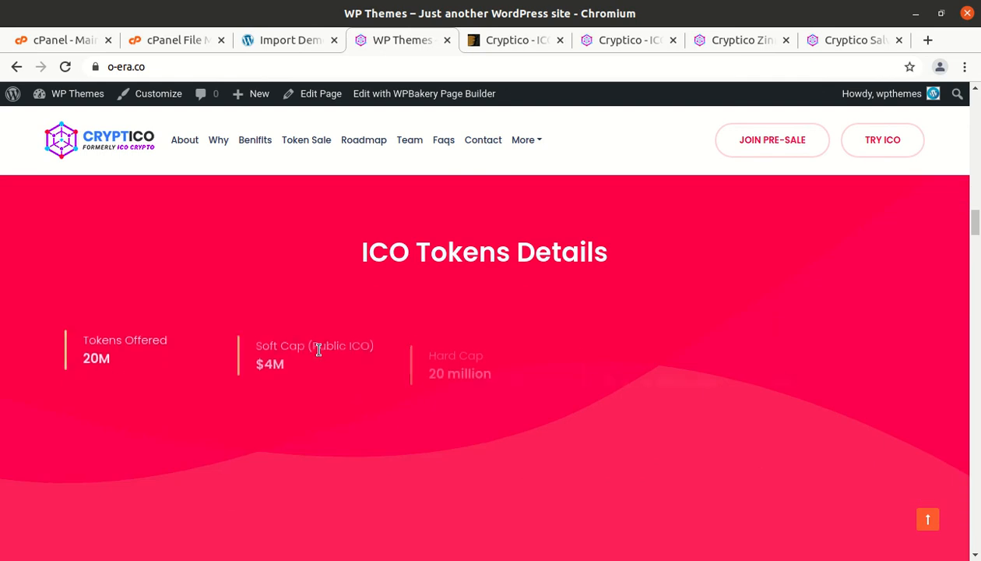
pyautogui.scroll(-3, 318, 352)
pyautogui.scroll(-2, 319, 352)
pyautogui.scroll(10, 317, 347)
pyautogui.scroll(10, 319, 352)
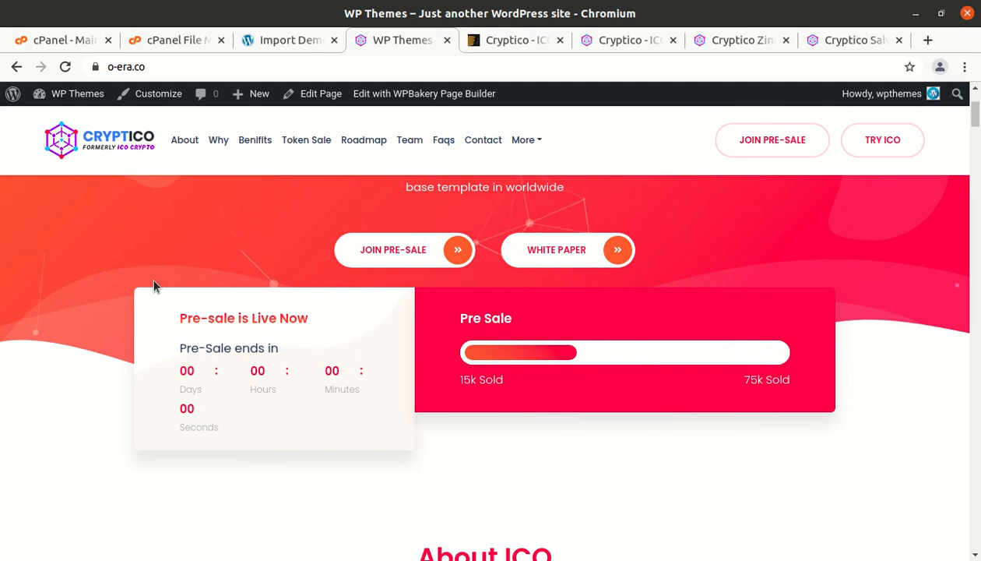
pyautogui.scroll(3, 153, 284)
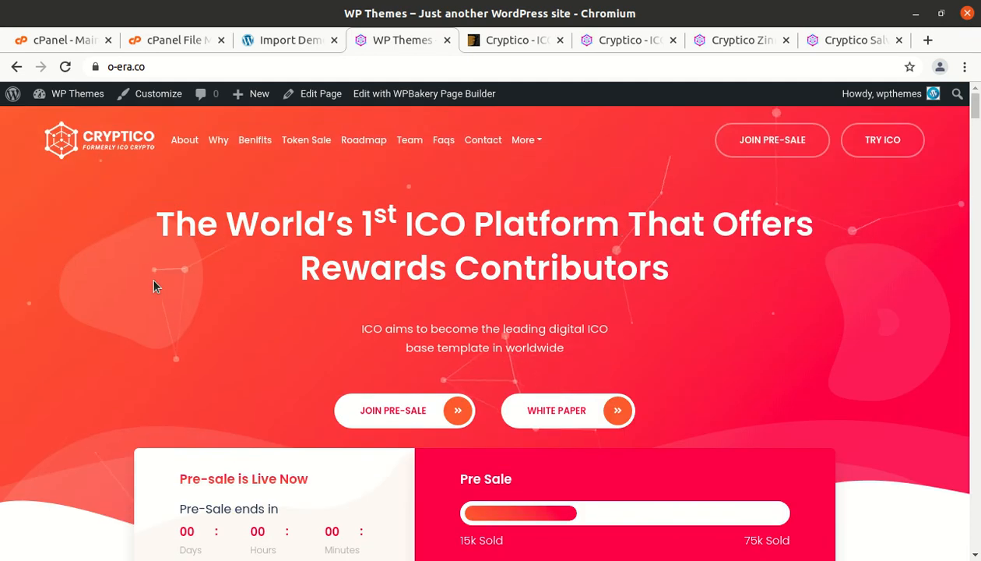
pyautogui.scroll(-3, 214, 320)
pyautogui.scroll(-3, 217, 327)
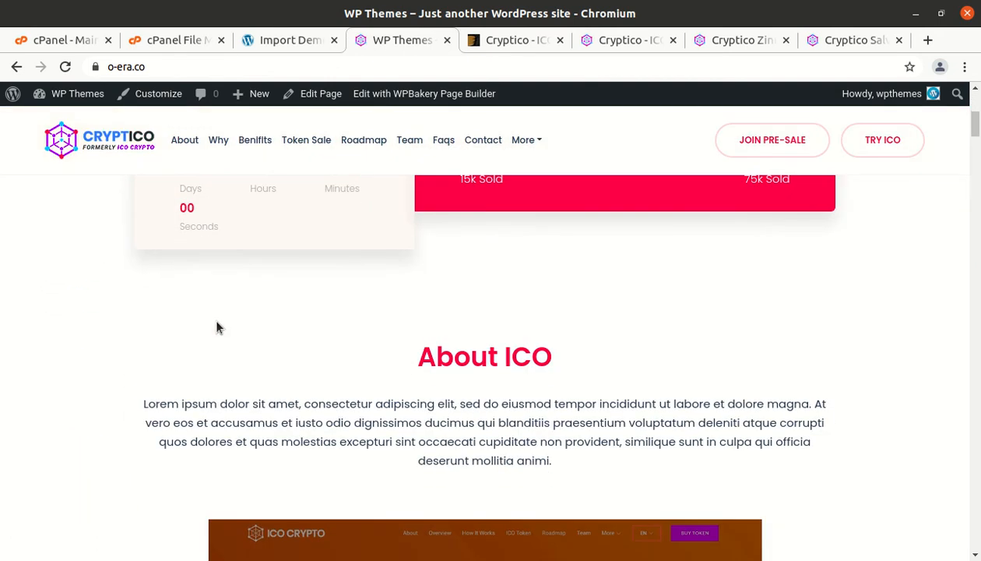
pyautogui.scroll(-5, 215, 328)
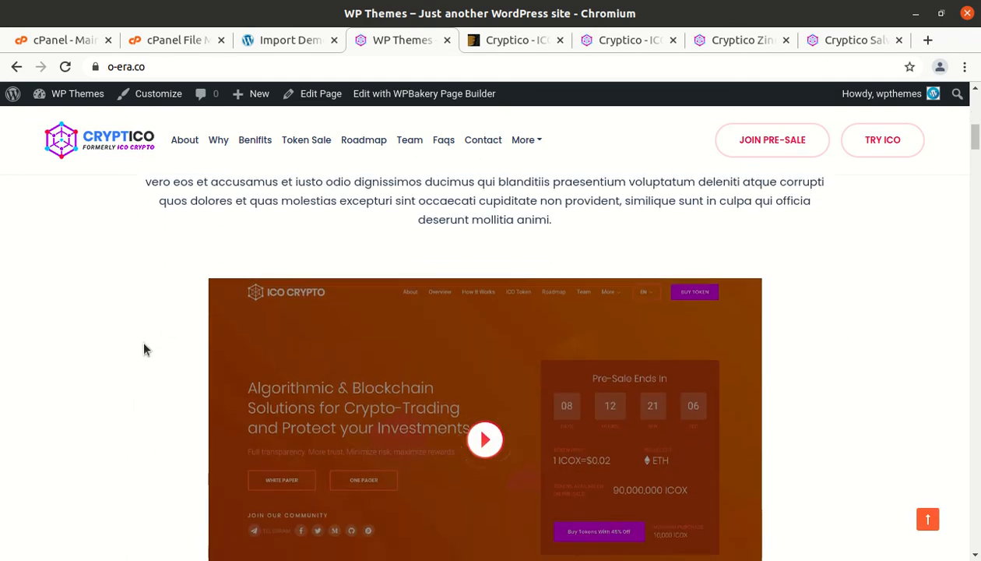
pyautogui.scroll(-4, 144, 350)
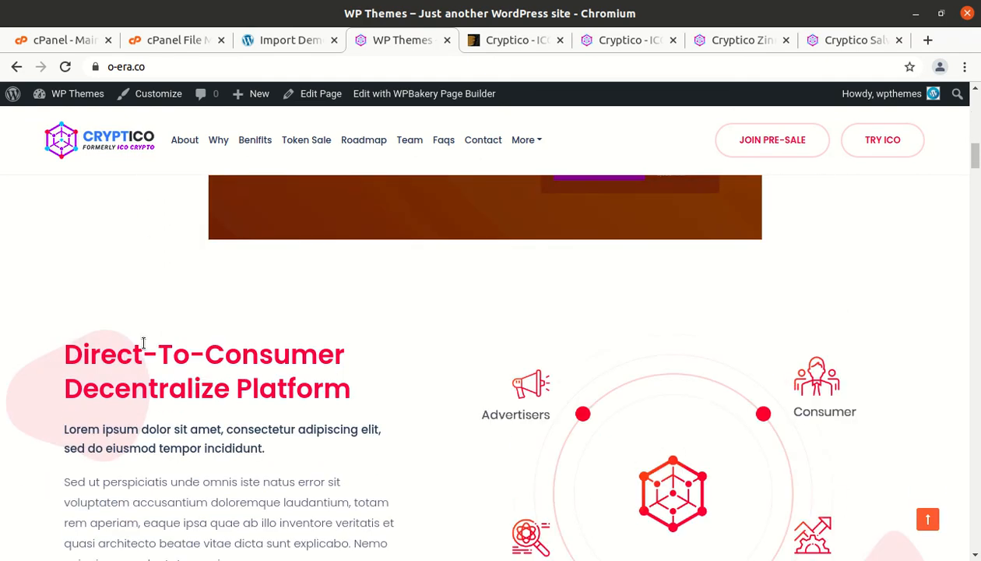
# Review the live home page from Direct-To-Consumer Decentralize Platform through ICO Tokens Details, and back up to the pre-sale countdown above About ICO
pyautogui.scroll(-2, 143, 343)
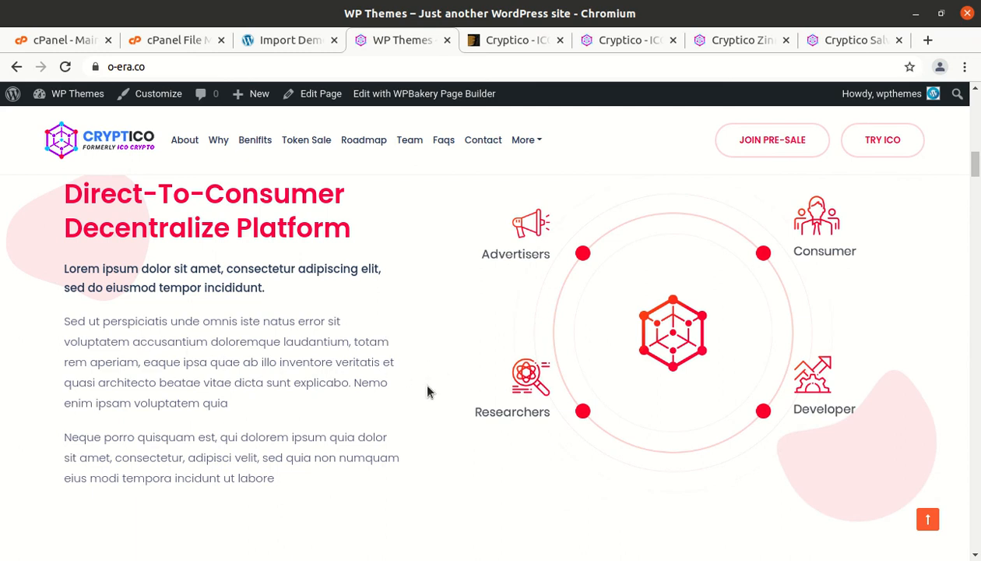
pyautogui.scroll(-5, 292, 405)
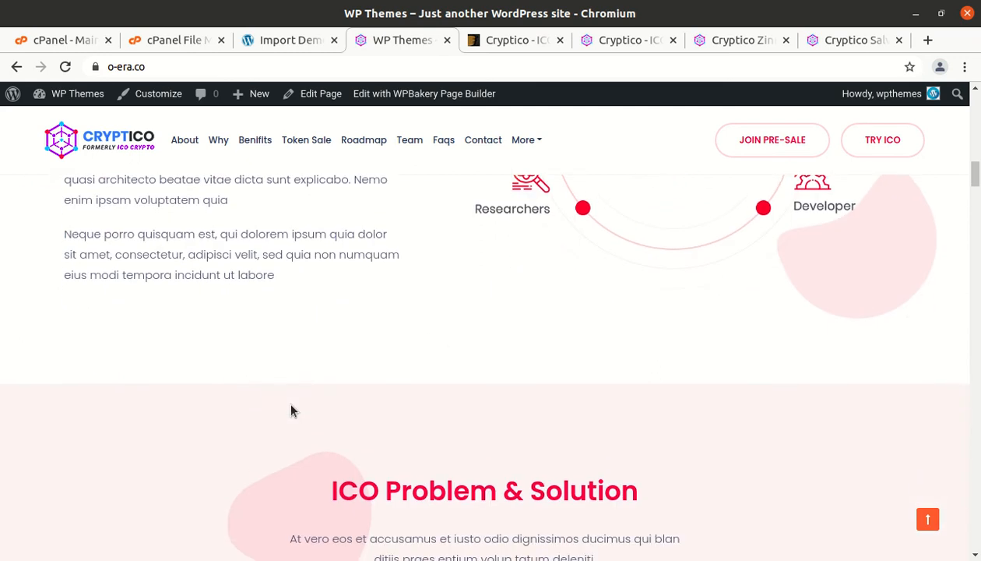
pyautogui.scroll(-8, 292, 410)
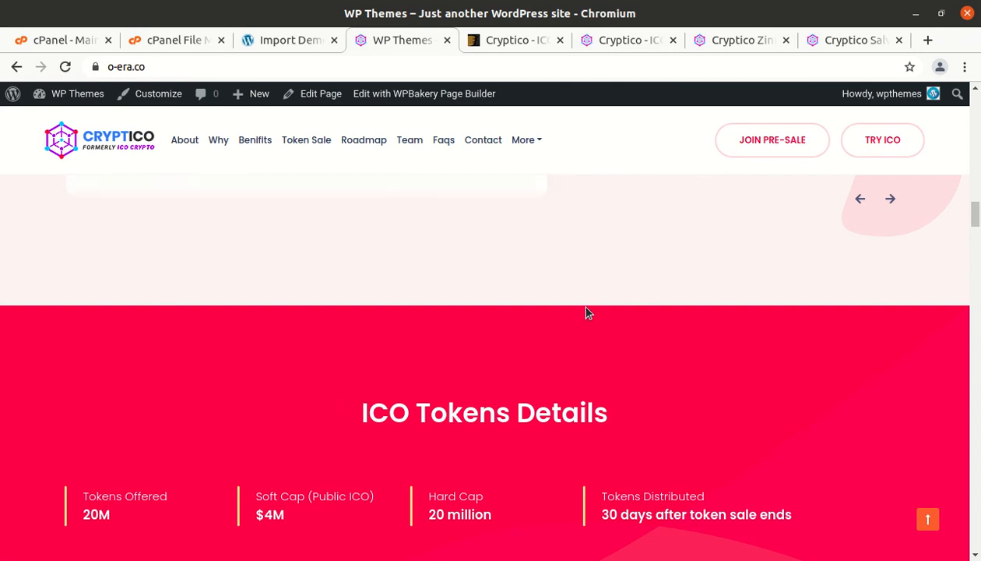
pyautogui.scroll(10, 587, 313)
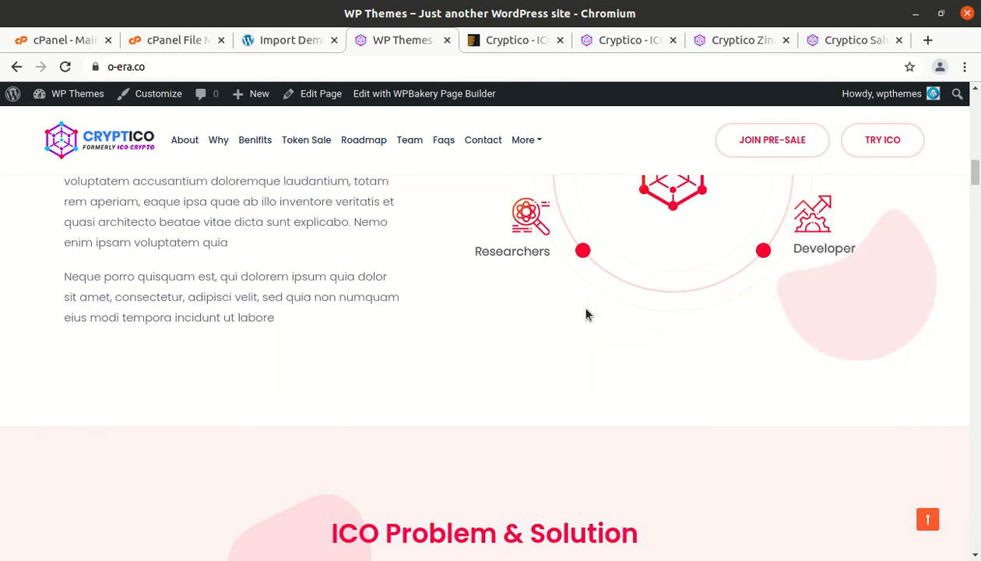
pyautogui.scroll(3, 587, 314)
pyautogui.scroll(3, 517, 320)
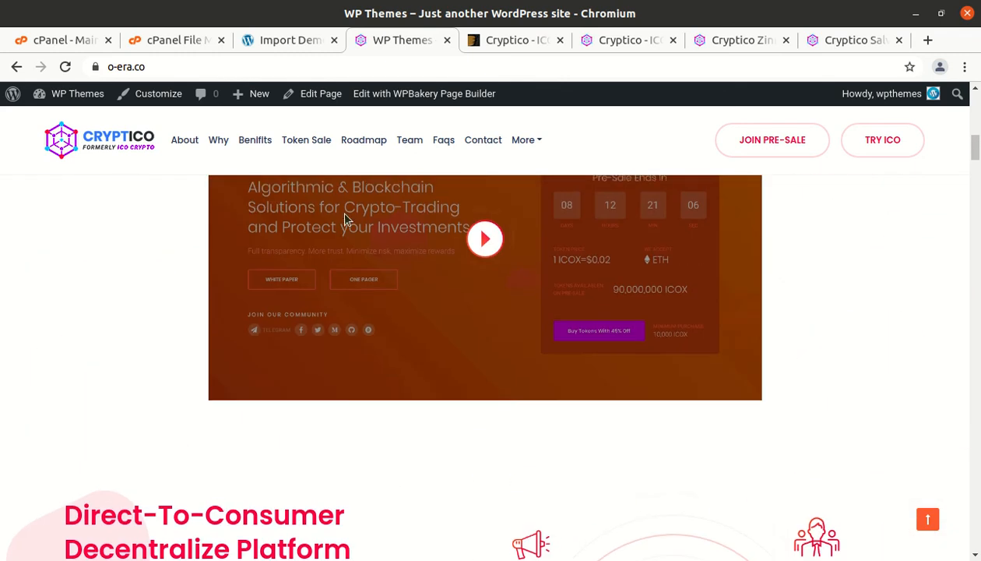
pyautogui.scroll(7, 200, 357)
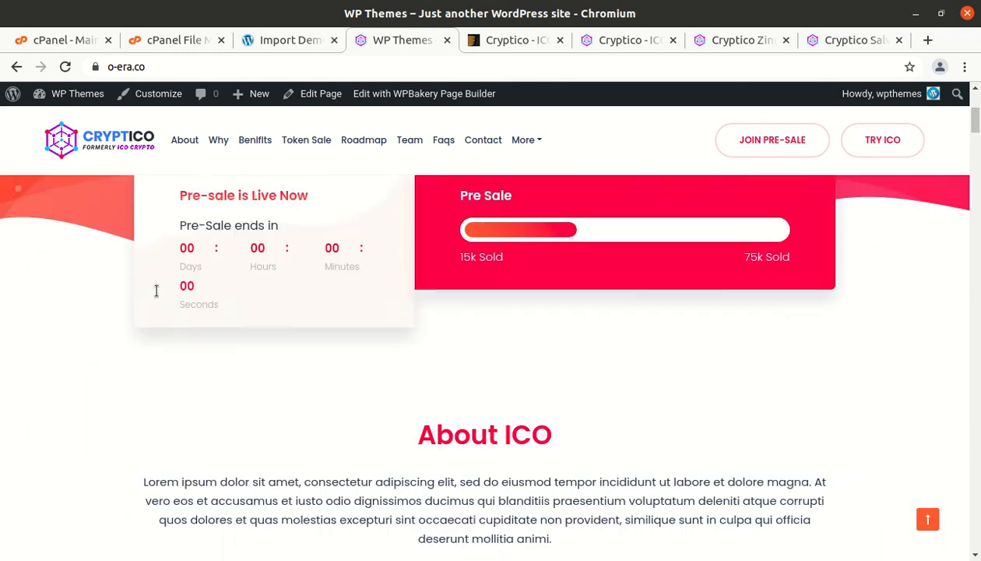